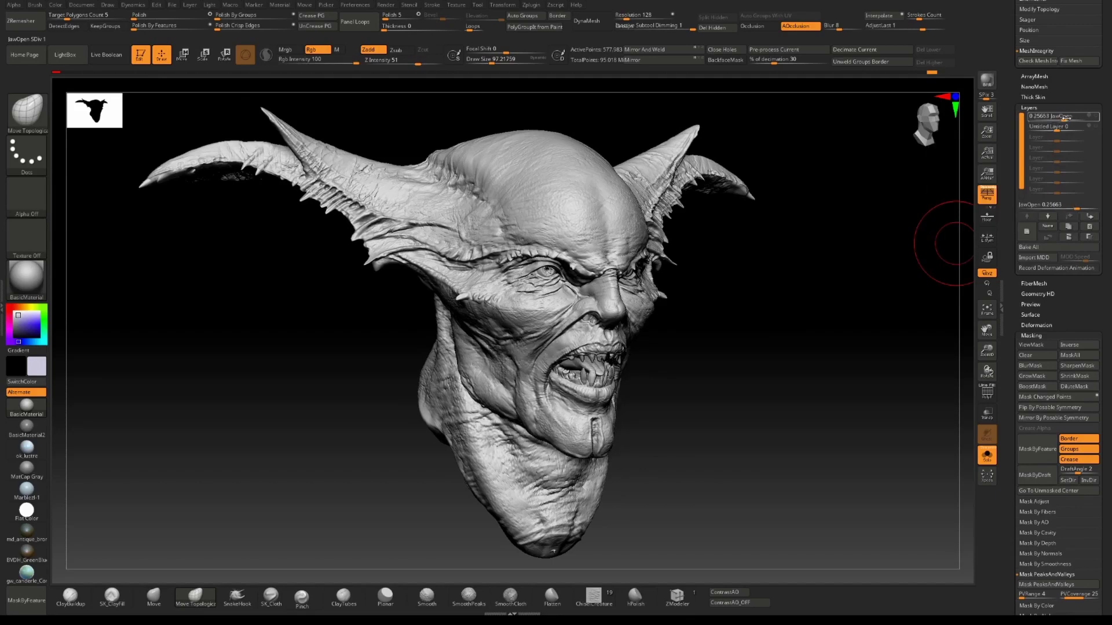
- Preview the closed-jaw pose from the side by lowering the JawOpen layer's intensity to about -0.4
left_click_drag(790, 256, 664, 242)
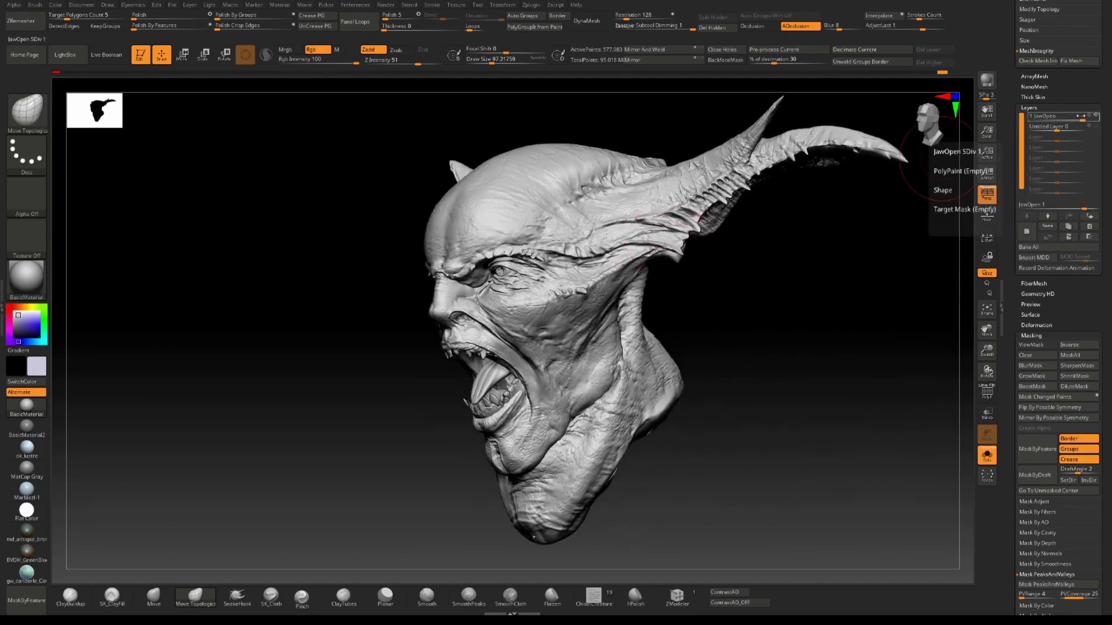
left_click_drag(1082, 118, 1071, 117)
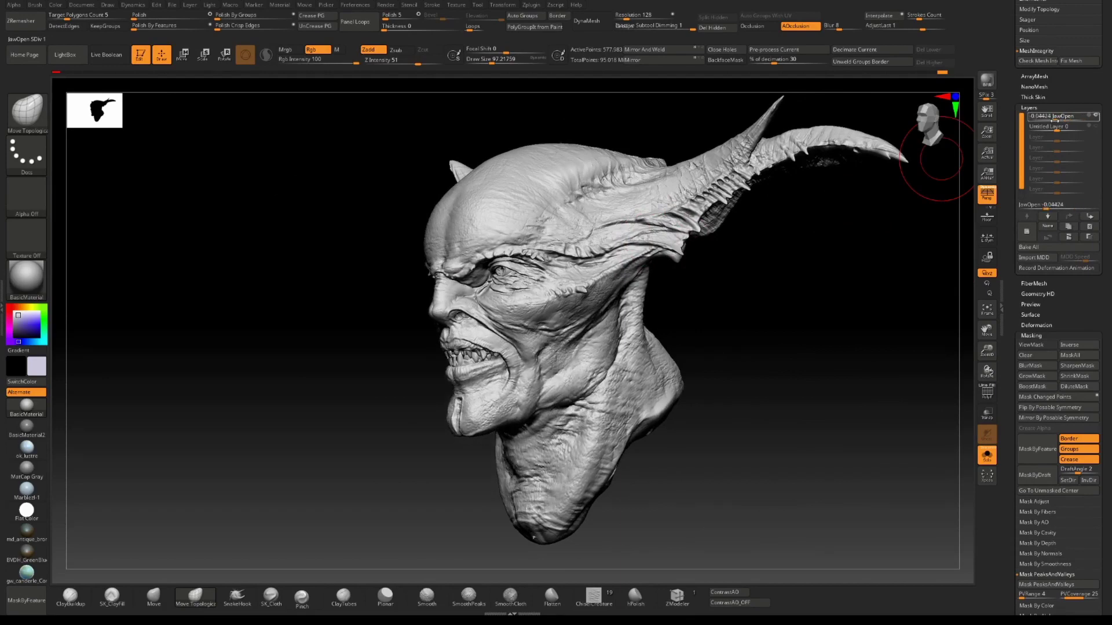
left_click_drag(1049, 119, 1047, 121)
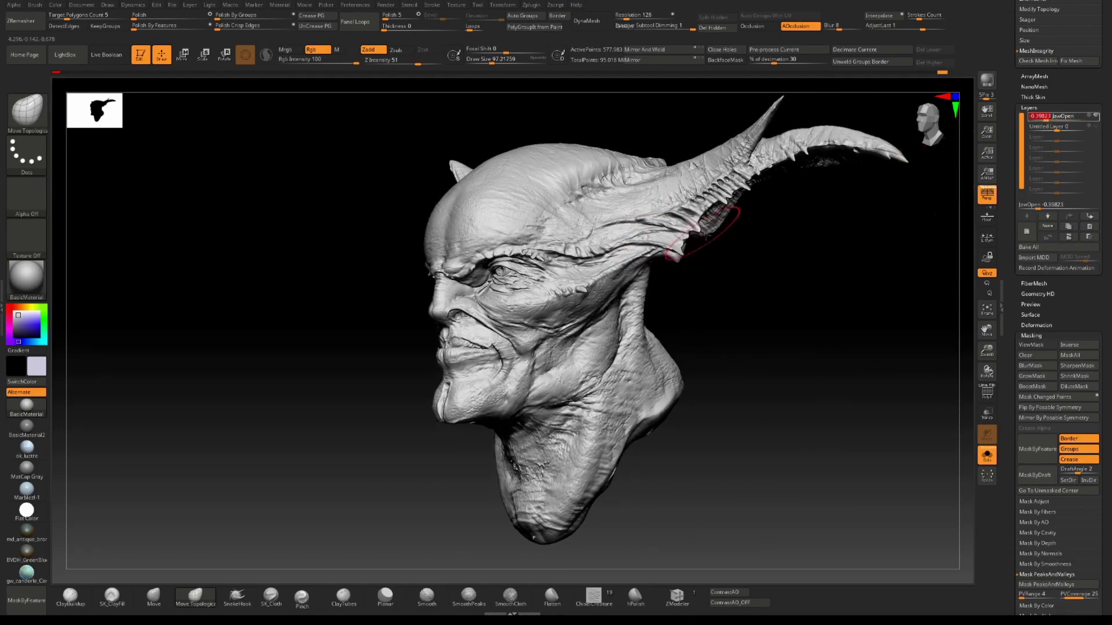
mouse_move(706, 236)
right_mouse_down()
mouse_move(758, 227)
mouse_move(710, 228)
right_mouse_up()
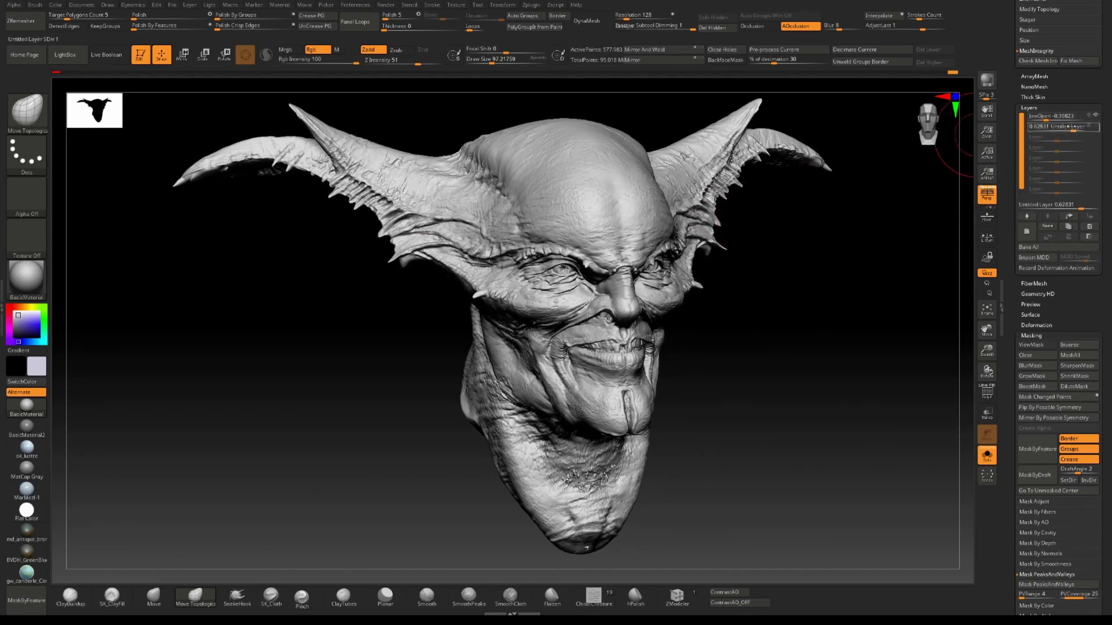
- Preview other expressions by varying the Untitled Layer's intensity down to about -0.11 and raising JawOpen to about 0.93
left_click_drag(1071, 126, 1068, 126)
right_click_drag(781, 226, 712, 250)
right_click_drag(712, 250, 783, 239, "ctrl")
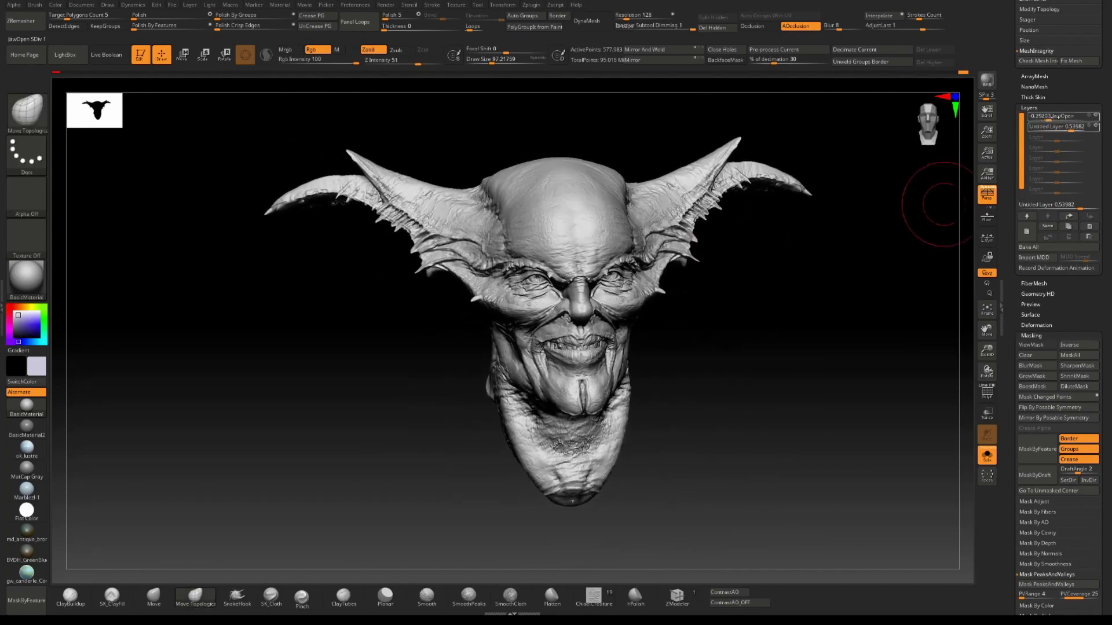
left_click_drag(1081, 112, 1082, 115)
right_click_drag(736, 277, 744, 300, "ctrl")
left_click_drag(1080, 129, 1060, 131)
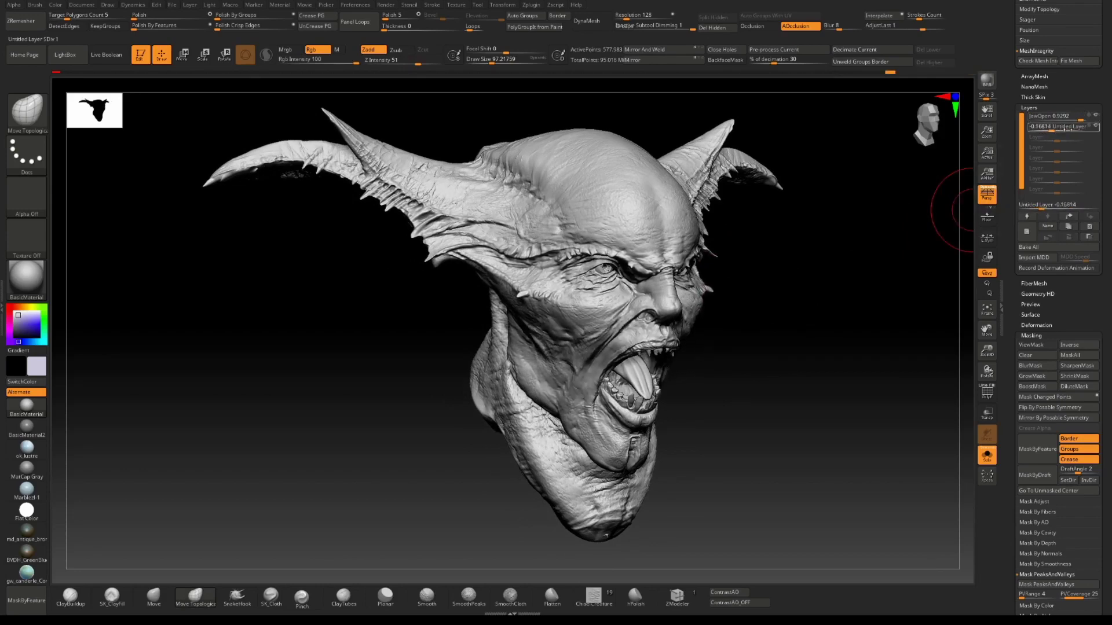
- Preview the grin by lowering JawOpen to about -0.36 with the Untitled Layer at 1, and test a lower Untitled Layer intensity
mouse_move(780, 288)
left_mouse_down()
mouse_move(720, 293)
mouse_move(738, 285)
left_mouse_up()
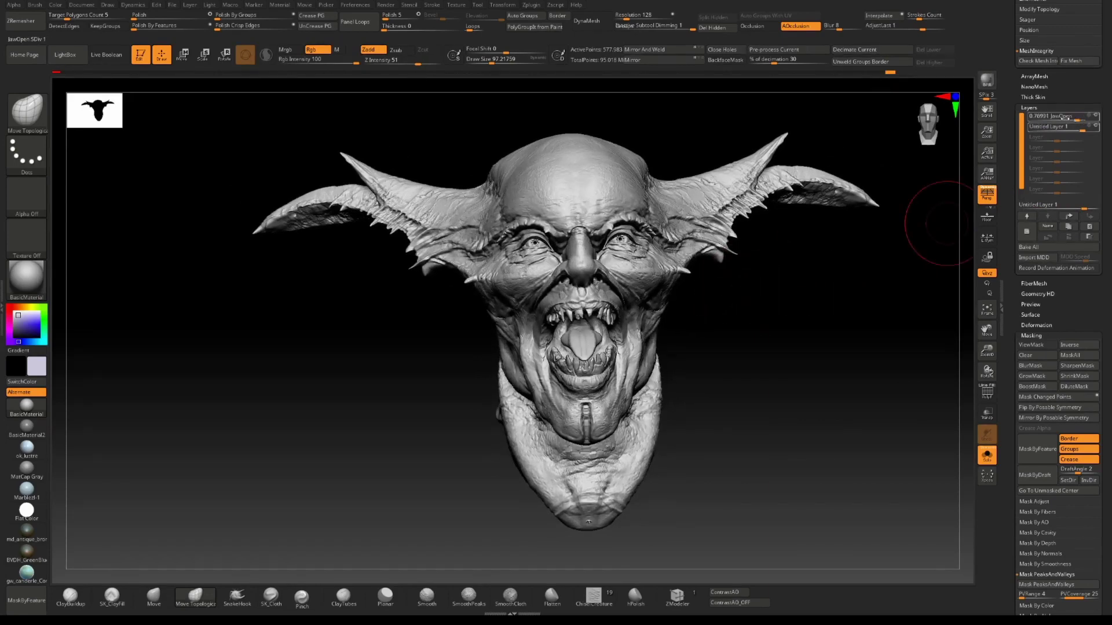
left_click_drag(1070, 116, 1061, 118)
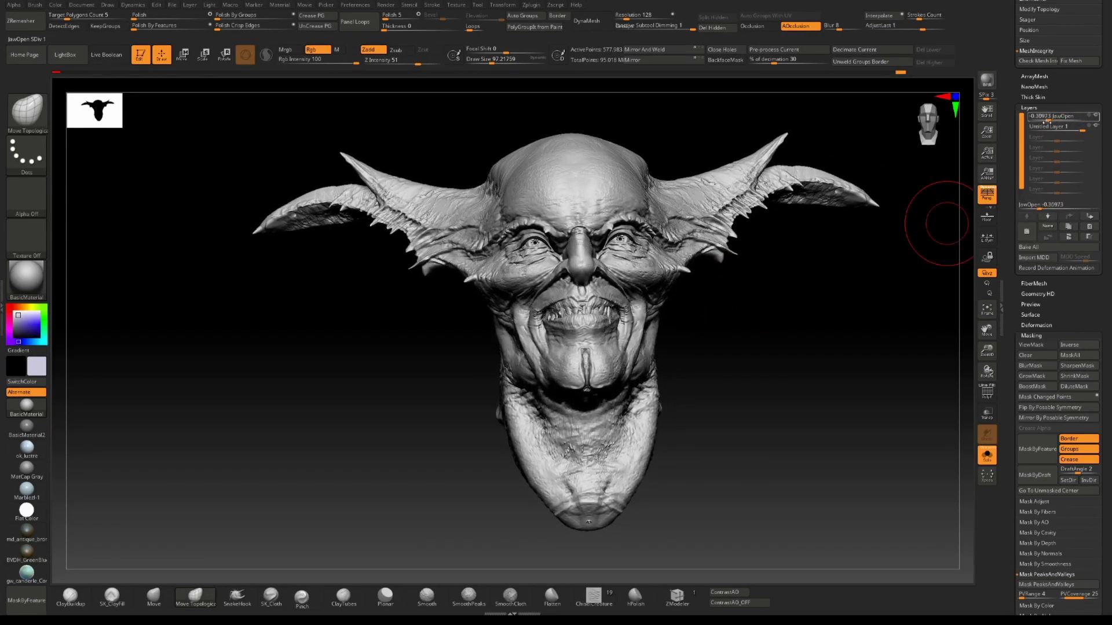
left_click_drag(886, 212, 1002, 191)
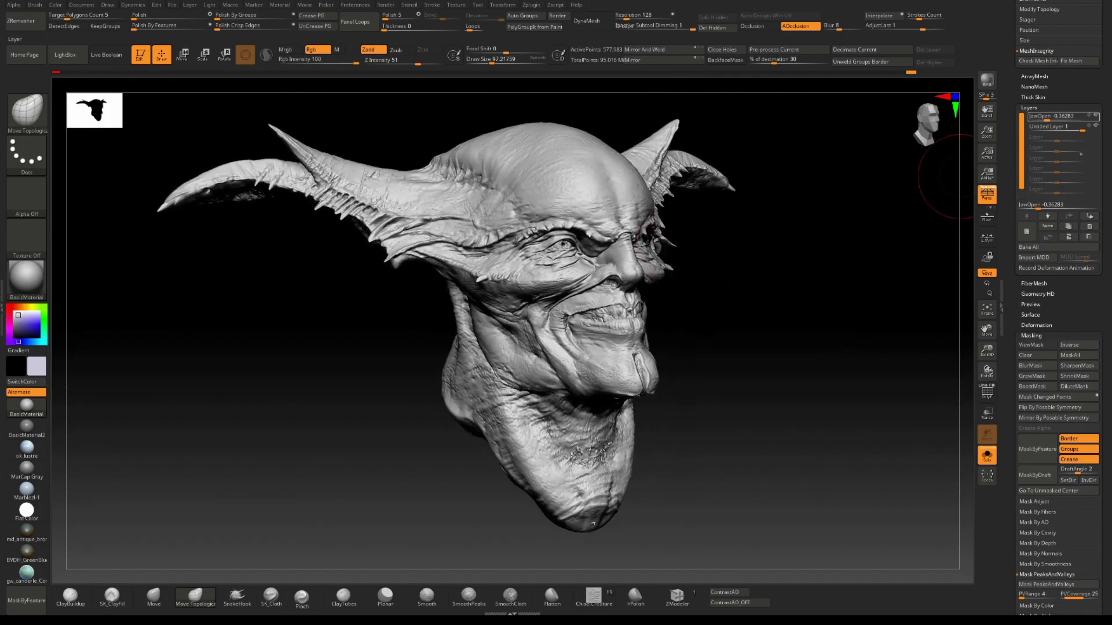
left_click_drag(1082, 129, 1071, 130)
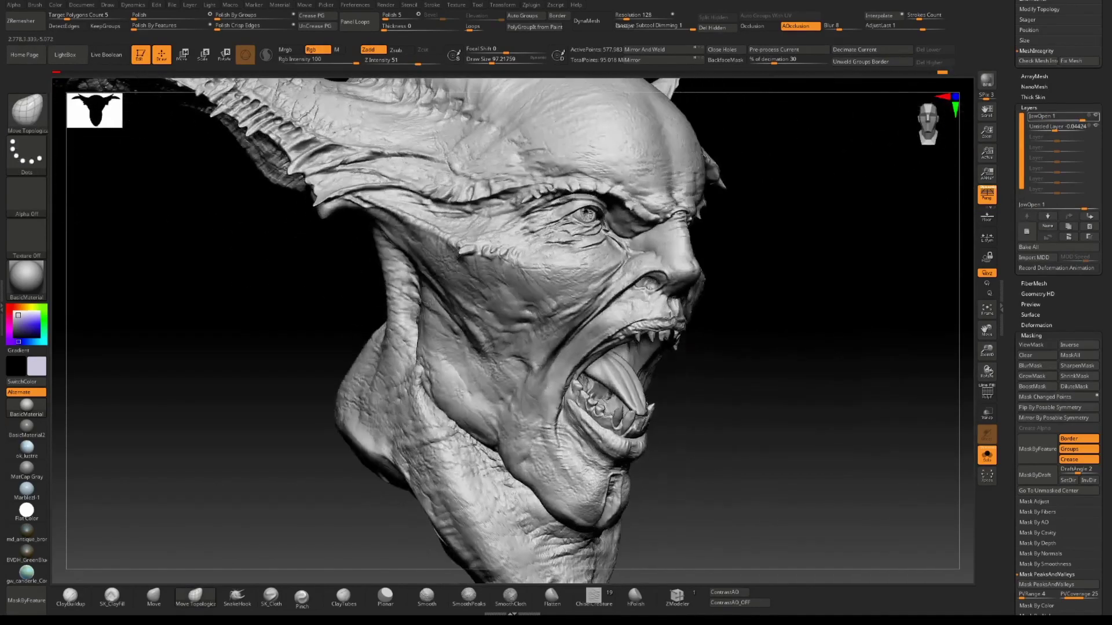
- Return JawOpen to about -0.01 and preview the Untitled Layer at an intensity of about 0.24
mouse_move(1052, 126)
left_mouse_down()
mouse_move(1086, 123)
mouse_move(1043, 118)
mouse_move(1055, 119)
left_mouse_up()
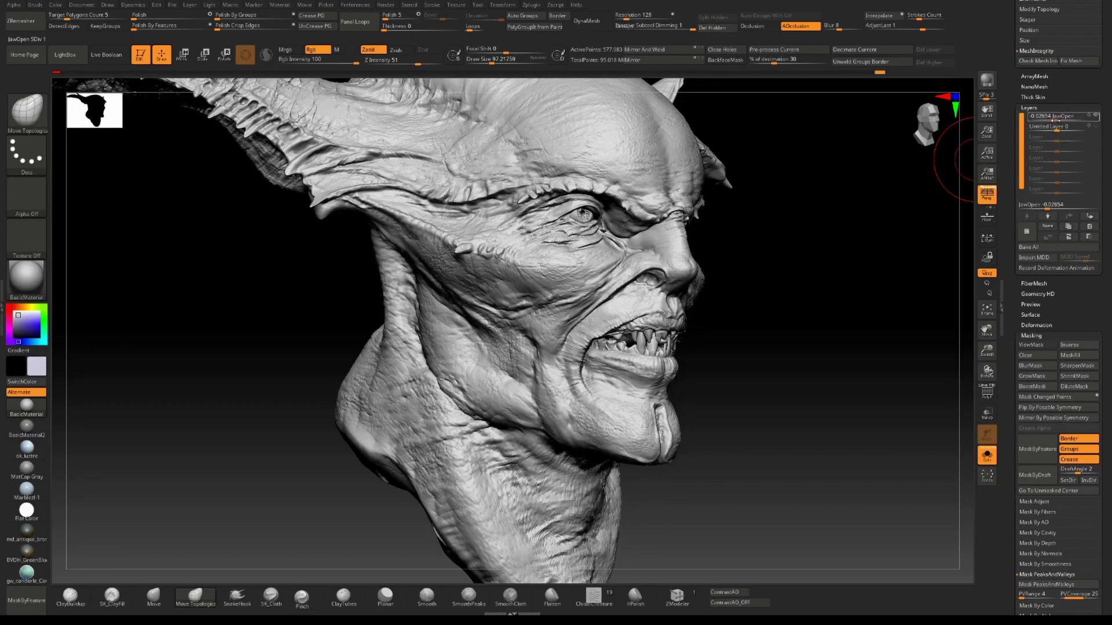
mouse_move(837, 246)
left_mouse_down()
mouse_move(756, 281)
mouse_move(822, 229)
left_mouse_up()
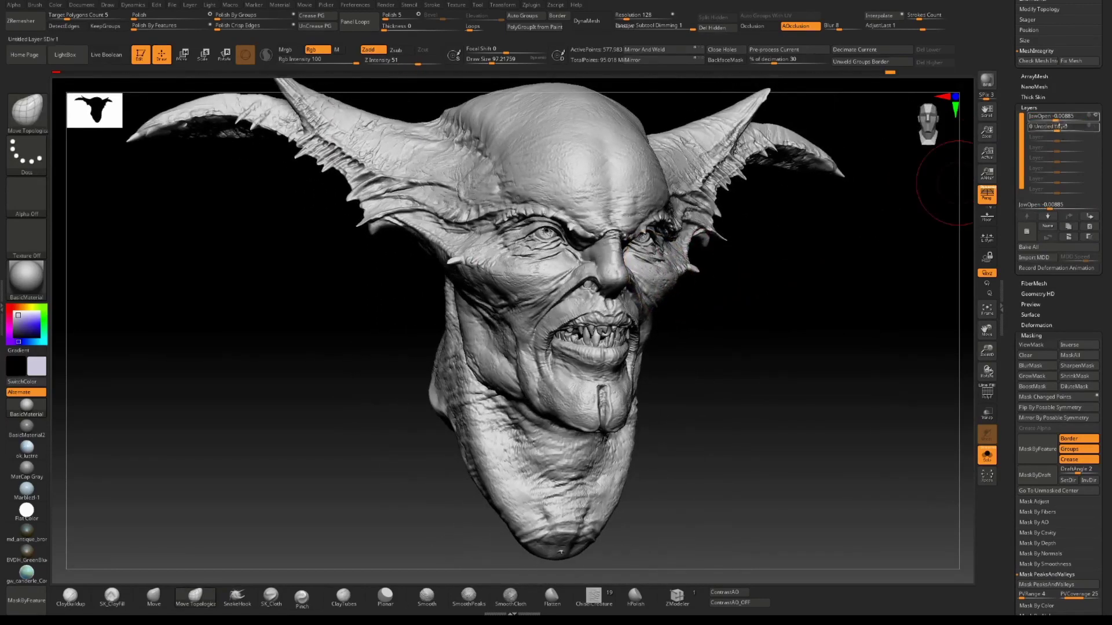
left_click_drag(1055, 126, 1063, 128)
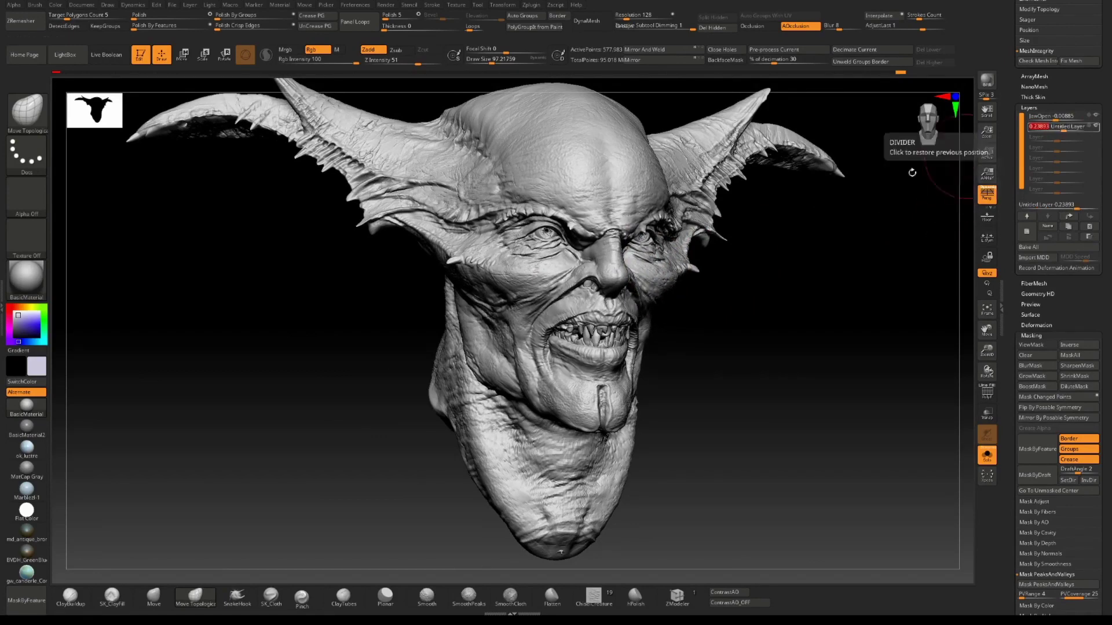
left_click_drag(845, 200, 764, 240)
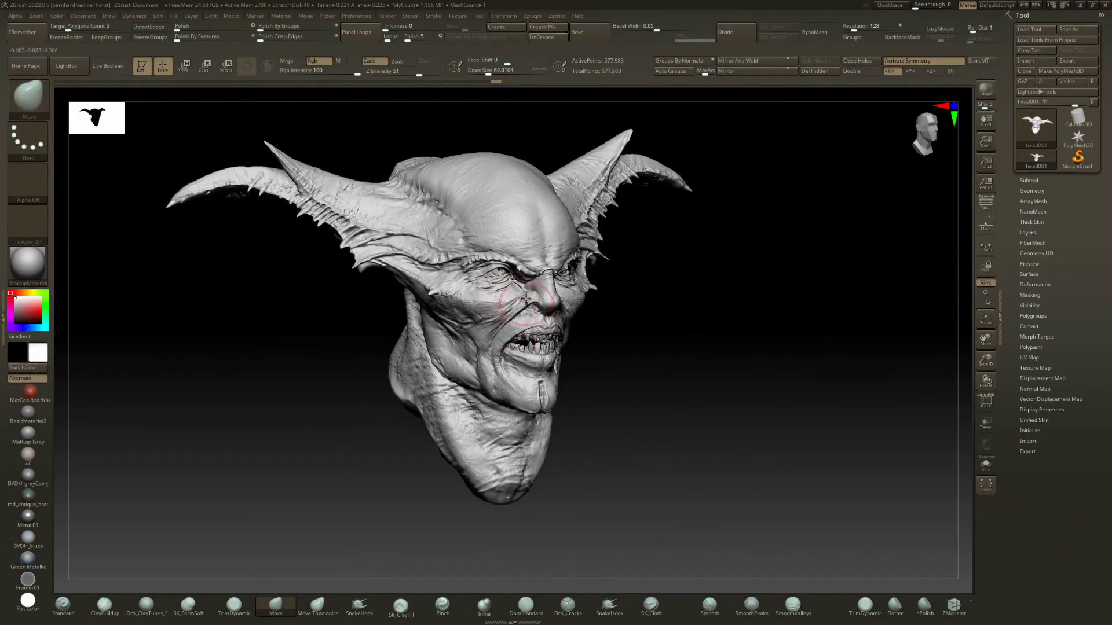
- Show the polyframe on the head and split its separate mesh parts into individual polygroups with Auto Groups
right_click_drag(531, 328, 509, 371)
mouse_move(579, 370)
right_mouse_down("ctrl")
mouse_move(586, 309)
mouse_move(521, 313)
right_mouse_up("ctrl")
right_click_drag(521, 313, 524, 353, "ctrl")
right_click_drag(524, 353, 610, 321)
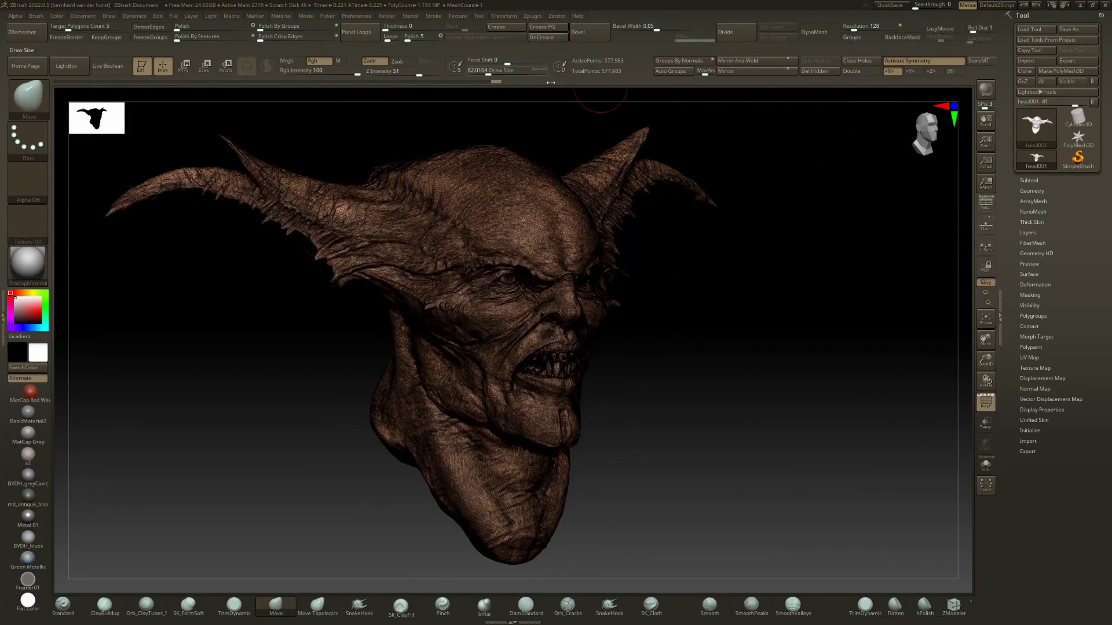
right_click_drag(573, 260, 535, 272)
right_click_drag(536, 272, 585, 335, "ctrl")
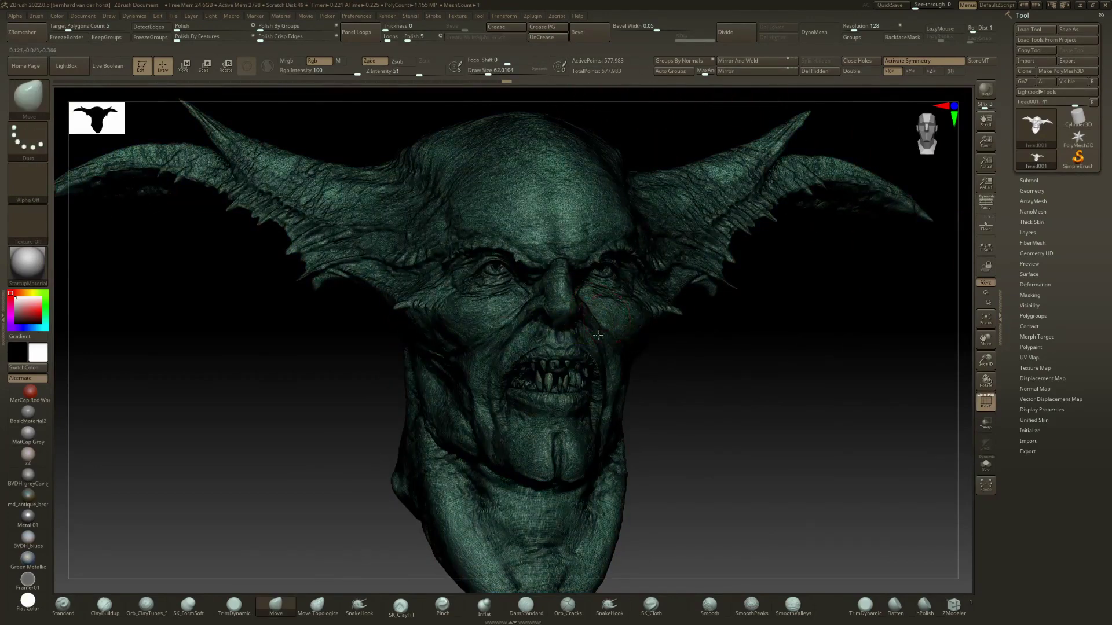
right_click_drag(584, 324, 581, 362)
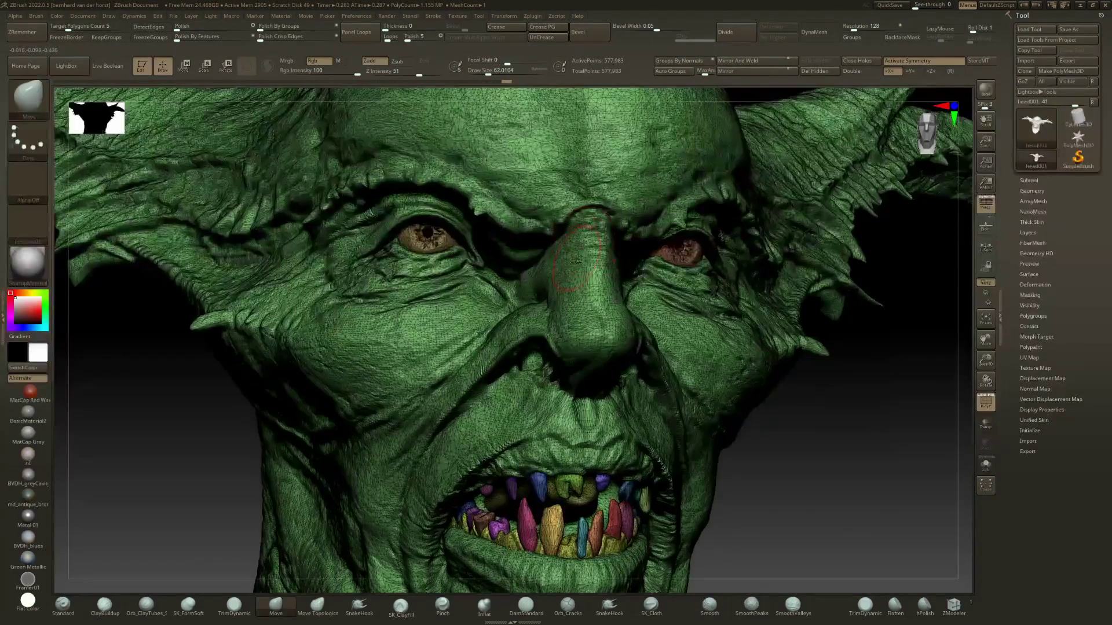
- Hide the lower gum and the front lower teeth inside the mouth, one polygroup after another
right_click_drag(577, 262, 536, 93)
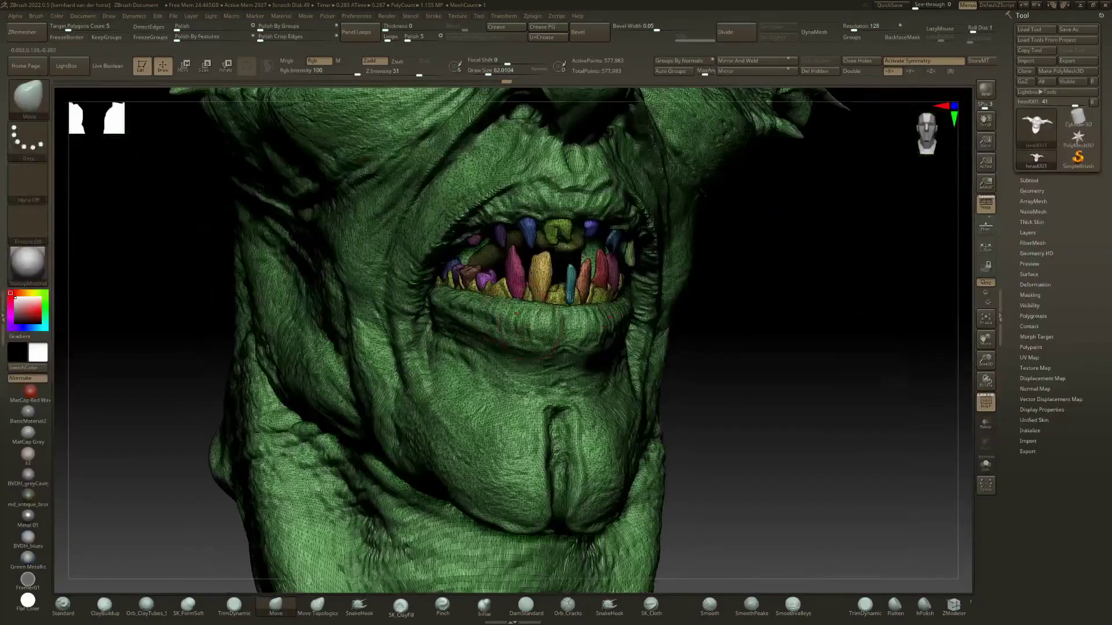
mouse_move(508, 310)
right_mouse_down("ctrl")
mouse_move(524, 347)
mouse_move(570, 341)
mouse_move(550, 348)
mouse_move(538, 394)
right_mouse_up("ctrl")
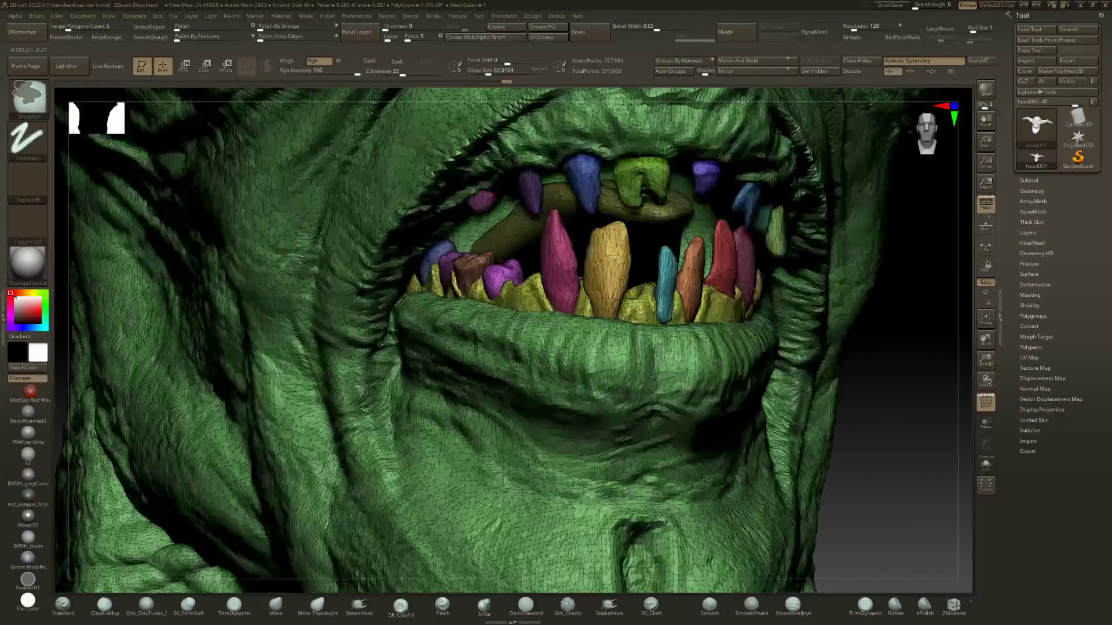
left_click(438, 257, "ctrl+shift")
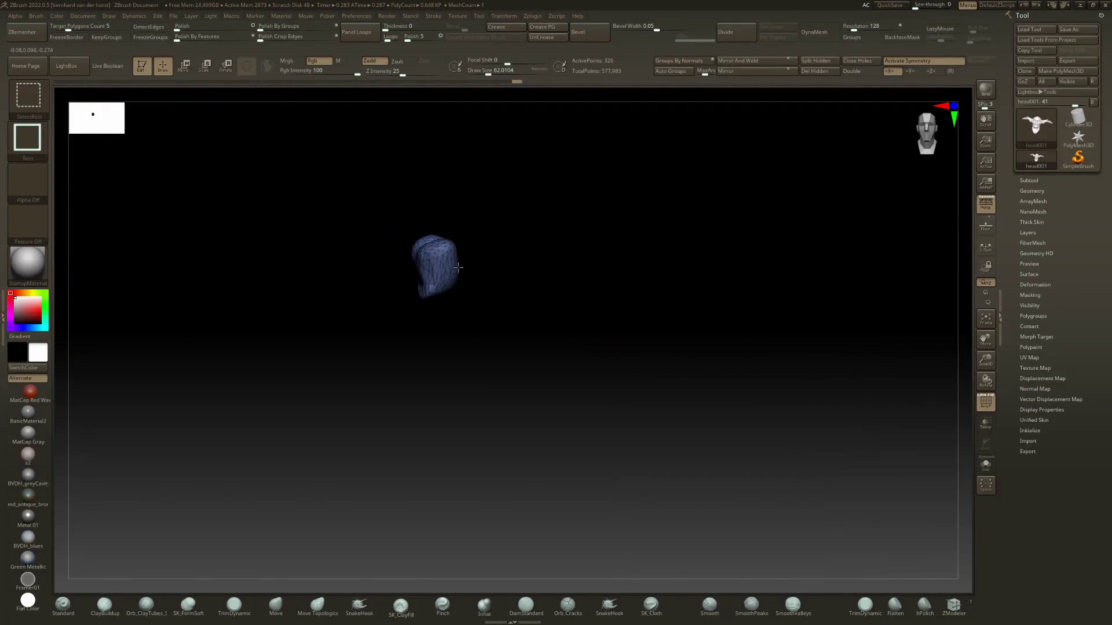
left_click(458, 268, "ctrl+shift")
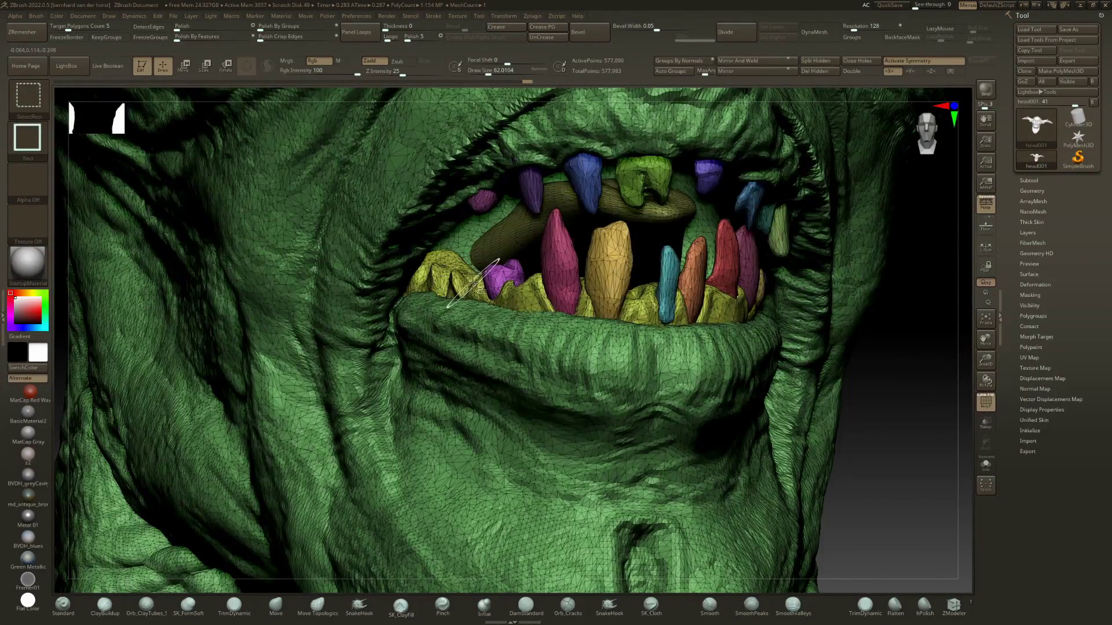
left_click(499, 281, "ctrl+alt+shift")
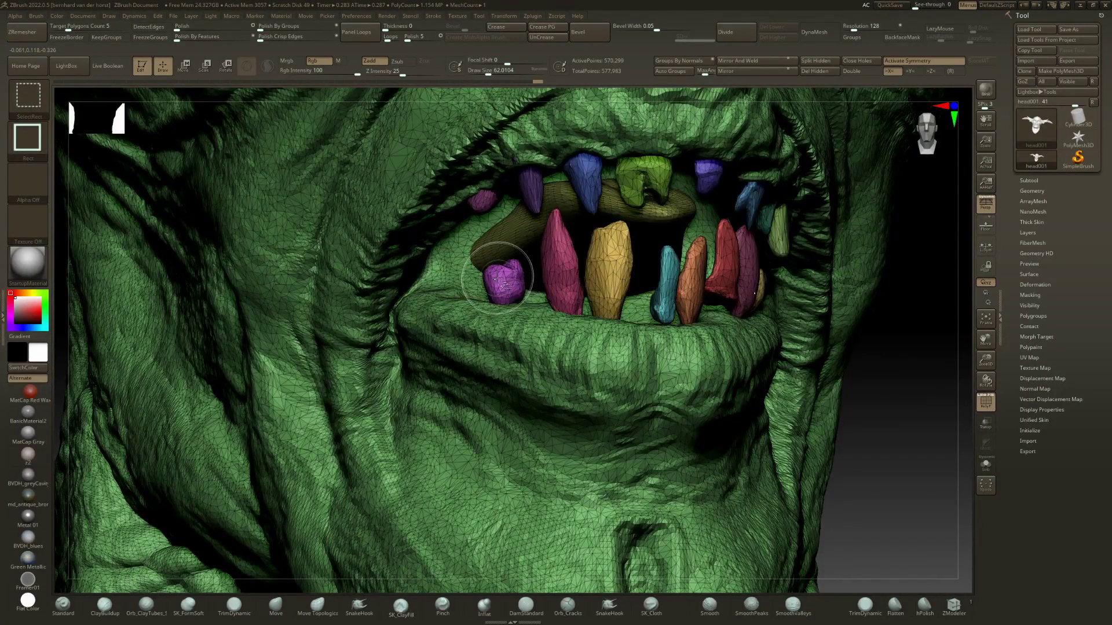
left_click(579, 277, "ctrl+alt+shift")
left_click(617, 281, "ctrl+alt+shift")
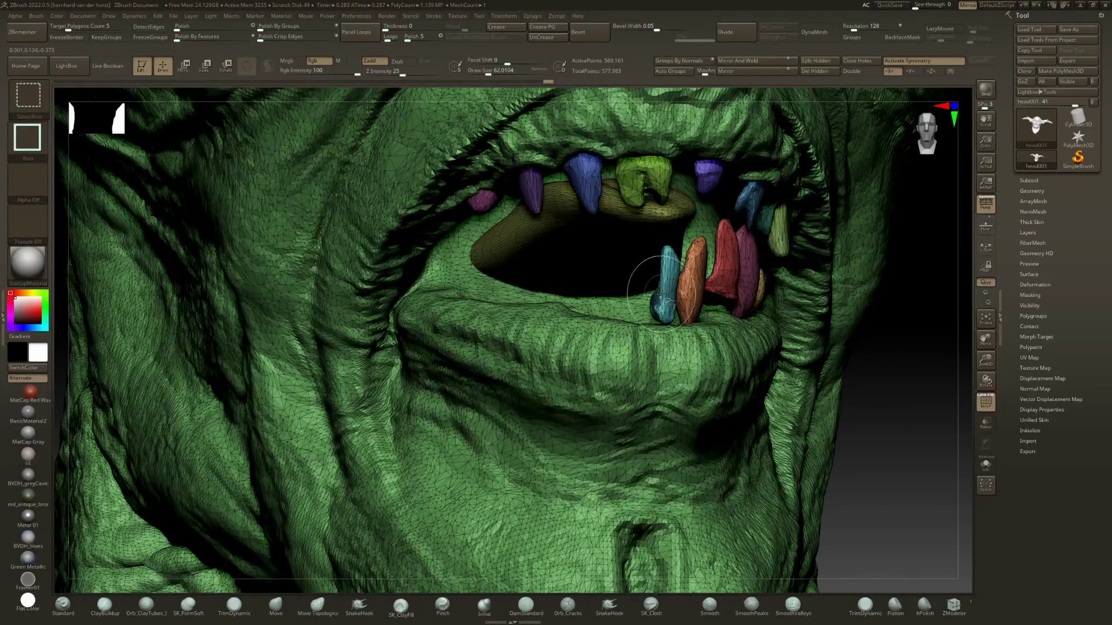
left_click(695, 281, "ctrl+alt+shift")
left_click(725, 281, "ctrl+alt+shift")
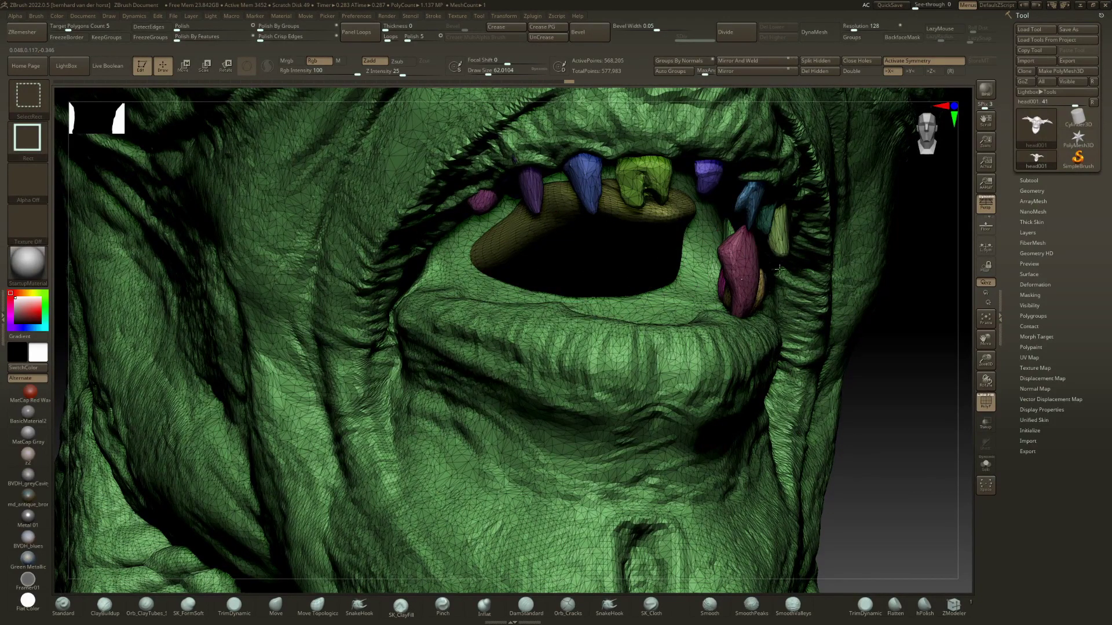
left_click(752, 281, "ctrl+alt+shift")
- Hide the remaining lower molars in the far corner of the mouth and invert the visibility to isolate the lower teeth and gum
right_click_drag(765, 278, 599, 297, "alt")
right_click_drag(677, 307, 559, 316)
left_click_drag(557, 317, 538, 310)
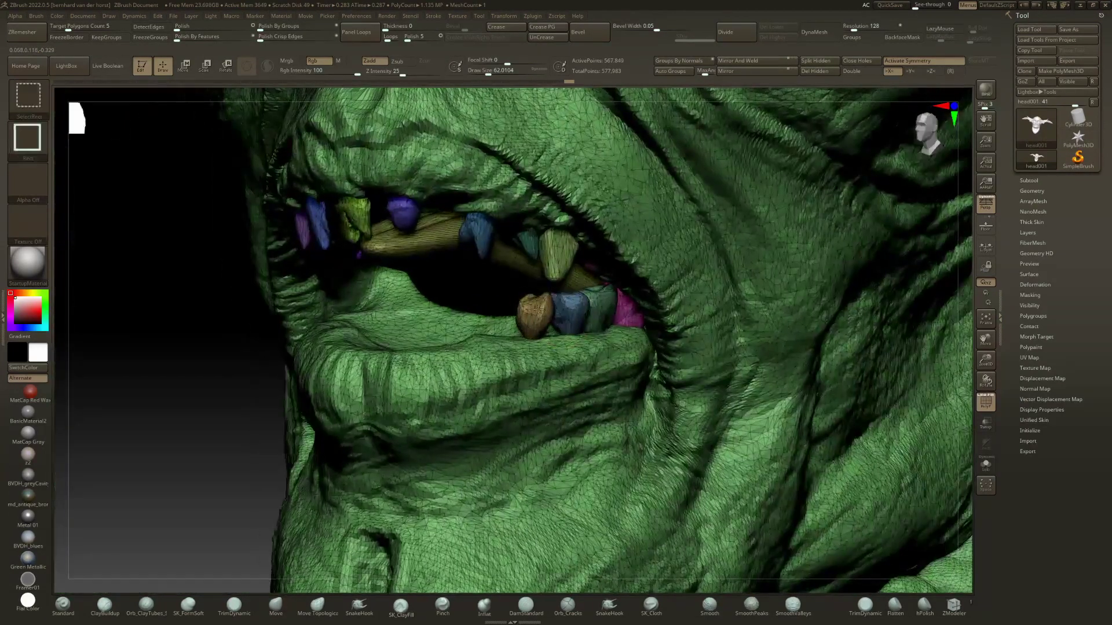
left_click(534, 316, "ctrl+alt+shift")
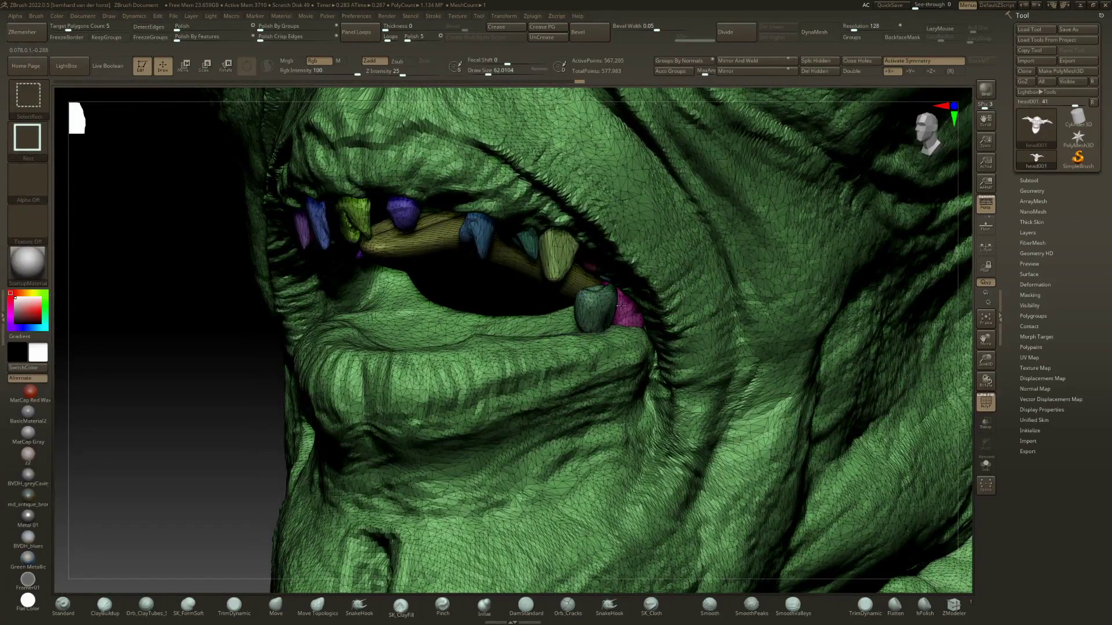
right_click_drag(625, 369, 762, 319, "ctrl")
mouse_move(761, 319)
left_mouse_down("ctrl+shift")
mouse_move(794, 287)
mouse_move(752, 307)
left_mouse_up("ctrl+shift")
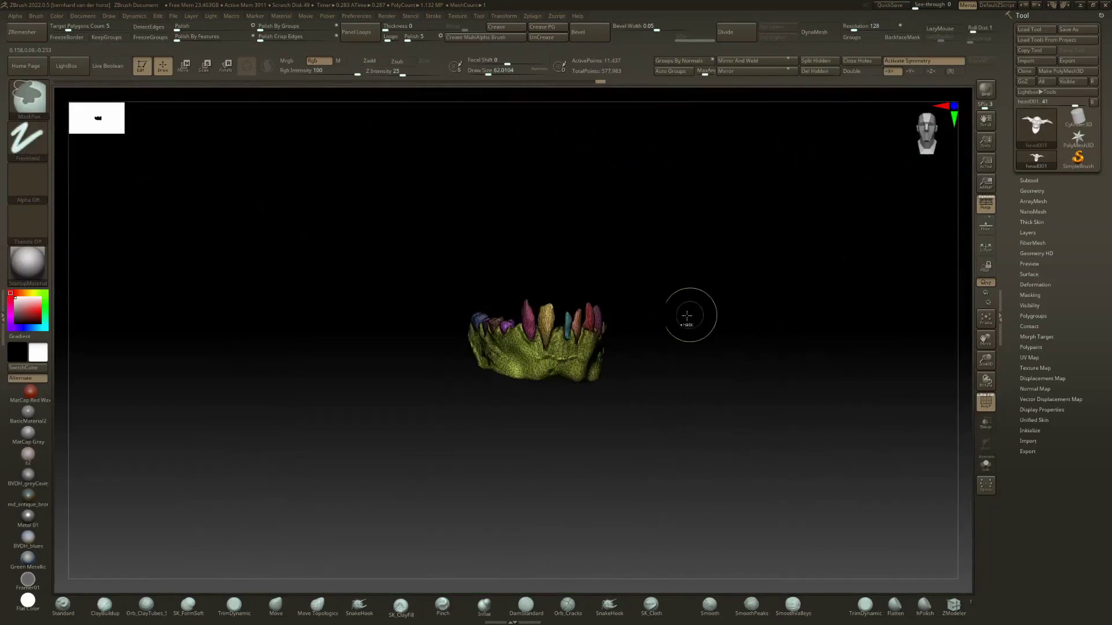
- Merge the lower teeth and gum into a single polygroup and show the whole head again
left_click(730, 299, "ctrl+shift")
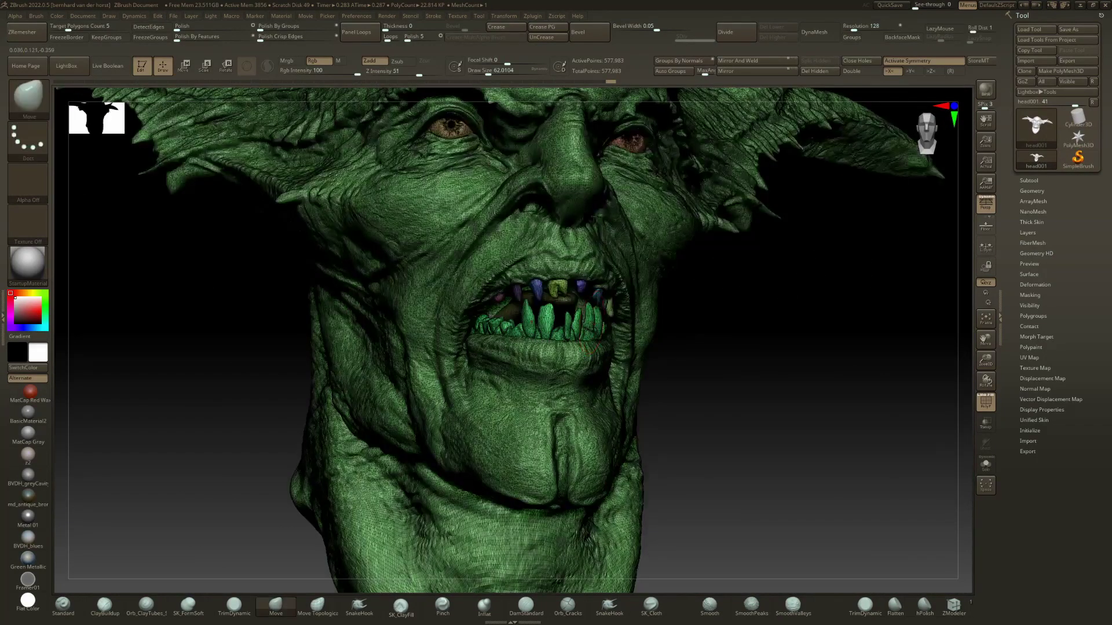
right_click_drag(730, 301, 680, 303)
left_click(558, 324, "ctrl+shift")
key("ctrl+w")
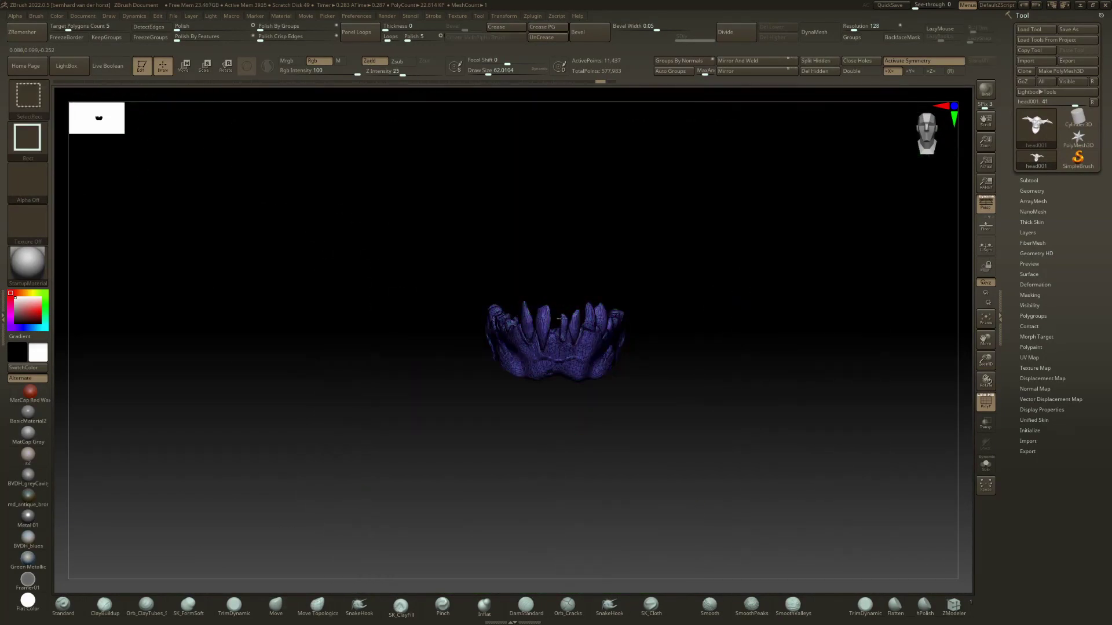
left_click(562, 320, "ctrl+shift")
right_click_drag(571, 319, 639, 283)
left_click(738, 303, "ctrl+shift")
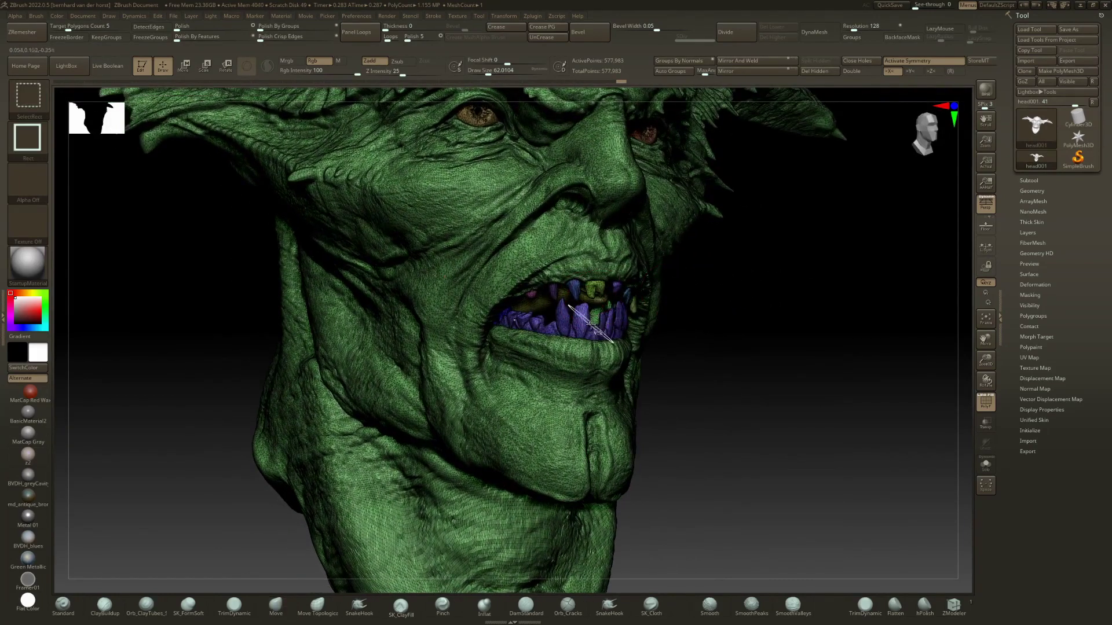
- Hide the lower teeth and the tongue, merge the rest of the head with the upper teeth into one polygroup, and unhide everything
key("ctrl+w")
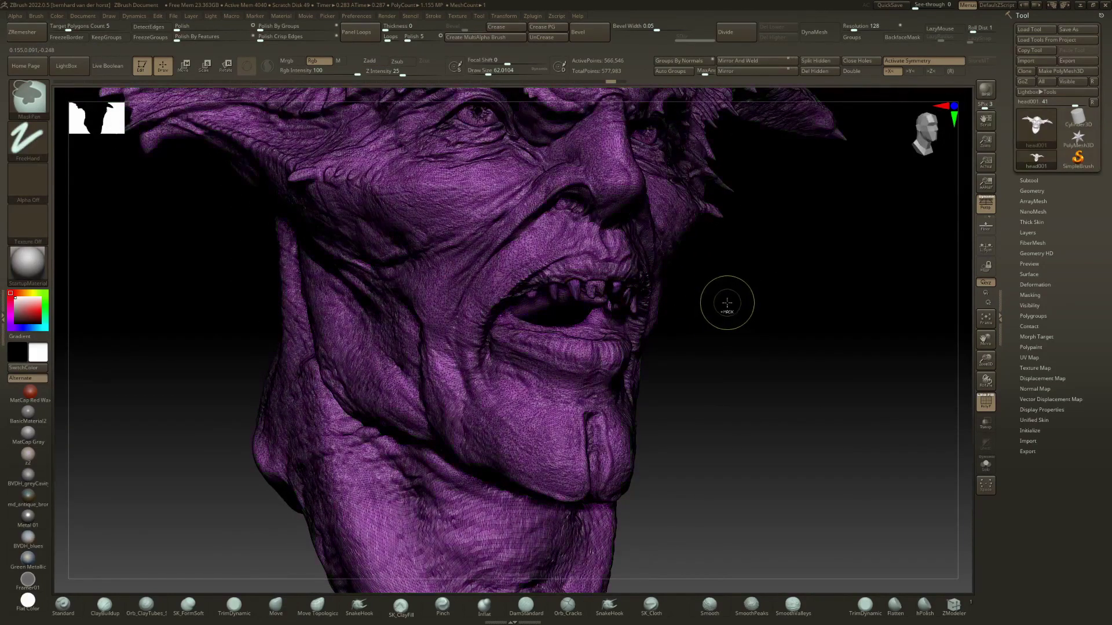
left_click_drag(727, 303, 632, 287)
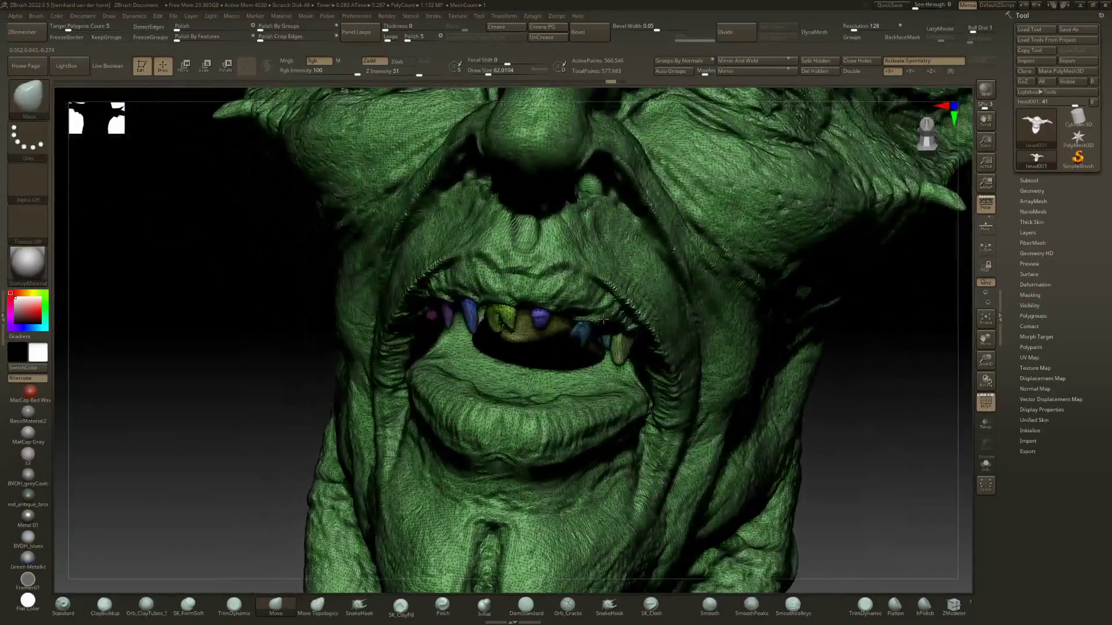
right_click_drag(604, 319, 572, 311)
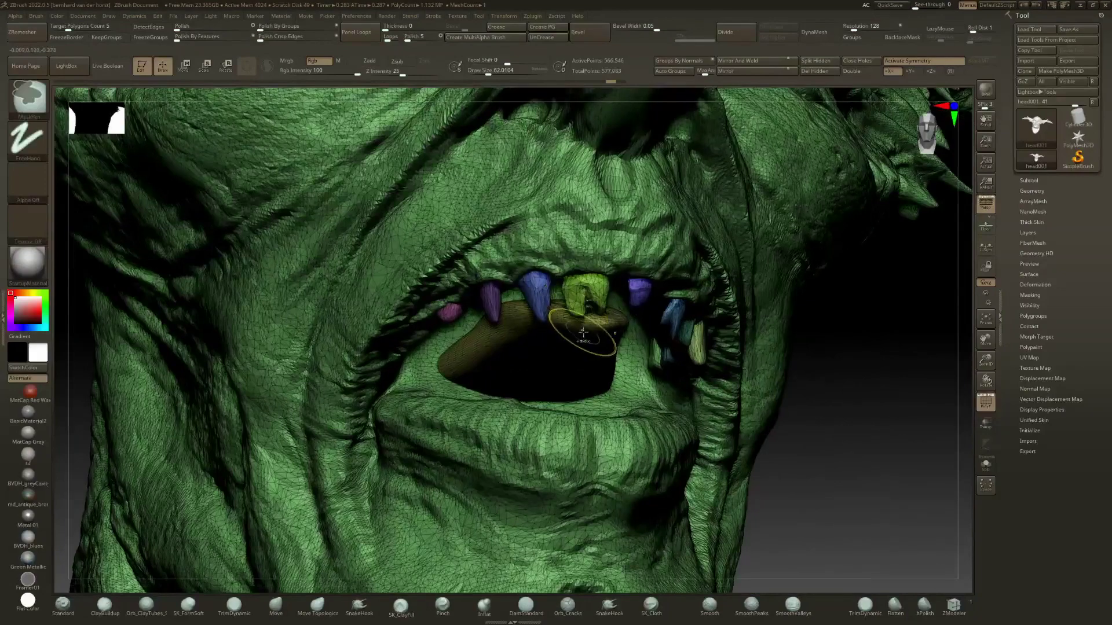
key("ctrl+shift")
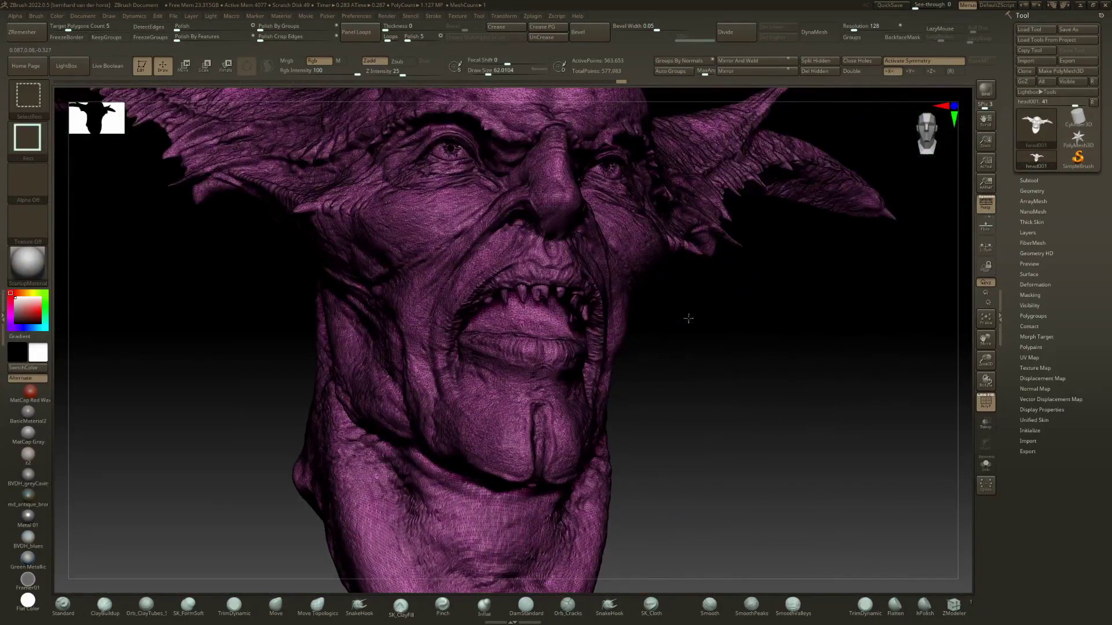
mouse_move(665, 313)
right_mouse_down()
mouse_move(541, 319)
mouse_move(596, 322)
right_mouse_up()
right_click_drag(597, 322, 597, 361, "ctrl")
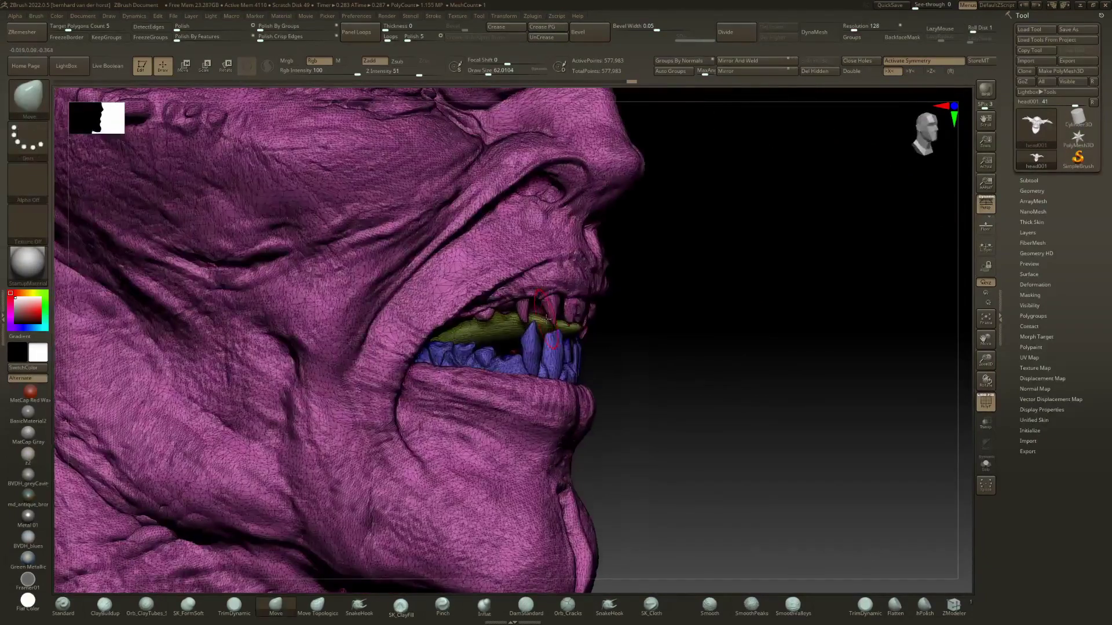
- Examine the polygroups of the lower teeth, tongue and head around the mouth from several angles
right_click_drag(528, 335, 449, 342)
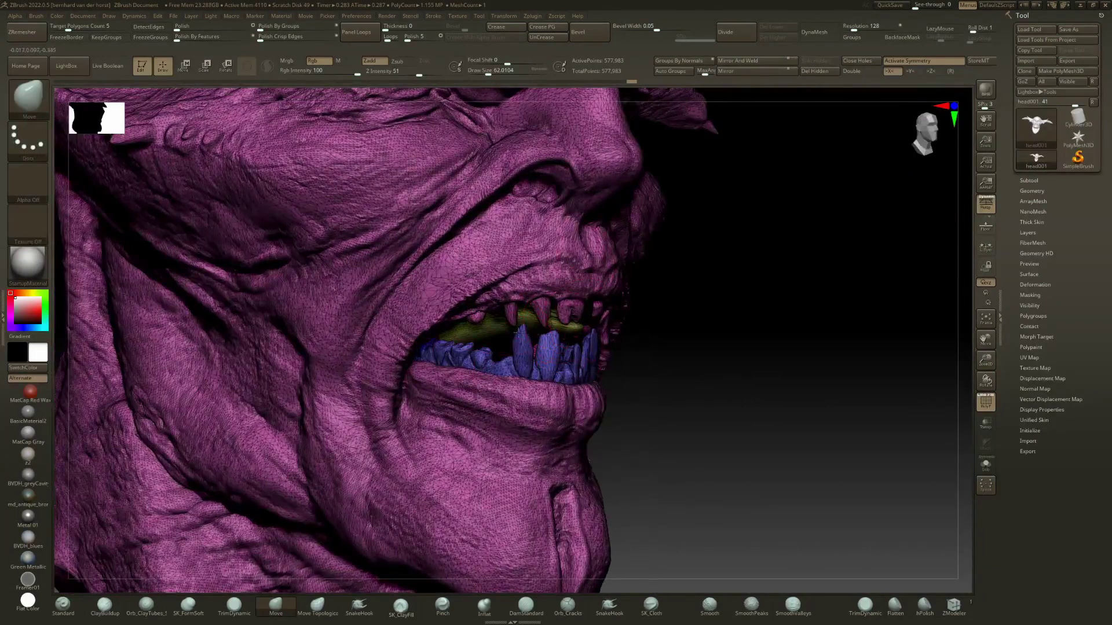
mouse_move(519, 332)
right_mouse_down()
mouse_move(443, 329)
mouse_move(434, 308)
mouse_move(513, 311)
mouse_move(495, 343)
right_mouse_up()
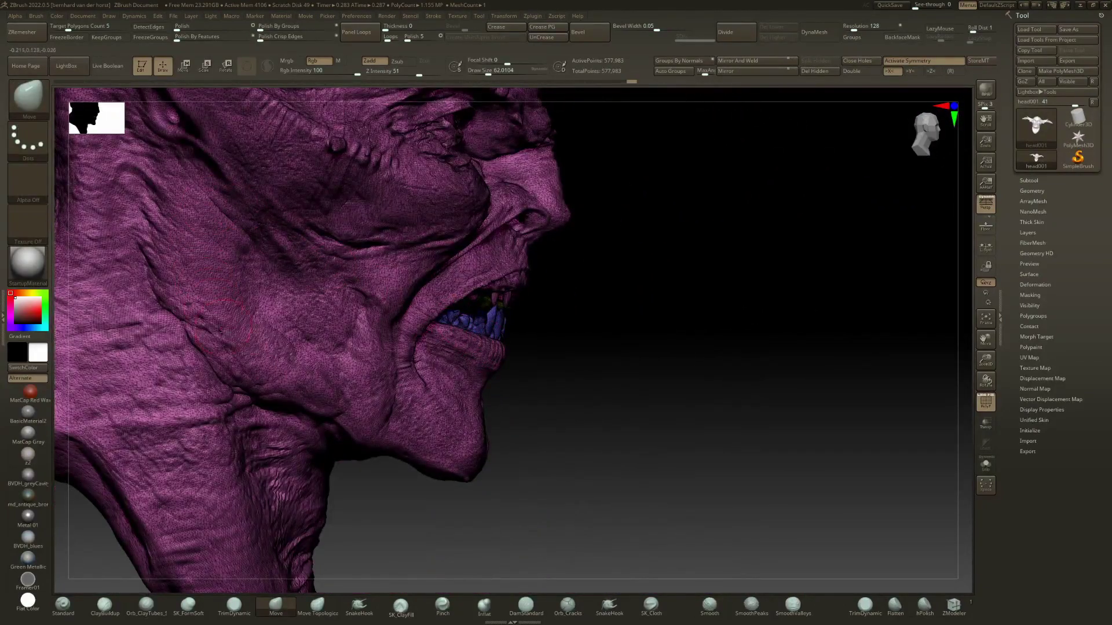
mouse_move(579, 338)
right_mouse_down()
mouse_move(502, 341)
mouse_move(535, 348)
right_mouse_up()
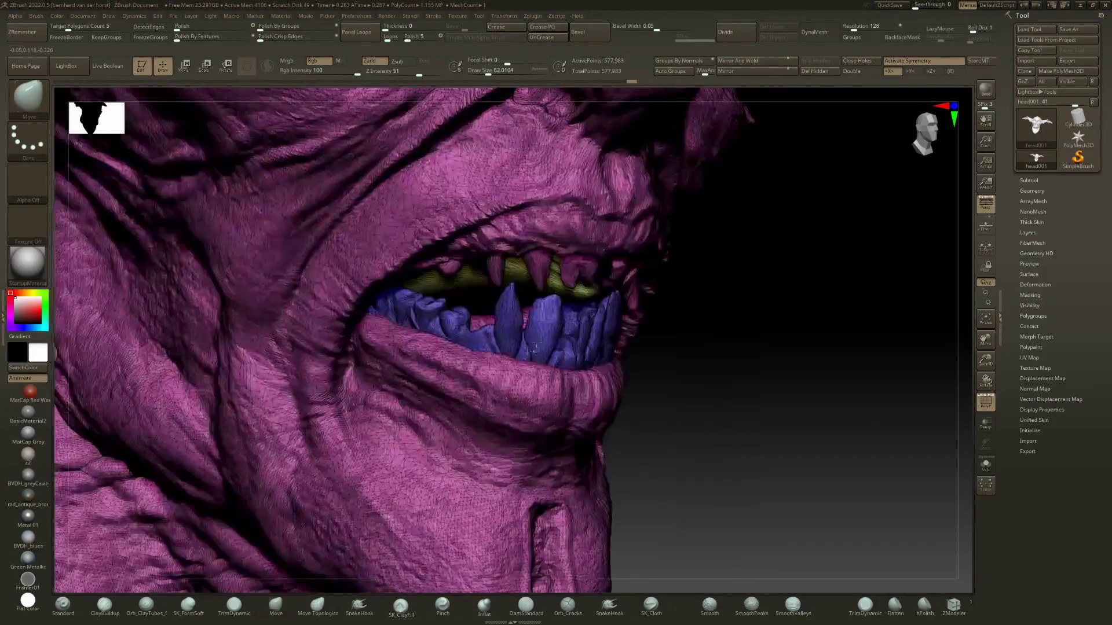
right_click_drag(440, 339, 429, 300, "ctrl")
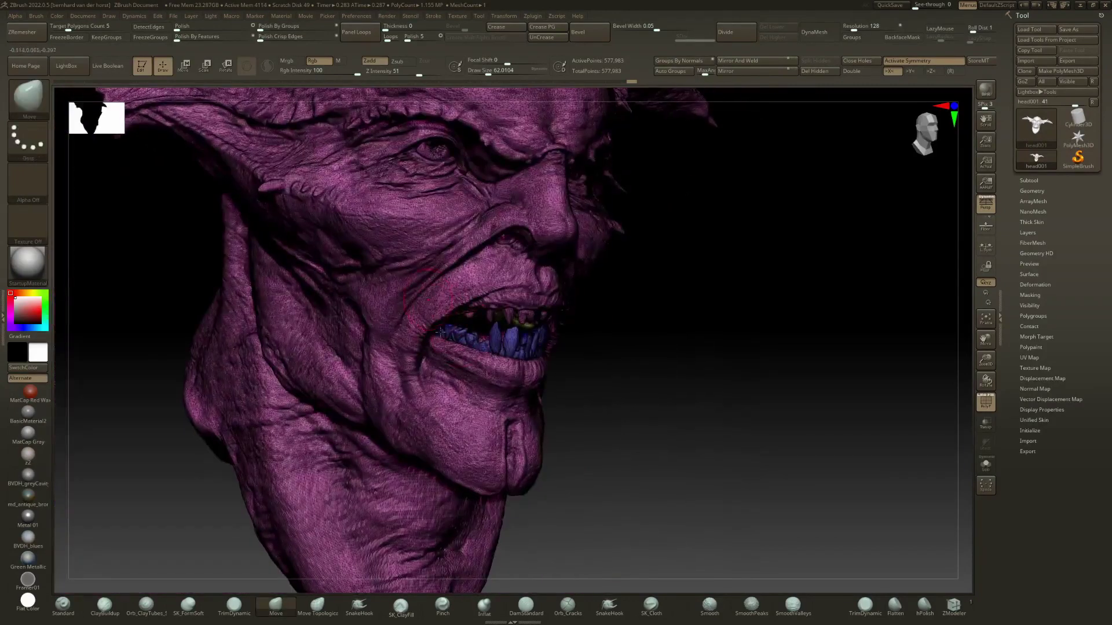
mouse_move(467, 345)
right_mouse_down()
mouse_move(505, 348)
mouse_move(481, 379)
right_mouse_up()
key("w")
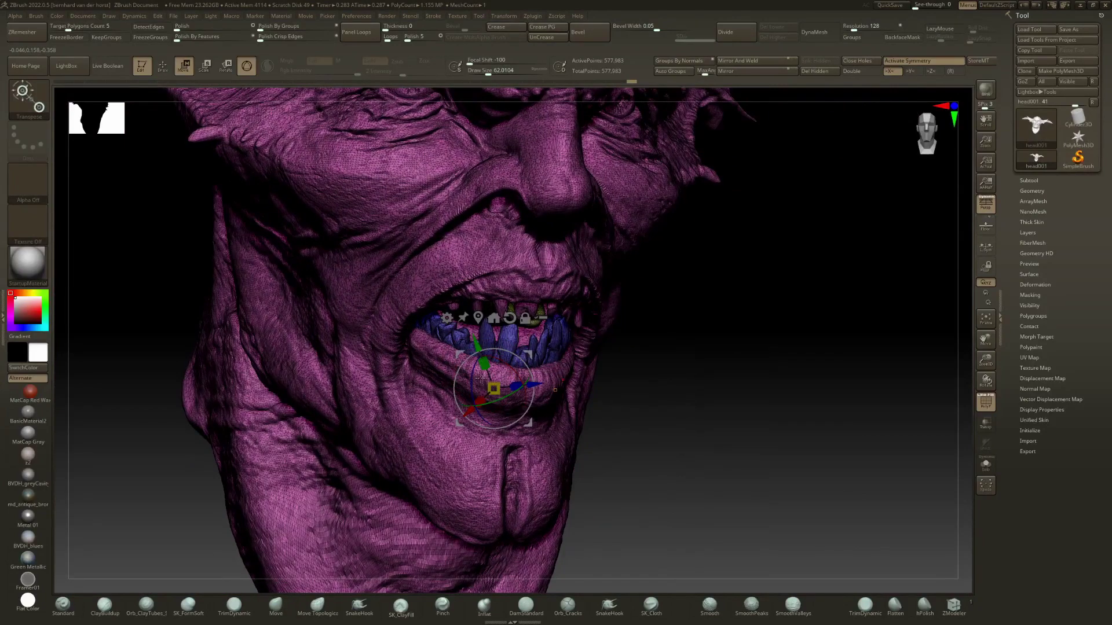
key("q")
key("ctrl")
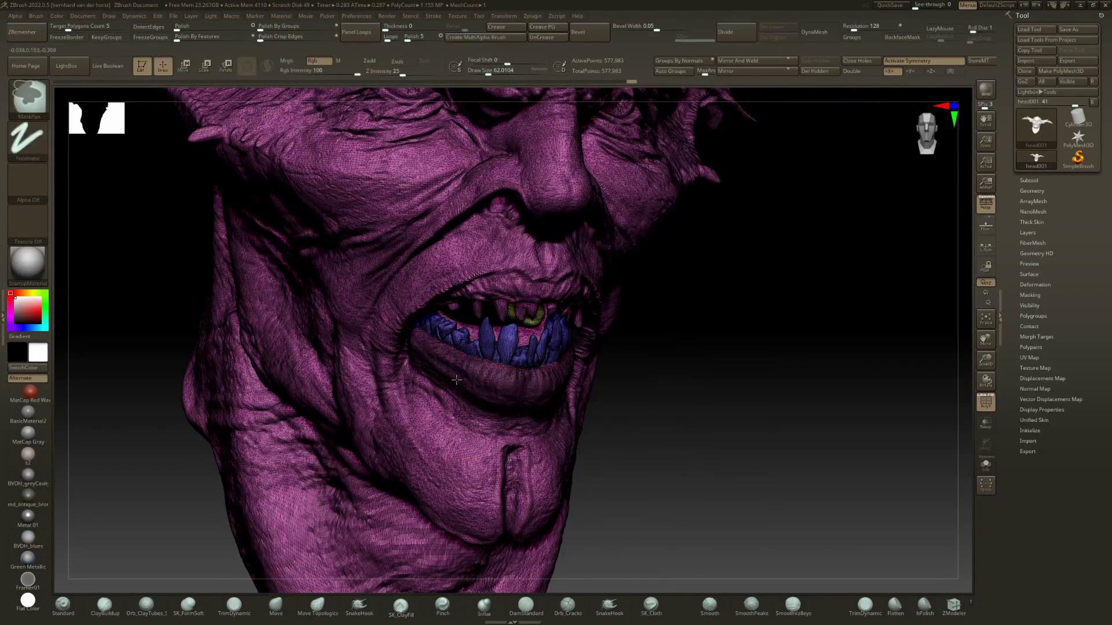
mouse_move(456, 380)
right_mouse_down()
mouse_move(436, 328)
mouse_move(439, 284)
right_mouse_up()
mouse_move(458, 347)
right_mouse_down()
mouse_move(509, 354)
mouse_move(496, 346)
mouse_move(529, 343)
mouse_move(543, 366)
mouse_move(502, 354)
mouse_move(510, 373)
mouse_move(472, 331)
right_mouse_up()
- Try masking everything except the lower teeth with the polygroup display turned off, and clear that mask
key("w")
key("shift+f")
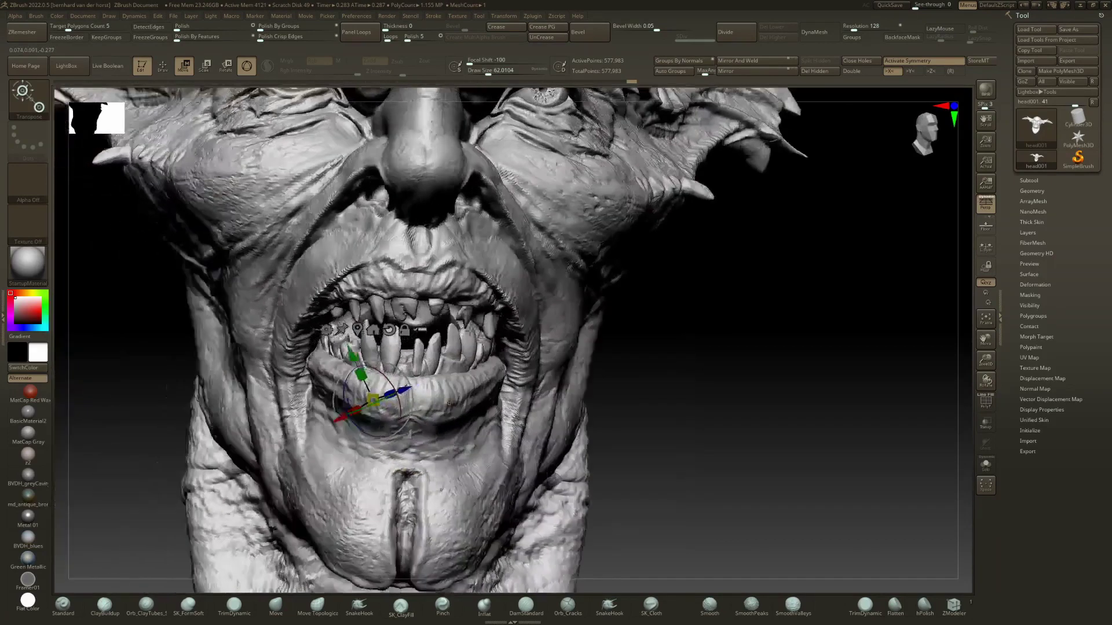
right_click_drag(449, 403, 439, 404)
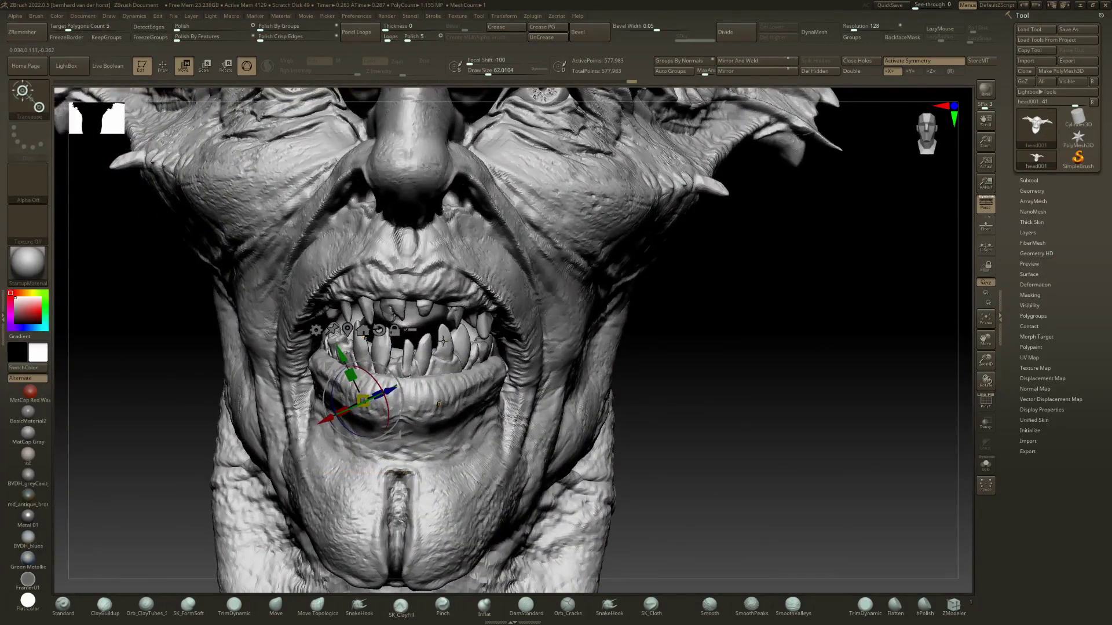
left_click(443, 342, "ctrl")
key("ctrl")
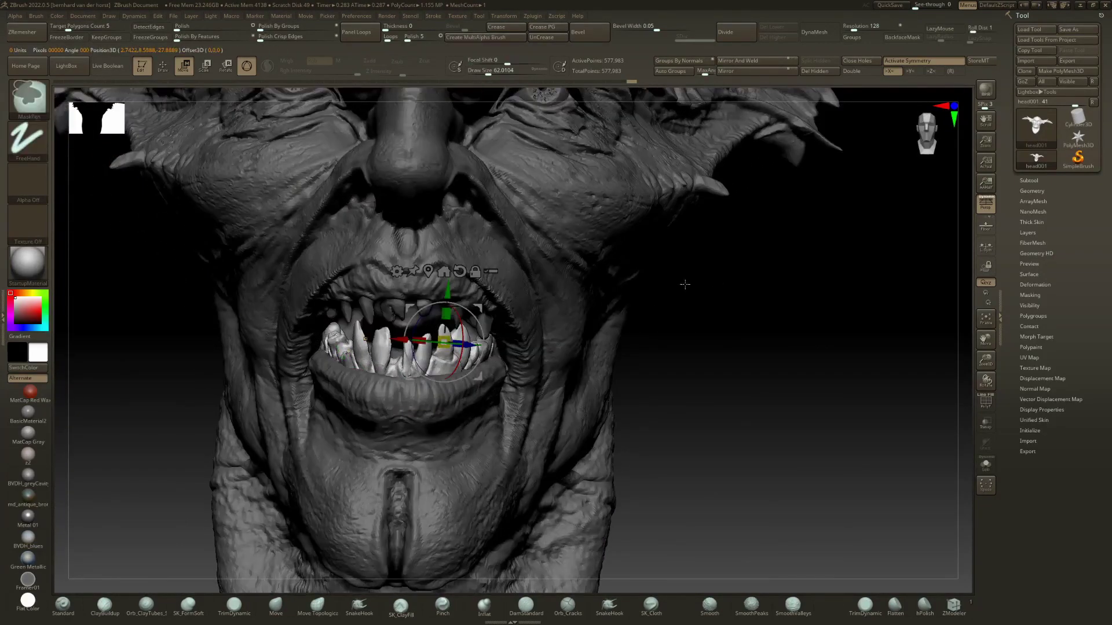
left_click(687, 297, "ctrl")
left_click(686, 299, "ctrl")
mouse_move(686, 299)
right_mouse_down("ctrl")
mouse_move(555, 249)
mouse_move(653, 326)
mouse_move(620, 322)
mouse_move(747, 347)
mouse_move(712, 313)
right_mouse_up("ctrl")
key("q")
- Enlarge the brush and paint a broad mask over the lower jaw and cheek
right_click_drag(518, 362, 342, 313, "ctrl")
mouse_move(342, 313)
right_mouse_down()
mouse_move(382, 301)
mouse_move(440, 307)
mouse_move(409, 313)
right_mouse_up()
key("bracketright")
key("bracketright")
key("bracketright")
key("bracketright")
mouse_move(422, 319)
left_mouse_down("ctrl+alt")
mouse_move(356, 258)
mouse_move(500, 256)
mouse_move(513, 268)
left_mouse_up("ctrl+alt")
right_click_drag(530, 298, 482, 243, "ctrl")
mouse_move(239, 189)
left_mouse_down("ctrl")
mouse_move(511, 253)
mouse_move(579, 288)
left_mouse_up("ctrl")
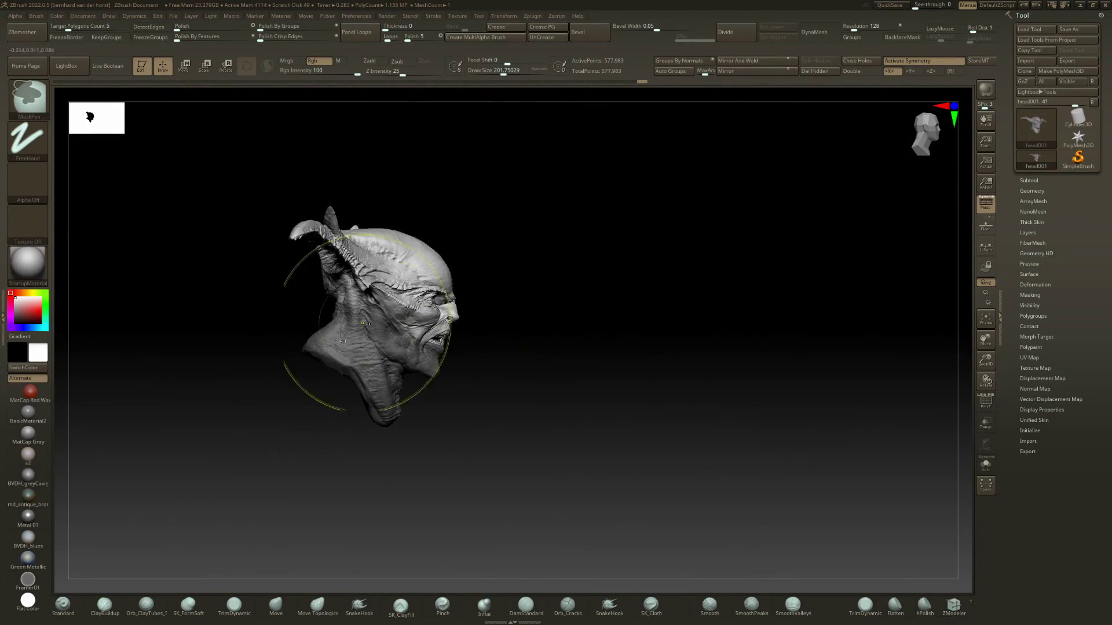
- Erase the mask from the back of the head and the neck, and soften the jaw mask's edge
left_click_drag(230, 405, 363, 159, "ctrl+alt")
left_click_drag(311, 464, 400, 388, "ctrl+alt")
left_click(357, 398, "ctrl")
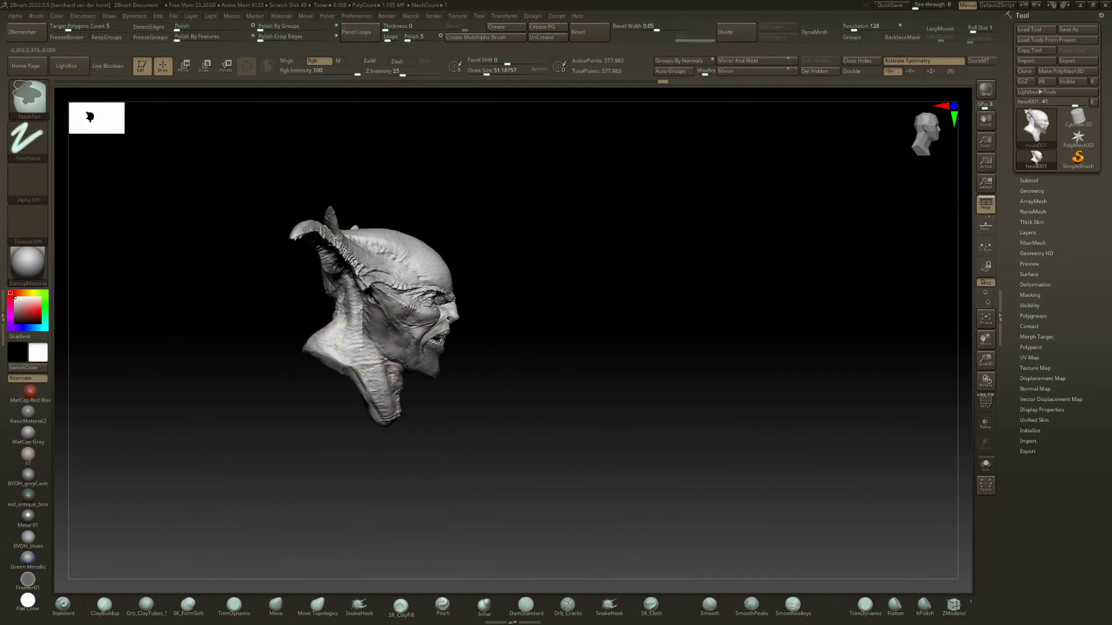
scroll(368, 334, "up", 5)
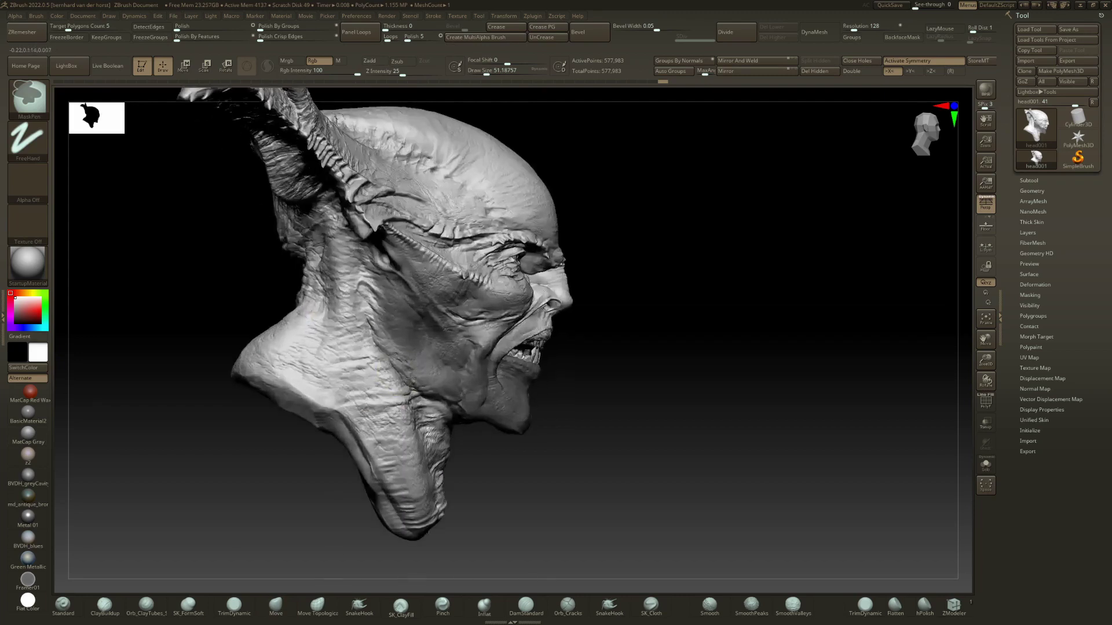
right_click_drag(376, 294, 386, 241)
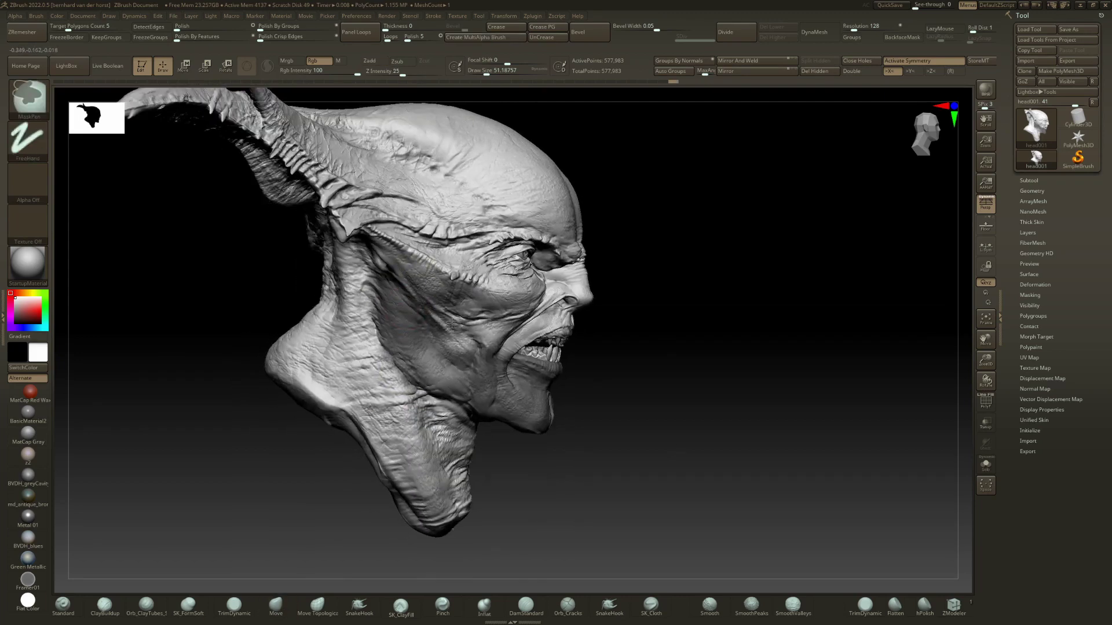
mouse_move(452, 323)
right_mouse_down()
mouse_move(395, 293)
mouse_move(397, 336)
mouse_move(438, 363)
right_mouse_up()
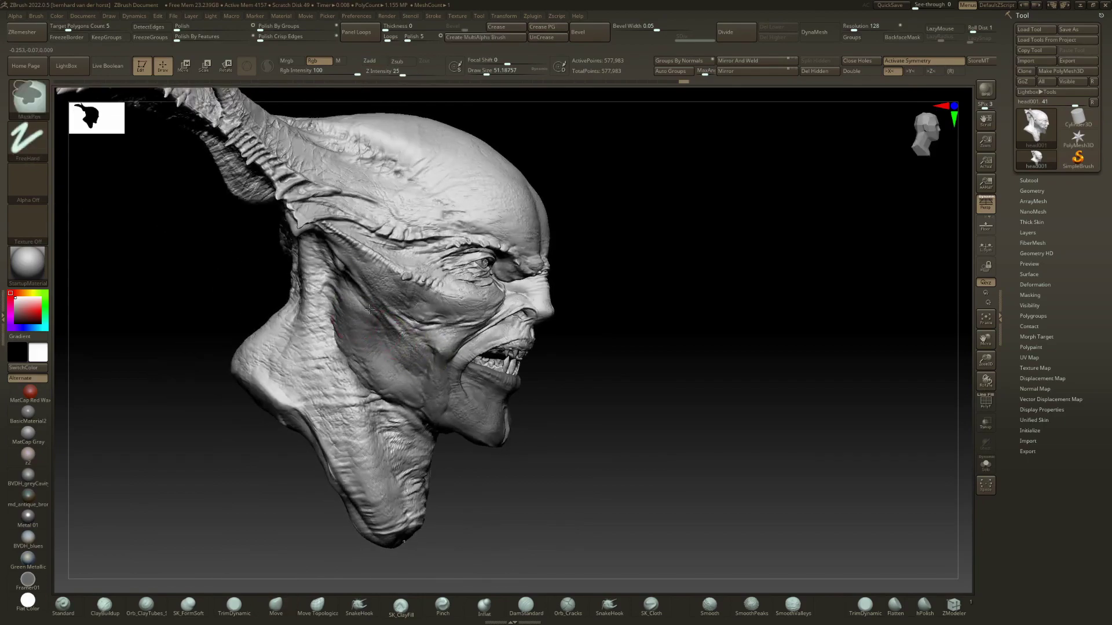
mouse_move(369, 310)
right_mouse_down()
mouse_move(318, 312)
mouse_move(405, 342)
mouse_move(495, 306)
mouse_move(510, 316)
mouse_move(414, 292)
mouse_move(407, 376)
right_mouse_up()
right_click(407, 382)
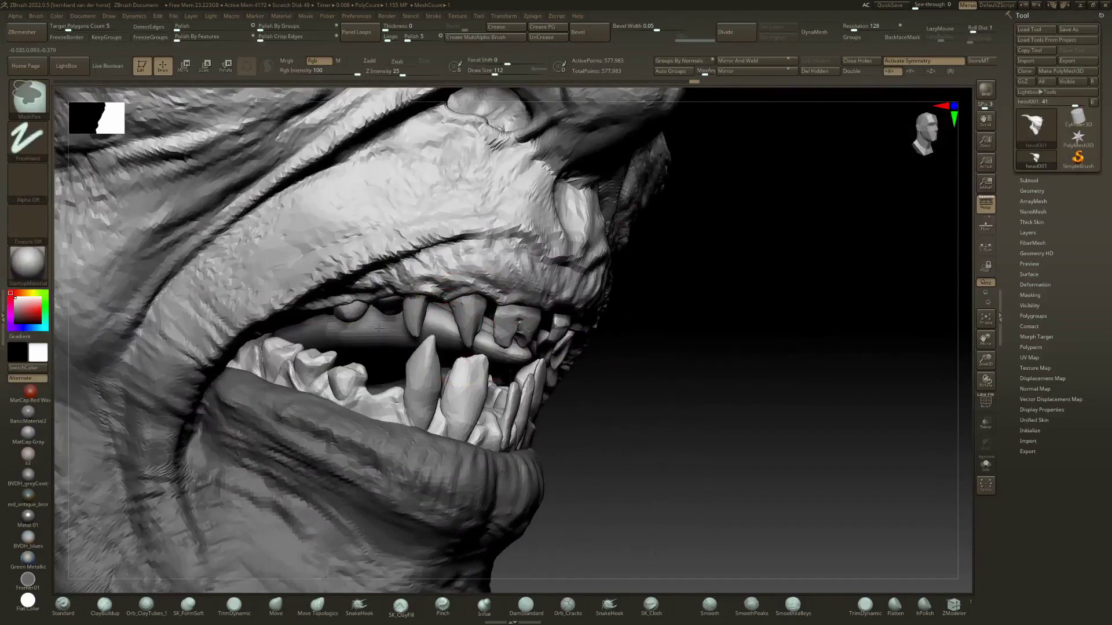
- Isolate the tongue, erase the mask from it, and show the whole head again
left_click(322, 334, "ctrl+shift")
right_click_drag(347, 348, 324, 370, "ctrl")
left_click_drag(252, 436, 543, 230, "ctrl+alt")
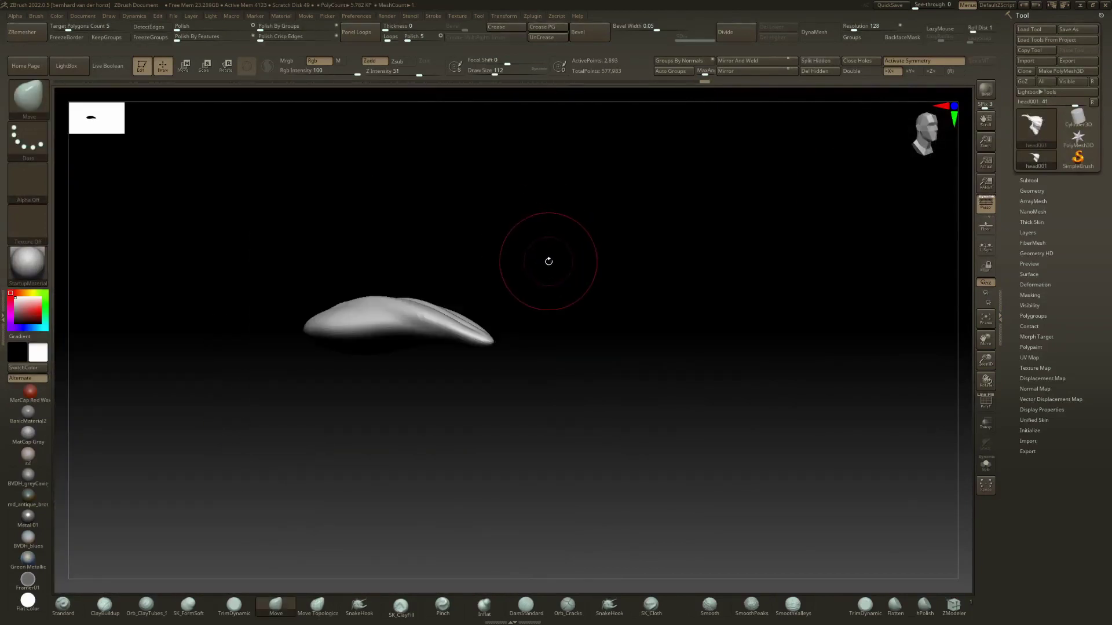
left_click(554, 267, "ctrl+shift")
right_click_drag(546, 273, 445, 332)
right_click_drag(430, 335, 503, 331)
right_click_drag(306, 299, 307, 300, "ctrl")
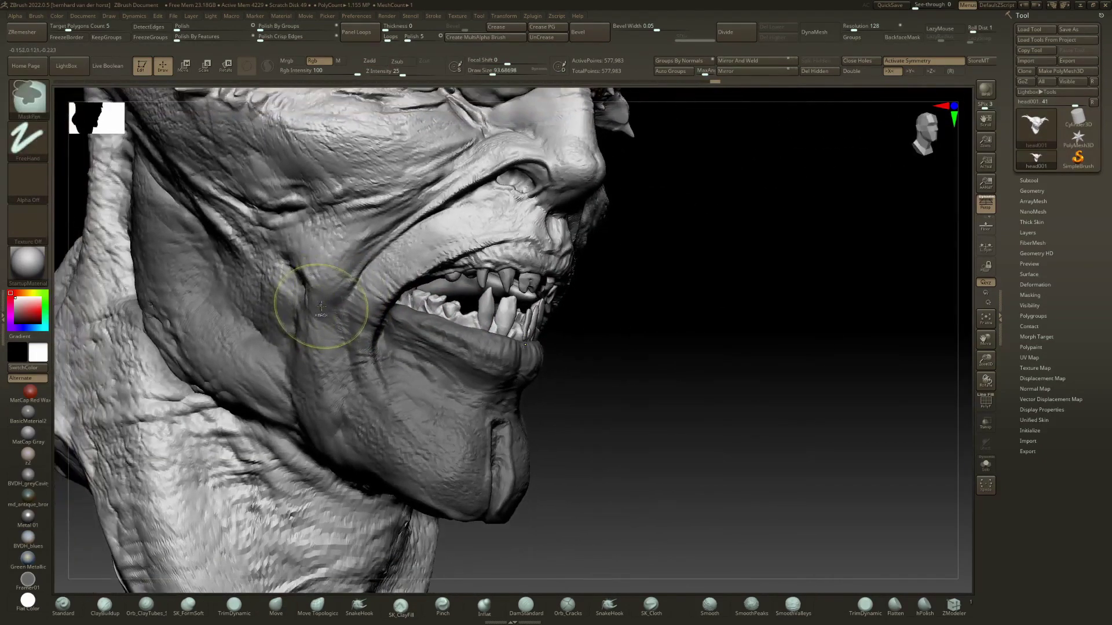
- Hide the lower teeth and tongue, and clean up the jaw mask around the open mouth and upper face
key("shift")
mouse_move(362, 251)
right_mouse_down()
mouse_move(463, 273)
mouse_move(494, 246)
right_mouse_up()
key("ctrl")
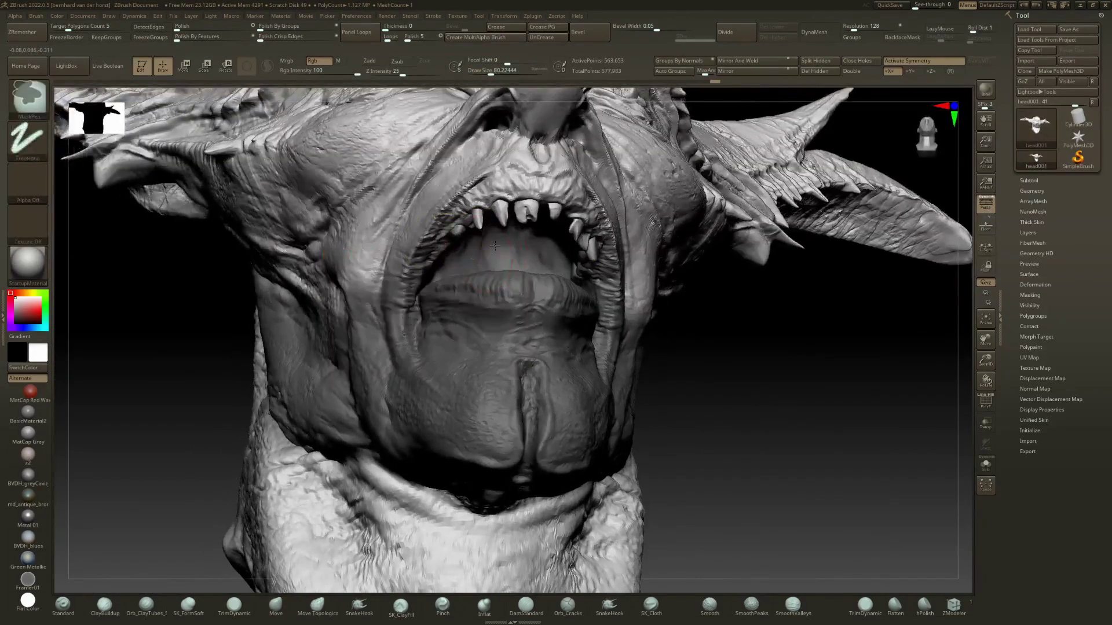
mouse_move(486, 186)
right_mouse_down()
mouse_move(480, 231)
mouse_move(449, 227)
right_mouse_up()
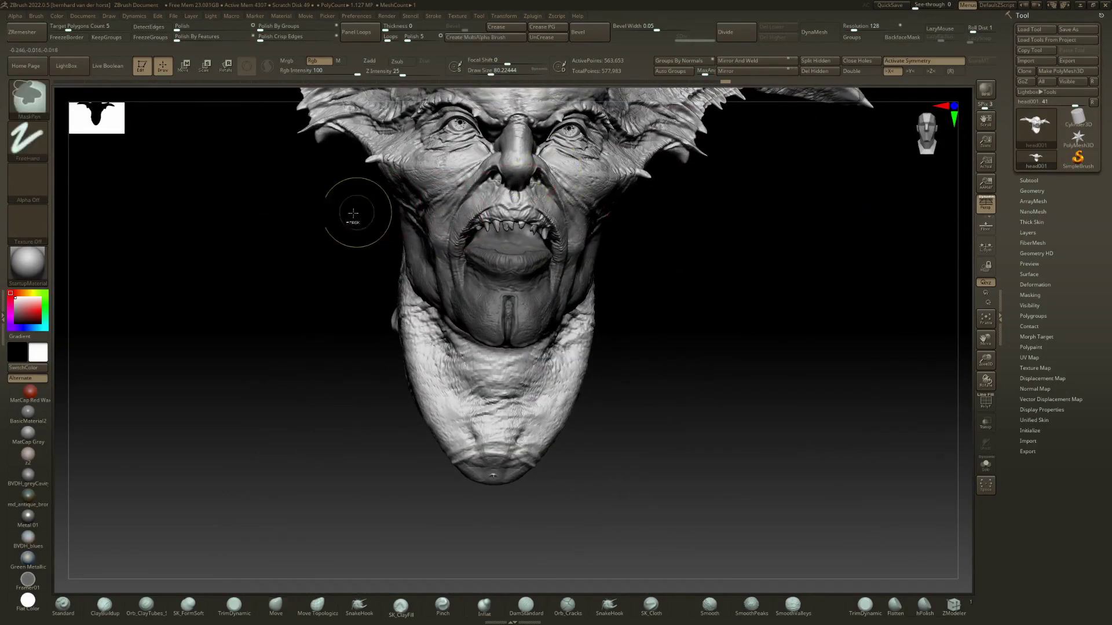
left_click_drag(325, 230, 712, 136, "ctrl+alt")
mouse_move(455, 234)
right_mouse_down()
mouse_move(480, 194)
mouse_move(443, 200)
right_mouse_up()
mouse_move(443, 200)
right_mouse_down("ctrl")
mouse_move(460, 249)
mouse_move(449, 255)
right_mouse_up("ctrl")
mouse_move(370, 289)
right_mouse_down()
mouse_move(443, 296)
mouse_move(382, 287)
mouse_move(396, 281)
right_mouse_up()
right_click_drag(506, 271, 457, 352)
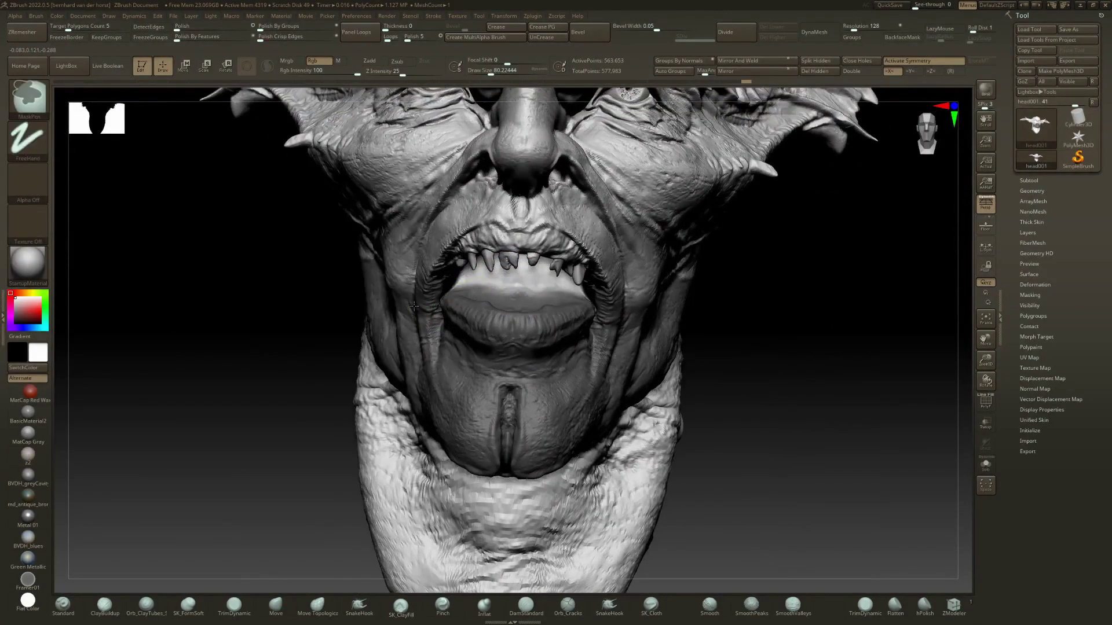
- Refine and soften the jaw mask along the cheek and jawline, and turn the polygroup display back on
mouse_move(463, 302)
right_mouse_down()
mouse_move(350, 297)
mouse_move(336, 255)
mouse_move(313, 287)
mouse_move(230, 282)
mouse_move(271, 338)
right_mouse_up()
left_click(256, 281, "ctrl")
right_click_drag(395, 407, 417, 342)
left_click_drag(379, 350, 369, 336, "shift")
right_click_drag(369, 336, 243, 316)
mouse_move(315, 275)
right_mouse_down()
mouse_move(425, 275)
mouse_move(338, 257)
right_mouse_up()
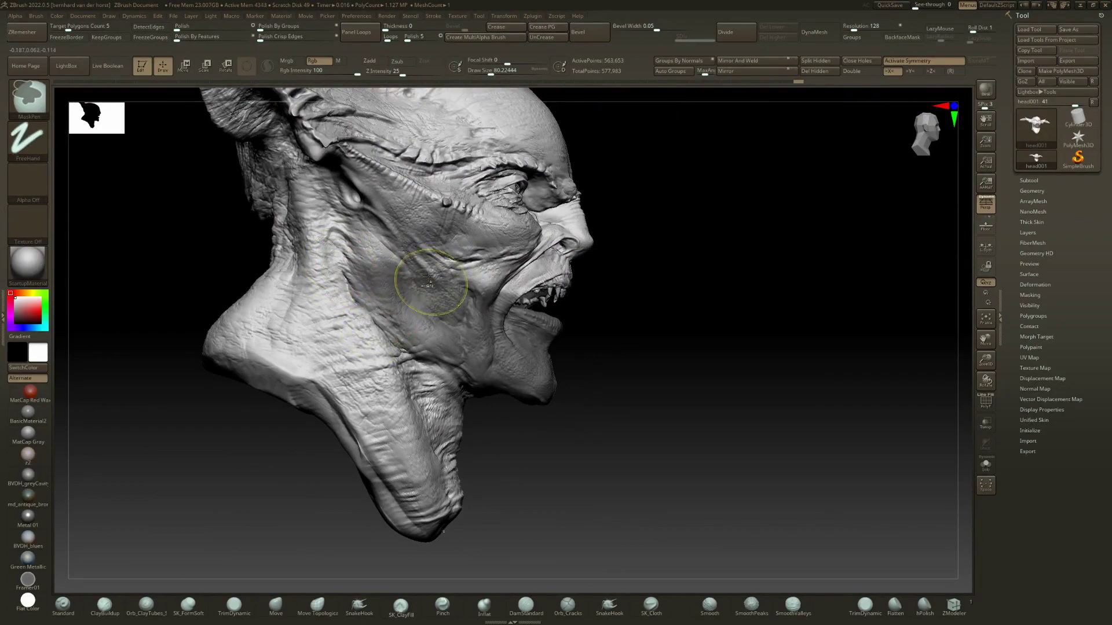
right_click_drag(427, 282, 523, 286)
key("shift+f")
- Try converting the masked lower jaw into its own polygroup, undoing each attempt
key("ctrl+w")
key("ctrl+z")
right_click_drag(371, 457, 407, 376, "alt")
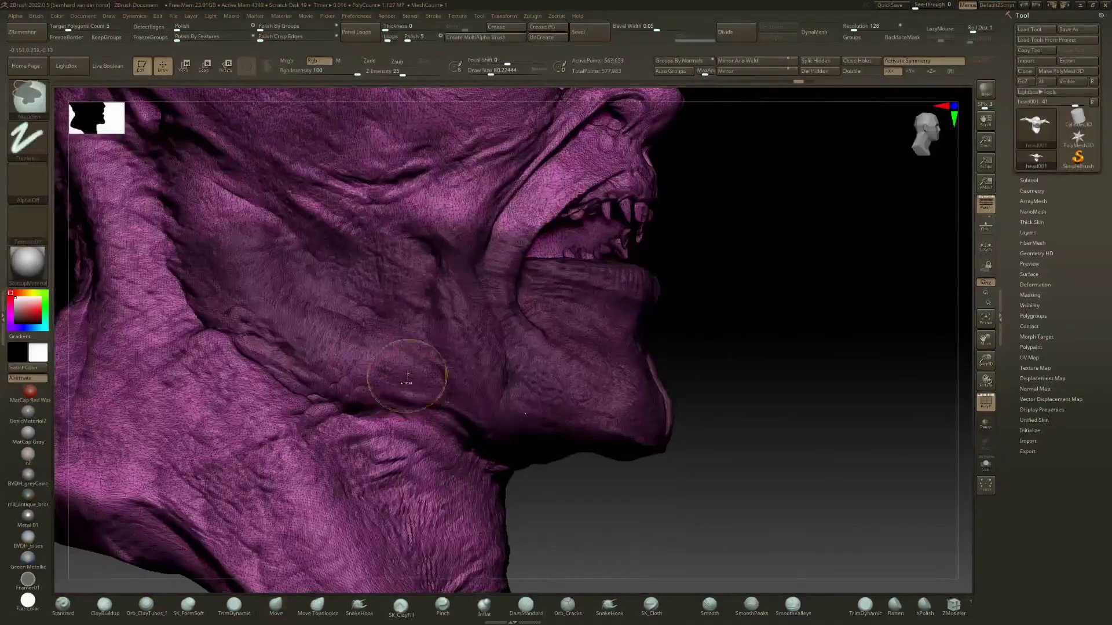
key("ctrl+w")
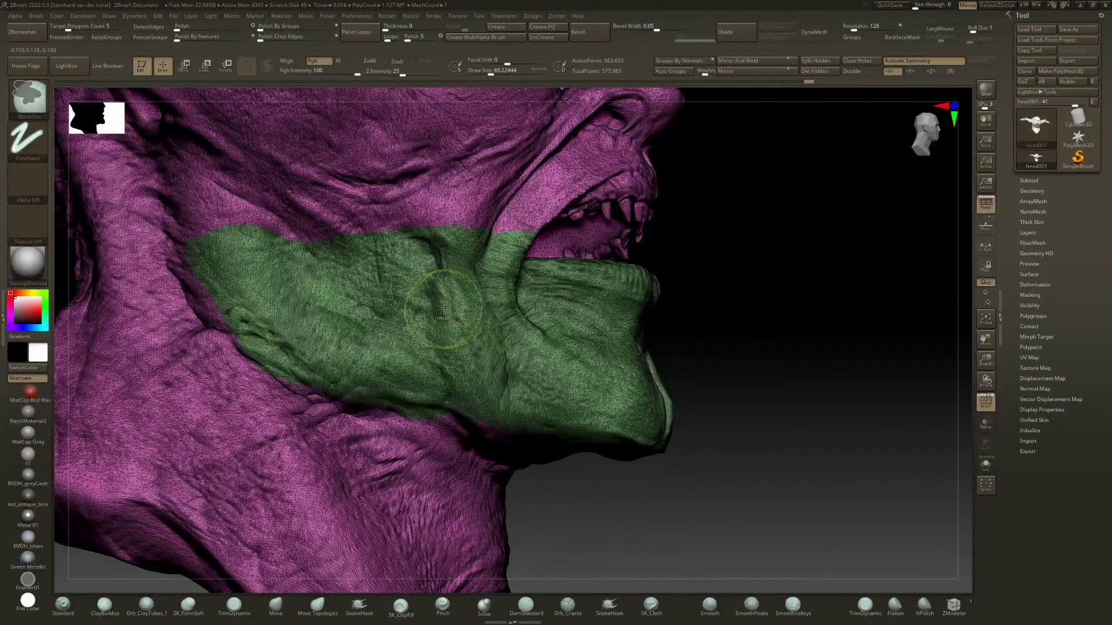
mouse_move(524, 371)
right_mouse_down()
mouse_move(481, 342)
mouse_move(386, 360)
mouse_move(430, 350)
mouse_move(408, 388)
mouse_move(376, 389)
mouse_move(394, 355)
mouse_move(398, 377)
right_mouse_up()
key("ctrl+z")
key("ctrl+w")
left_click_drag(397, 375, 397, 370)
key("ctrl+z")
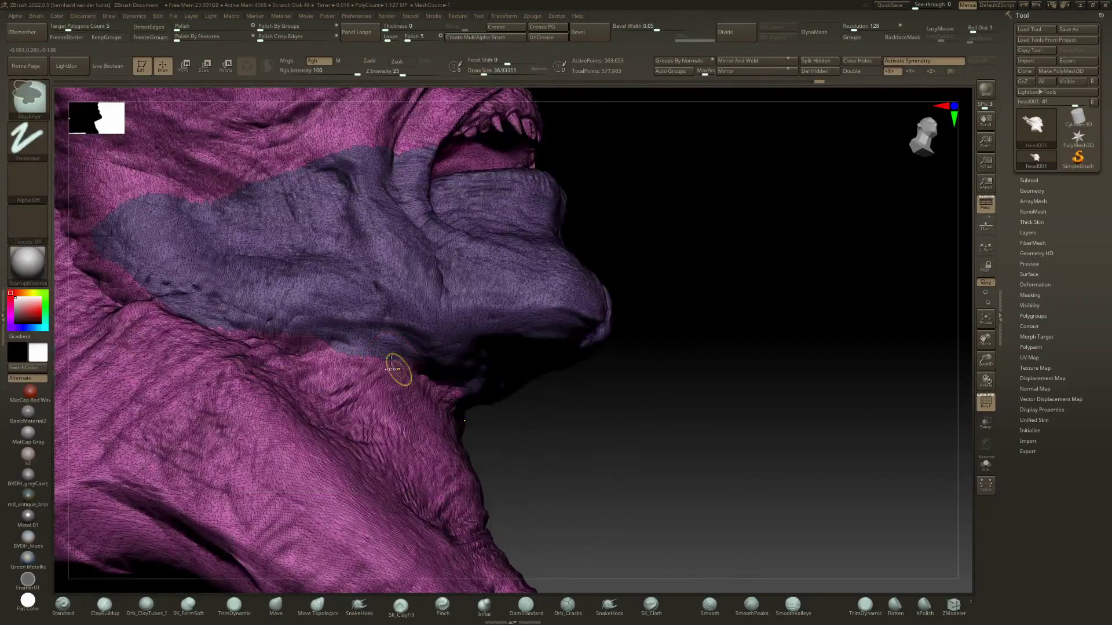
key("ctrl+z")
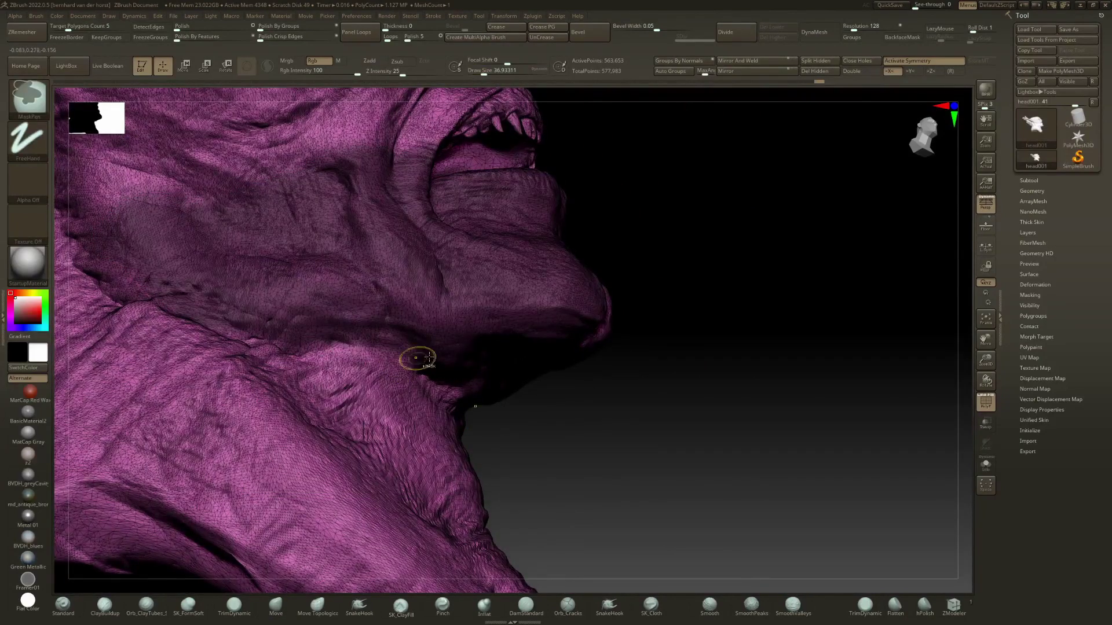
- Convert the masked lower jaw into its own polygroup and bring back the hidden mouth parts
key("ctrl+w")
right_click_drag(484, 325, 482, 293, "ctrl")
mouse_move(718, 333)
right_mouse_down()
mouse_move(438, 341)
mouse_move(591, 292)
mouse_move(612, 334)
right_mouse_up()
mouse_move(689, 257)
right_mouse_down()
mouse_move(602, 241)
mouse_move(576, 310)
mouse_move(581, 350)
mouse_move(489, 325)
mouse_move(550, 307)
mouse_move(602, 324)
mouse_move(615, 347)
right_mouse_up()
- Isolate the tongue, assign it a new polygroup, and show the whole head again
left_click(576, 371, "ctrl+shift")
key("ctrl+w")
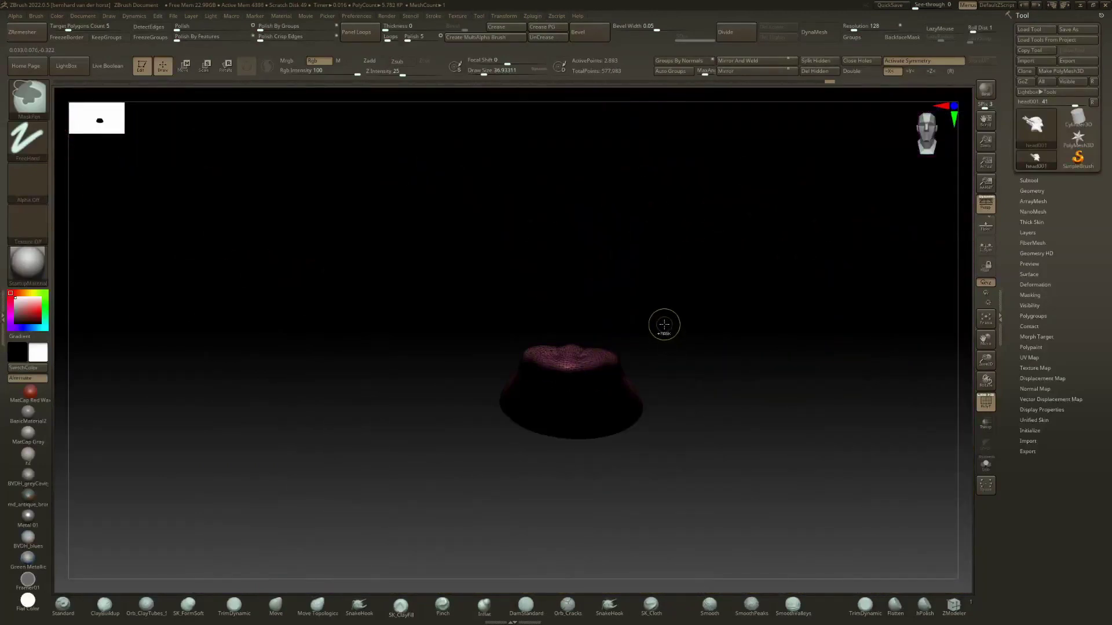
left_click(334, 377, "ctrl+shift")
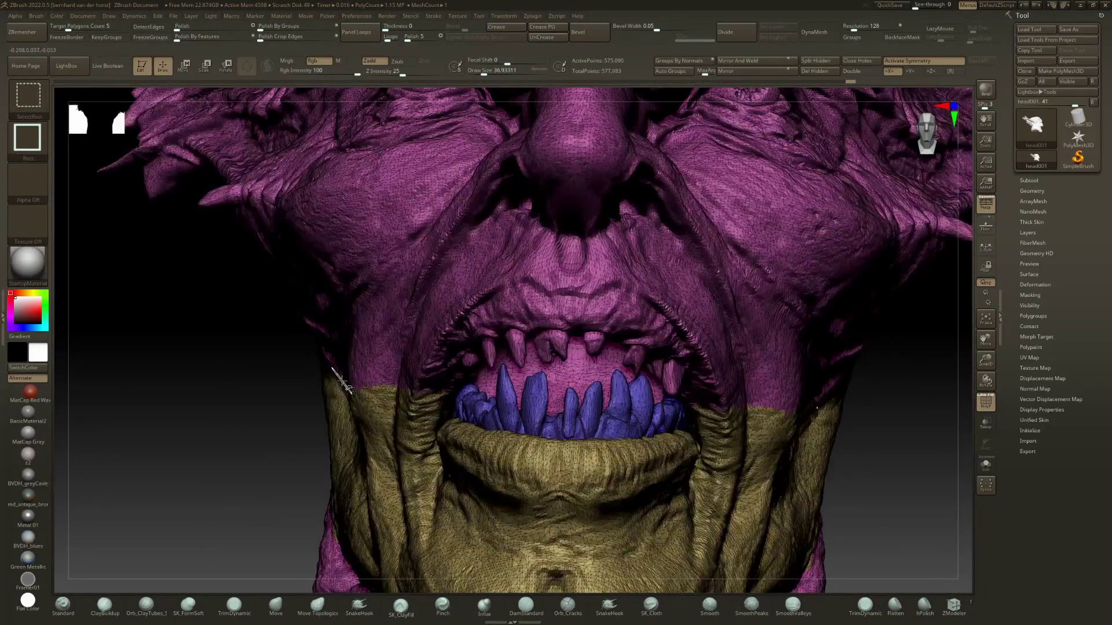
left_click(267, 412, "ctrl+shift")
left_click(271, 411, "ctrl+shift")
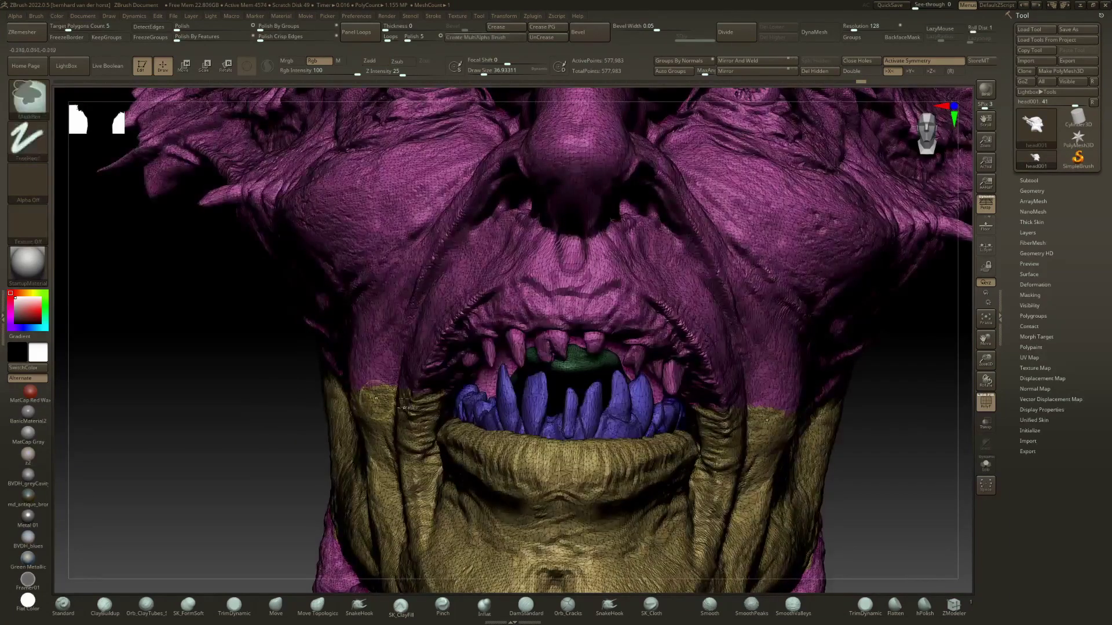
- Choose the Move brush and isolate the lower teeth together with the lower jaw polygroup
mouse_move(278, 410)
right_mouse_down("ctrl")
mouse_move(324, 365)
mouse_move(455, 373)
mouse_move(461, 301)
mouse_move(459, 330)
right_mouse_up("ctrl")
key("b")
key("m")
key("v")
left_click(463, 328, "ctrl+shift")
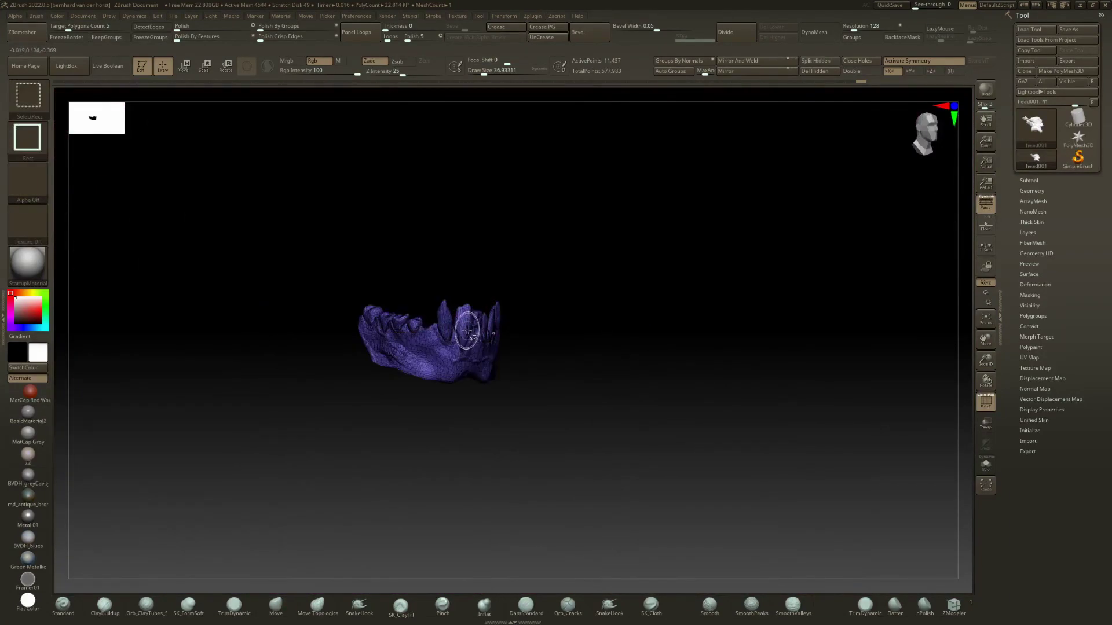
left_click(469, 333, "ctrl+shift")
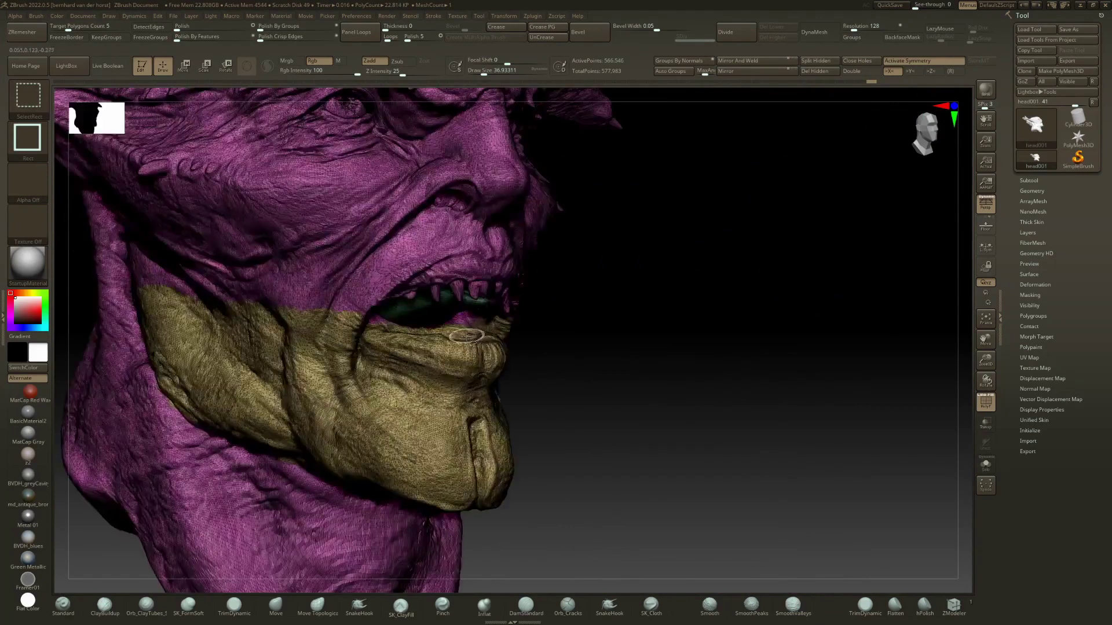
left_click(445, 383, "ctrl+alt+shift")
left_click_drag(636, 299, 734, 384, "ctrl+shift")
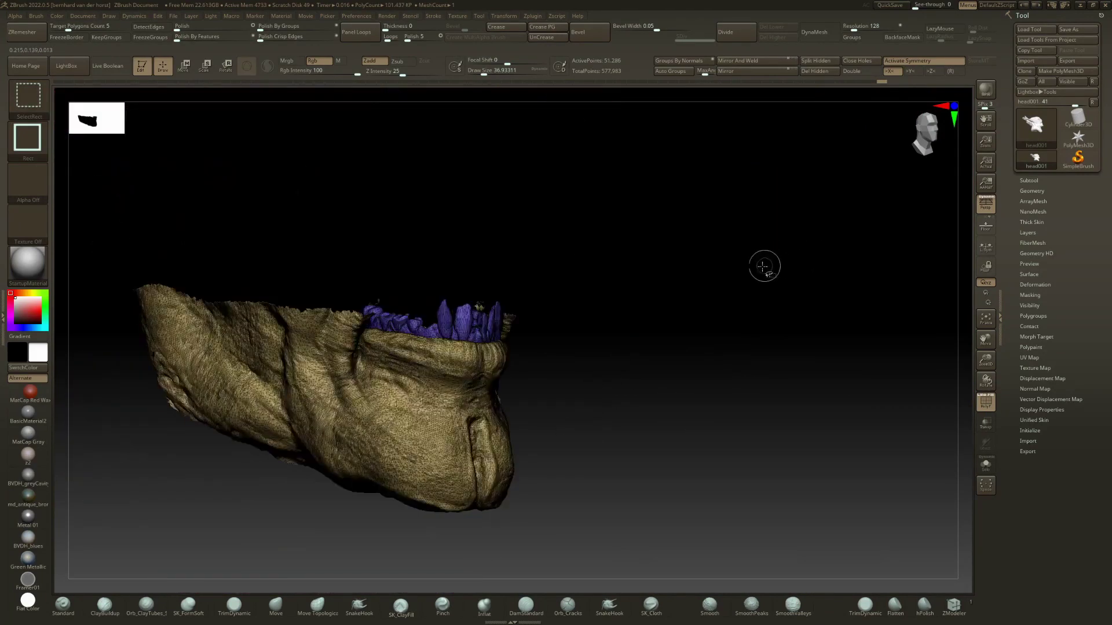
- Merge the isolated lower teeth and jaw into one polygroup and unhide the rest of the head
key("ctrl+w")
mouse_move(669, 304)
right_mouse_down("ctrl")
mouse_move(403, 316)
mouse_move(443, 342)
right_mouse_up("ctrl")
left_click(601, 326, "ctrl+shift")
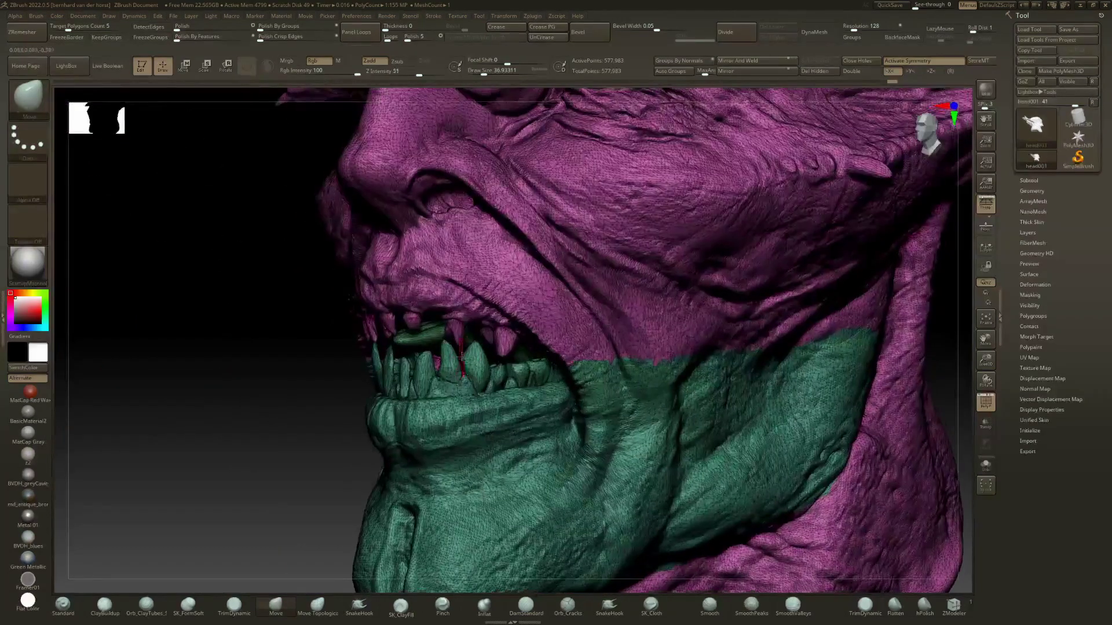
- Isolate the tongue and regroup it in a colour distinct from the jaw, then unhide the full head
left_click(426, 340, "ctrl+shift")
key("ctrl+w")
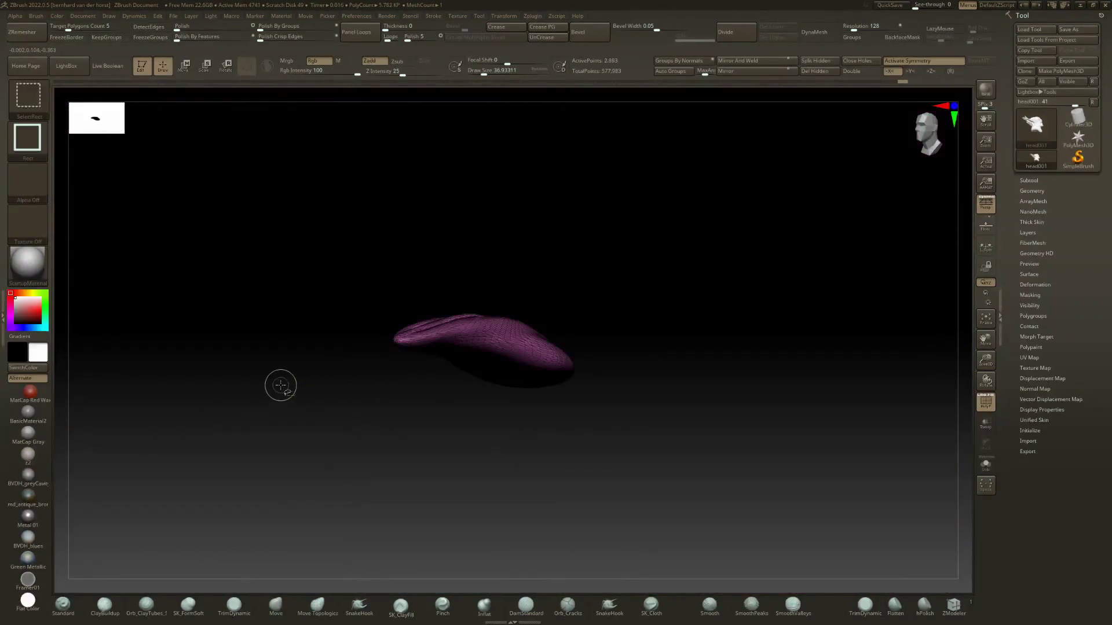
key("ctrl+w")
left_click(267, 387, "ctrl+shift")
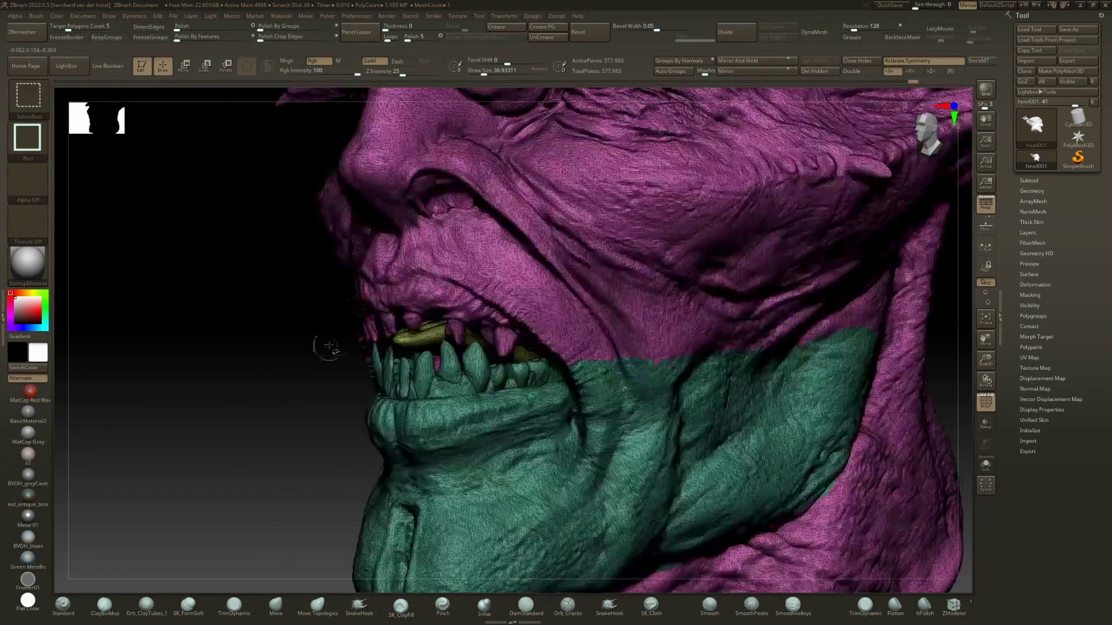
right_click_drag(327, 348, 466, 318)
right_click_drag(374, 303, 353, 254, "ctrl")
right_click_drag(539, 272, 380, 298)
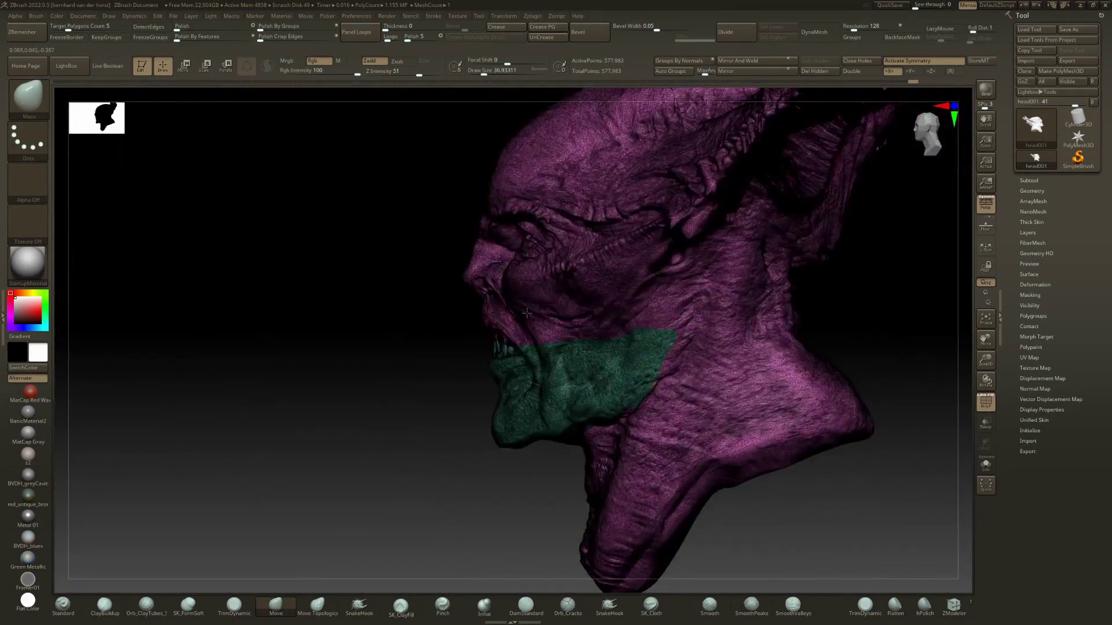
- Hide the polygroup colouring and mask the whole head except the lower jaw polygroup with its lower teeth
right_click_drag(440, 316, 528, 320)
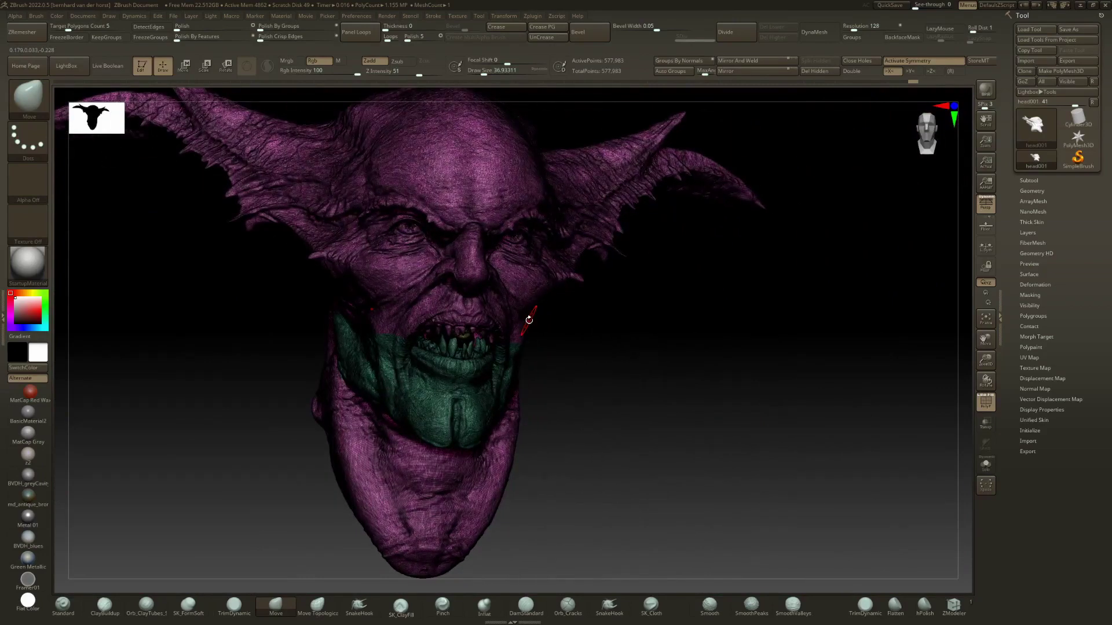
right_click_drag(550, 344, 619, 347)
right_click_drag(475, 344, 541, 337, "alt")
key("shift+f")
key("w")
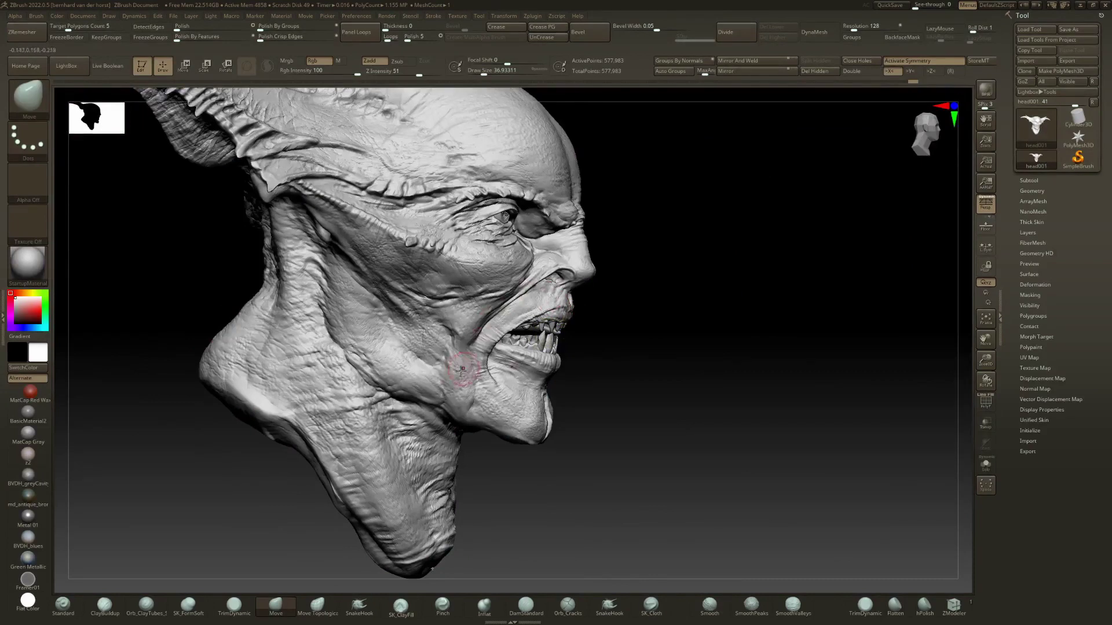
left_click_drag(429, 371, 507, 488, "ctrl")
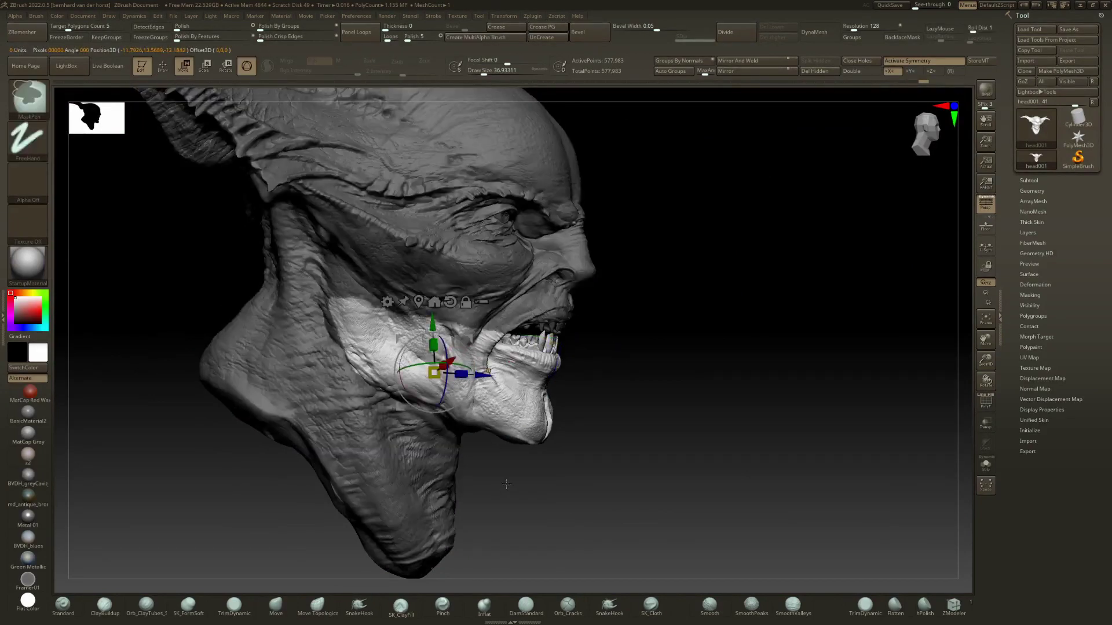
- Place the gizmo pivot at the jaw hinge, at the rear upper end of the unmasked jaw
right_click_drag(476, 280, 501, 277)
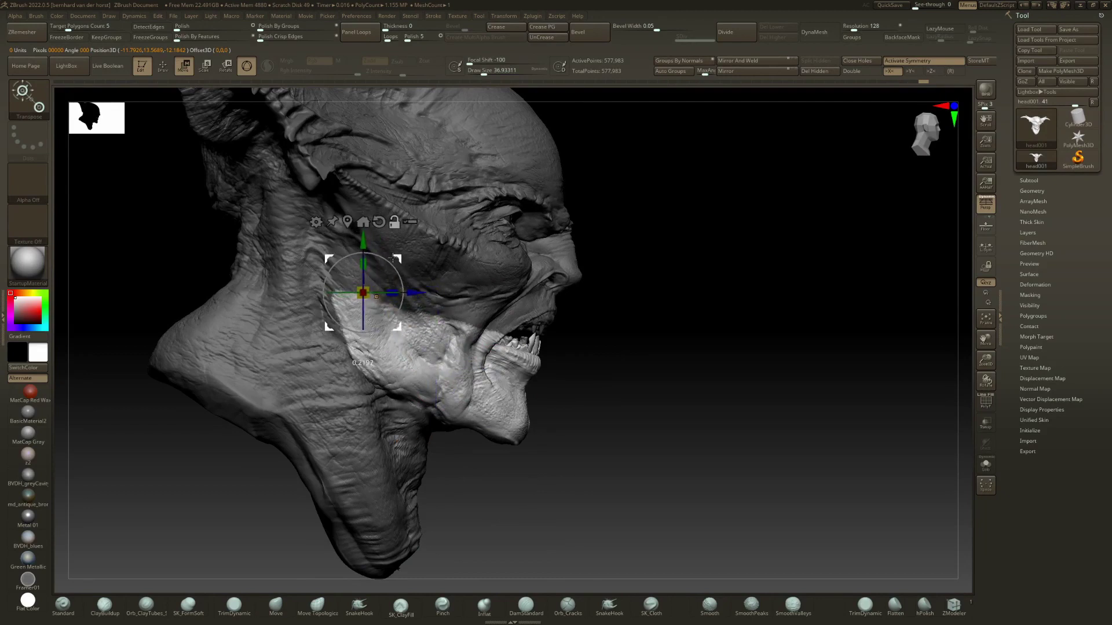
left_click_drag(385, 258, 402, 228, "alt")
key("ctrl+z")
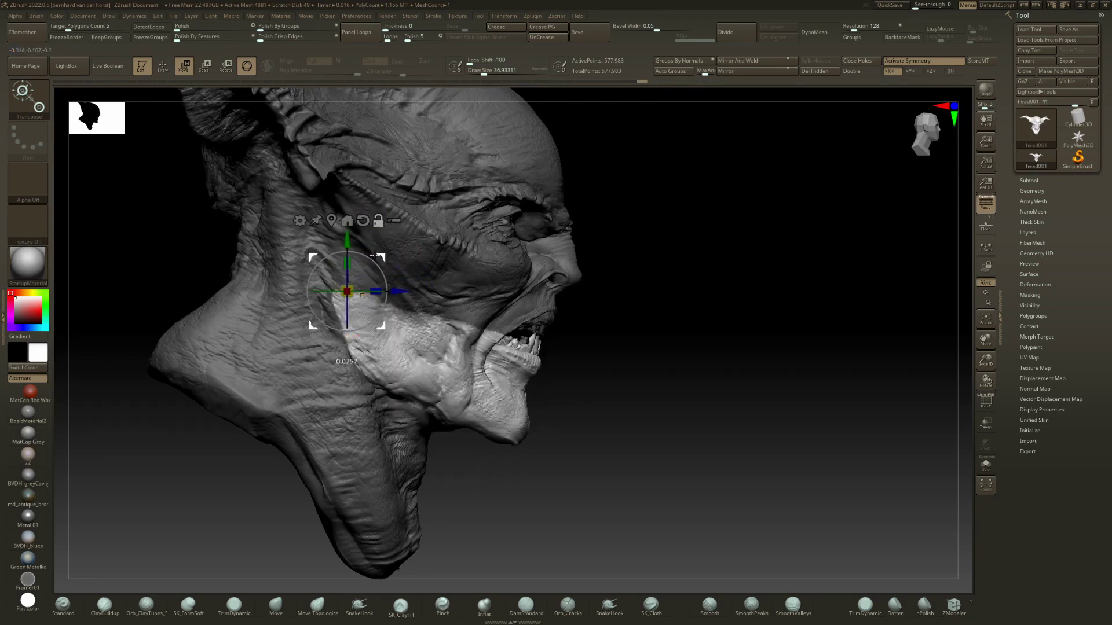
- Try rotating the sharply masked lower jaw open around the hinge pivot, and undo it
mouse_move(361, 259)
left_mouse_down()
mouse_move(377, 279)
mouse_move(422, 244)
mouse_move(428, 267)
mouse_move(419, 241)
mouse_move(430, 270)
mouse_move(426, 258)
left_mouse_up()
key("ctrl+z")
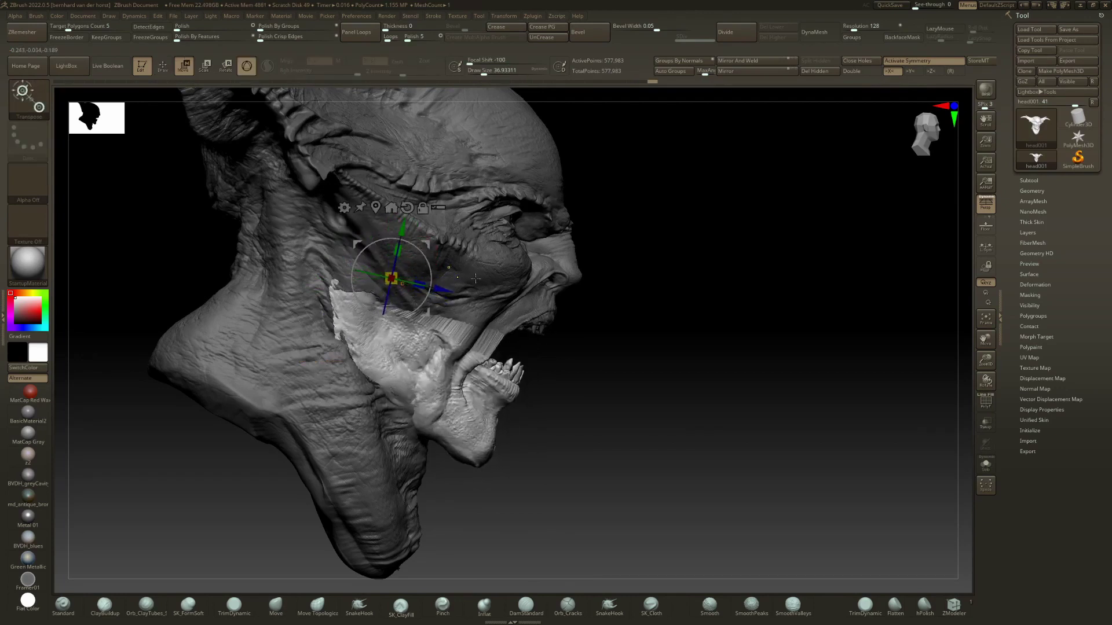
key("ctrl+z")
- Soften the border of the mask around the lower jaw so it falls off gradually into the cheek and neck
key("q")
mouse_move(473, 274)
right_mouse_down()
mouse_move(463, 262)
mouse_move(482, 282)
right_mouse_up()
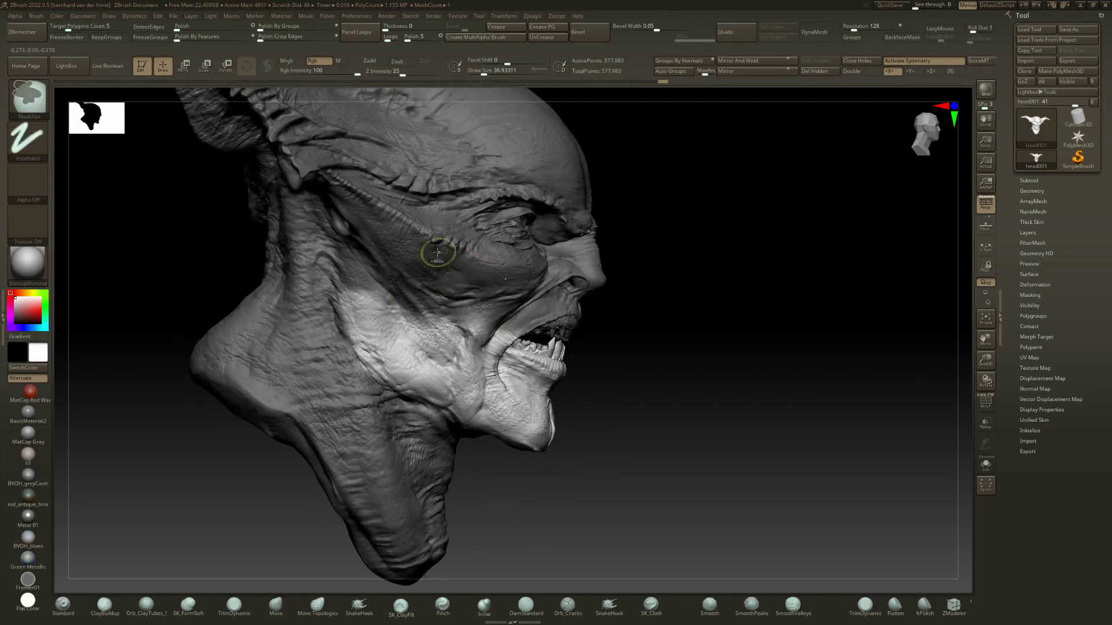
right_click_drag(539, 272, 370, 260)
mouse_move(451, 255)
right_mouse_down("ctrl")
mouse_move(515, 308)
mouse_move(480, 290)
mouse_move(550, 319)
mouse_move(498, 359)
mouse_move(400, 310)
right_mouse_up("ctrl")
- Try opening the jaw with the softened mask using the gizmo, undoing each attempt
key("w")
left_click_drag(320, 270, 345, 278)
key("ctrl+z")
key("q")
mouse_move(363, 291)
right_mouse_down("ctrl")
mouse_move(358, 277)
mouse_move(346, 283)
right_mouse_up("ctrl")
key("w")
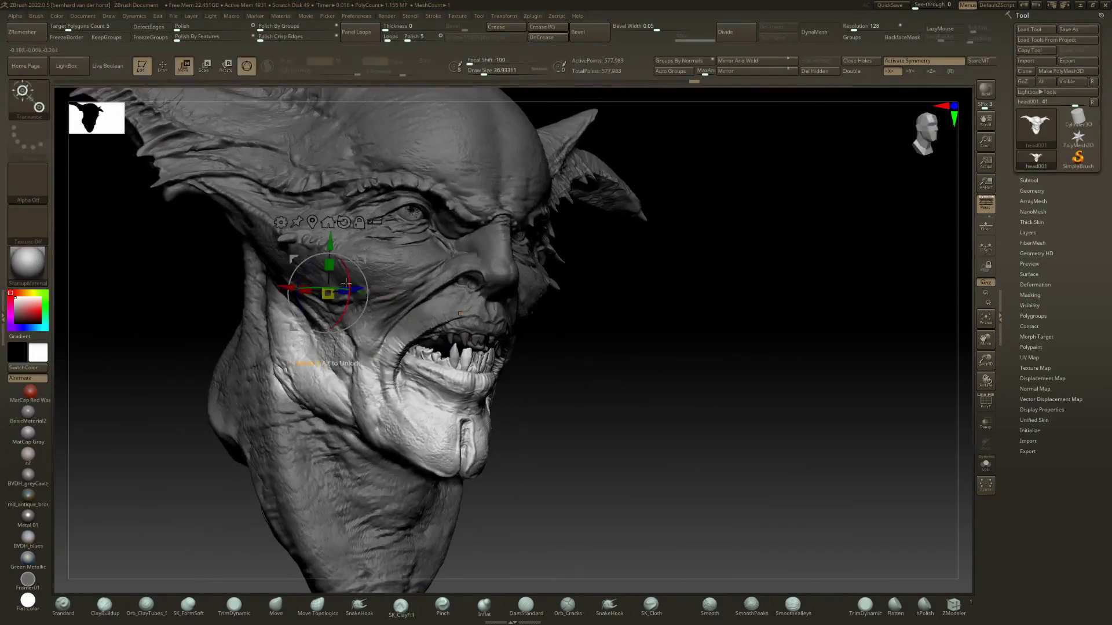
left_click_drag(349, 276, 355, 301)
key("ctrl+z")
mouse_move(395, 295)
right_mouse_down()
mouse_move(426, 297)
mouse_move(415, 294)
right_mouse_up()
right_click_drag(415, 294, 330, 249, "ctrl")
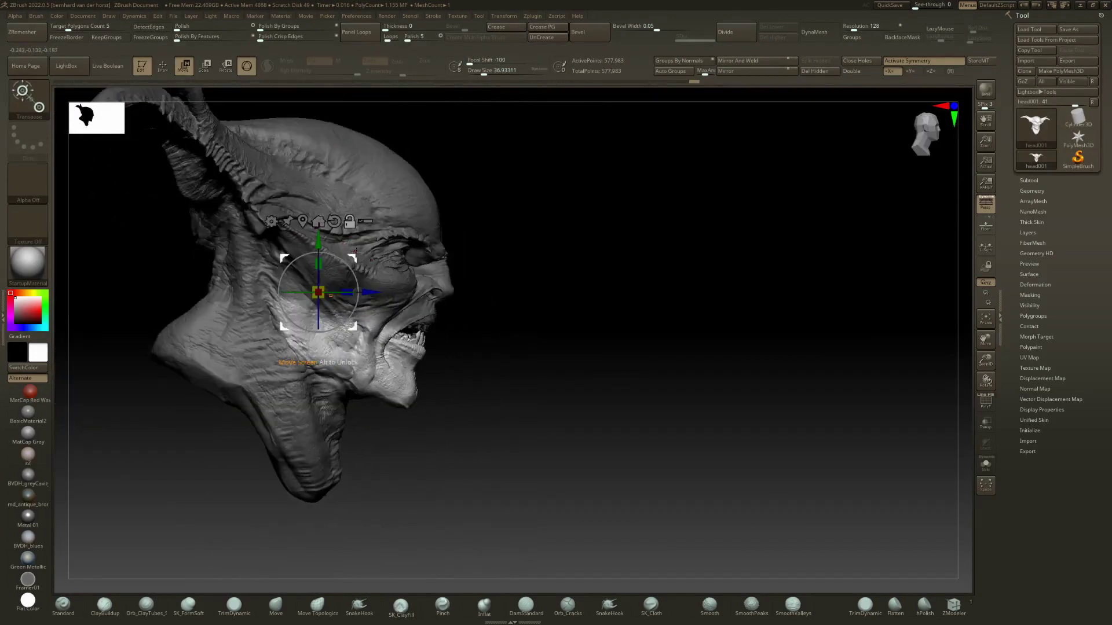
left_click_drag(357, 287, 354, 312)
key("ctrl+z")
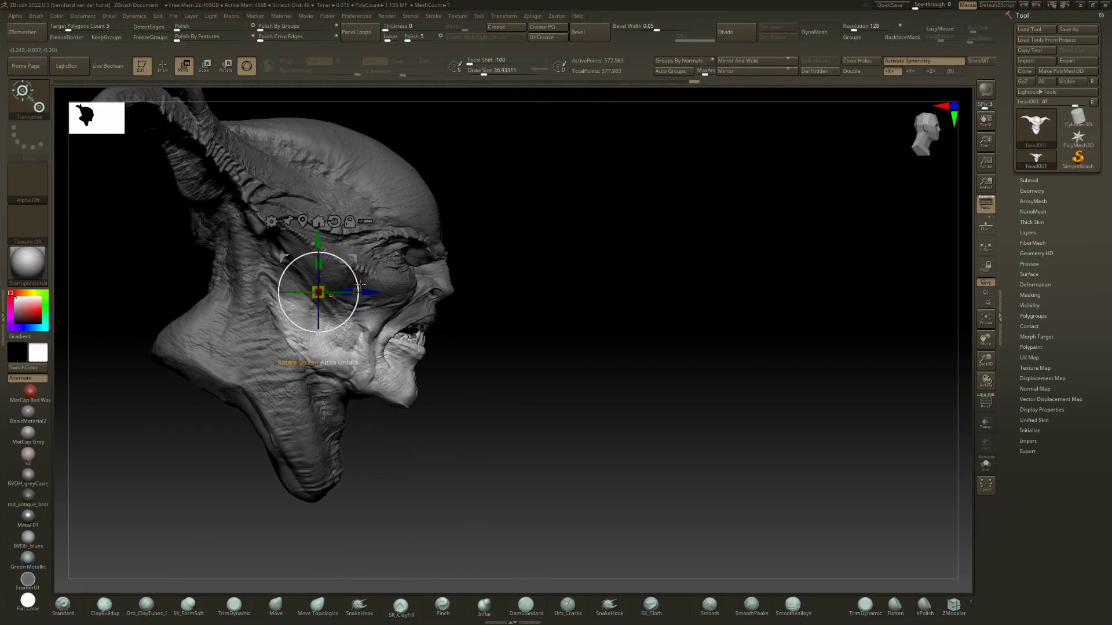
- Return to Draw mode and add a new layer to the masked head
key("q")
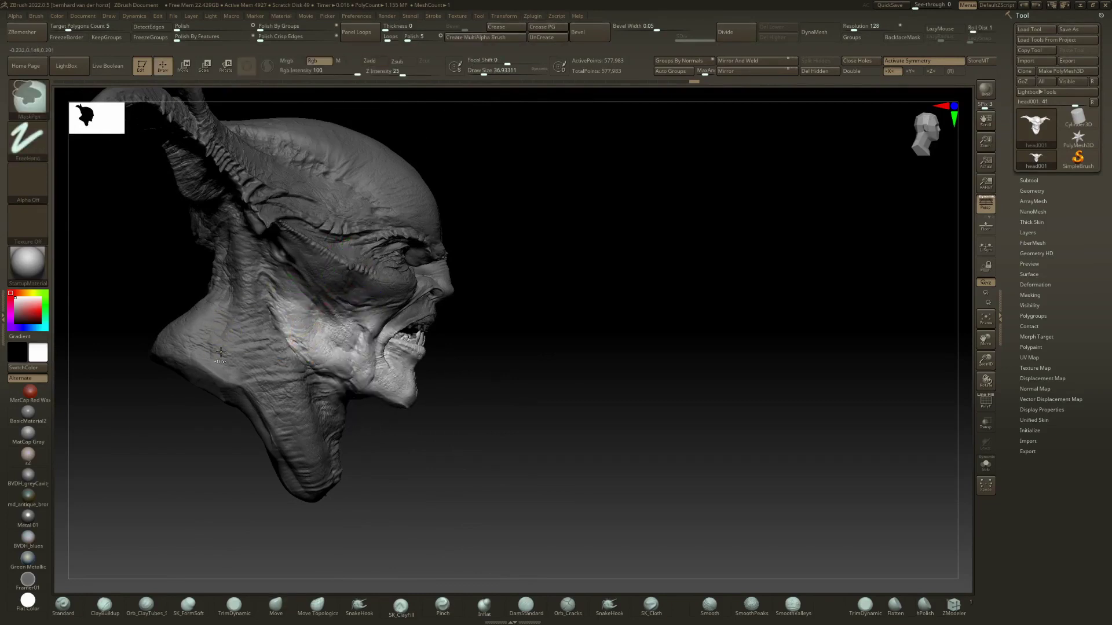
key("ctrl")
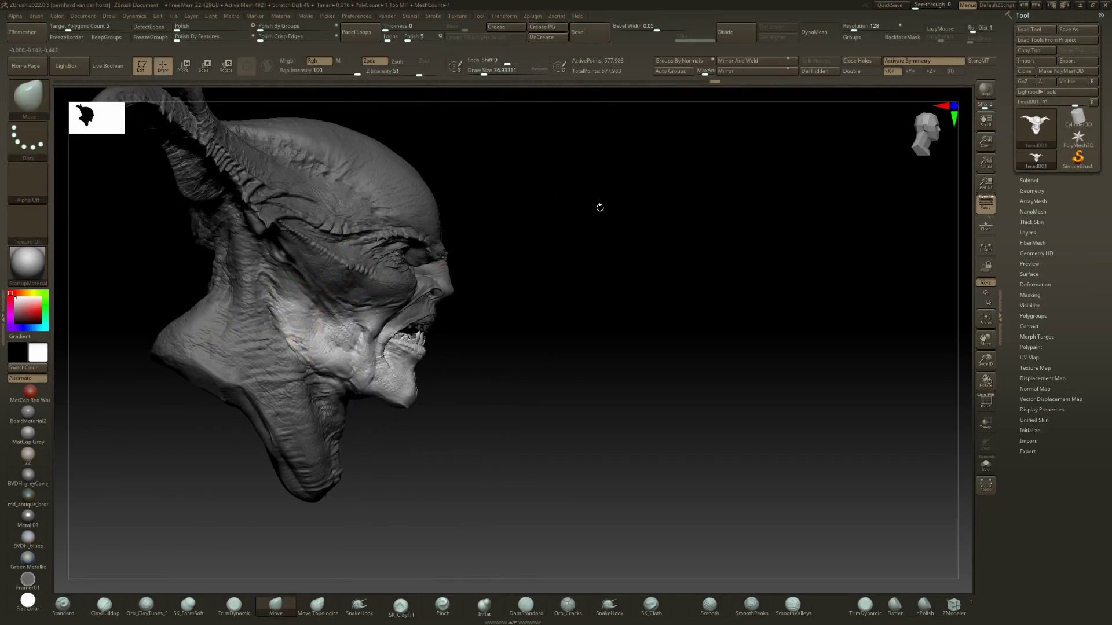
left_click(1027, 233)
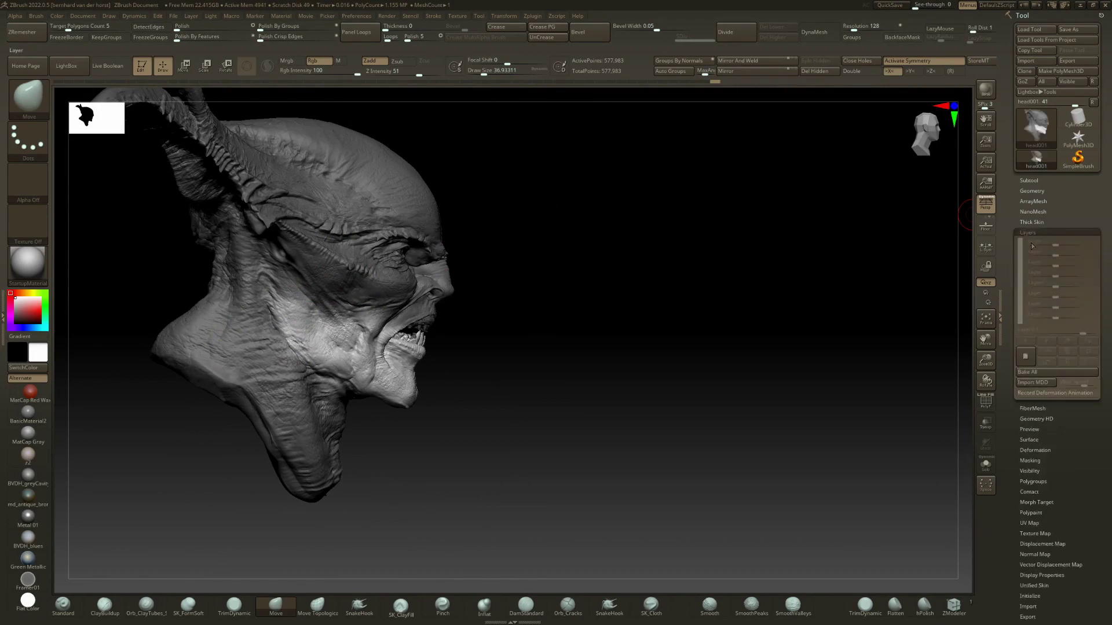
left_click_drag(680, 377, 472, 348)
left_click_drag(533, 348, 698, 346, "alt")
mouse_move(500, 334)
left_mouse_down()
mouse_move(689, 325)
mouse_move(620, 280)
mouse_move(613, 288)
left_mouse_up()
left_click(1021, 360)
- Rotate the unmasked lower jaw wide open around the hinge pivot on the new layer, undoing unsuitable rotations
key("w")
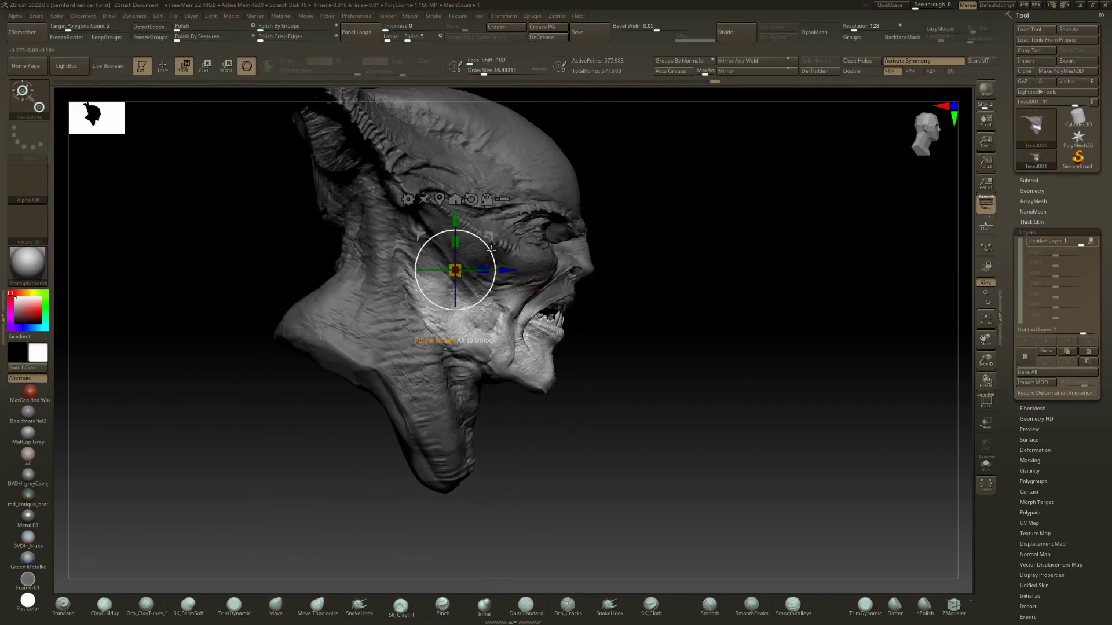
left_click_drag(475, 236, 483, 254)
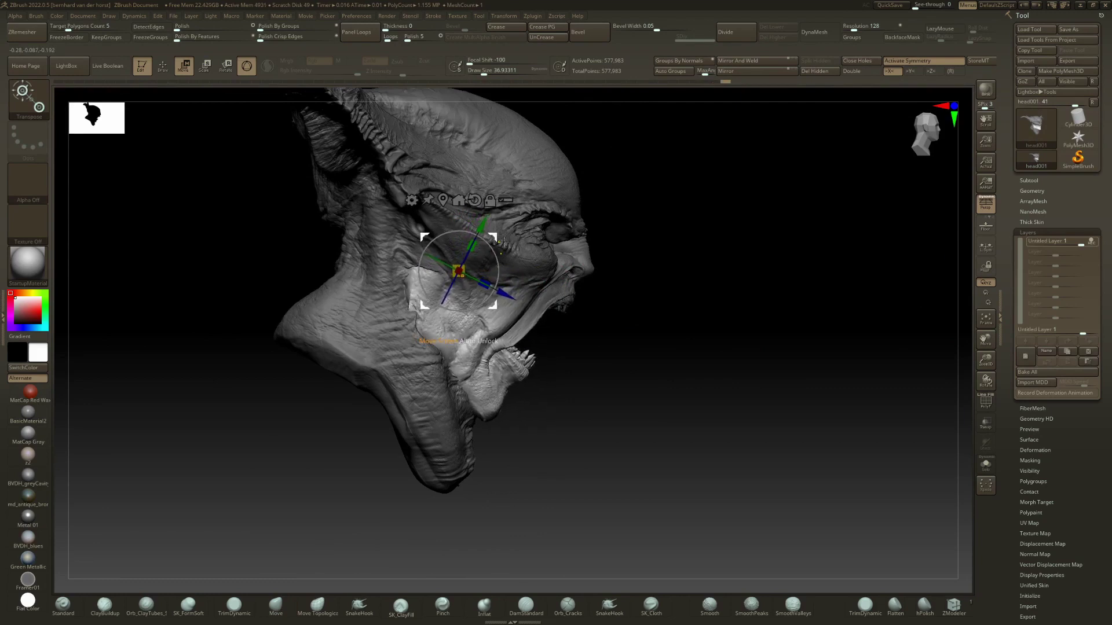
key("ctrl+z")
key("ctrl+z")
key("ctrl+z")
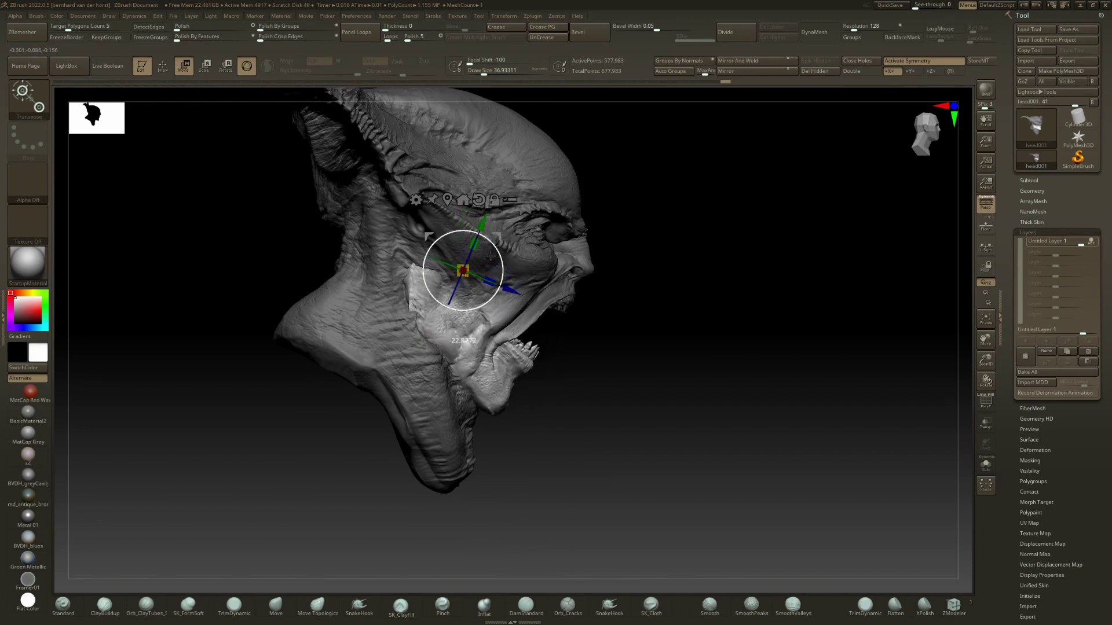
- Return to Draw mode and clear the mask from the open-mouthed head
mouse_move(483, 258)
right_mouse_down()
mouse_move(420, 270)
mouse_move(432, 270)
right_mouse_up()
key("q")
mouse_move(587, 303)
right_mouse_down("alt")
mouse_move(498, 253)
mouse_move(542, 258)
right_mouse_up("alt")
left_click_drag(628, 326, 878, 167, "ctrl")
mouse_move(375, 304)
right_mouse_down("ctrl")
mouse_move(409, 354)
mouse_move(430, 347)
right_mouse_up("ctrl")
right_click_drag(430, 347, 387, 414, "alt")
- Choose the Move brush and set its draw size to about 33 for work at the corner of the mouth
right_click(159, 208)
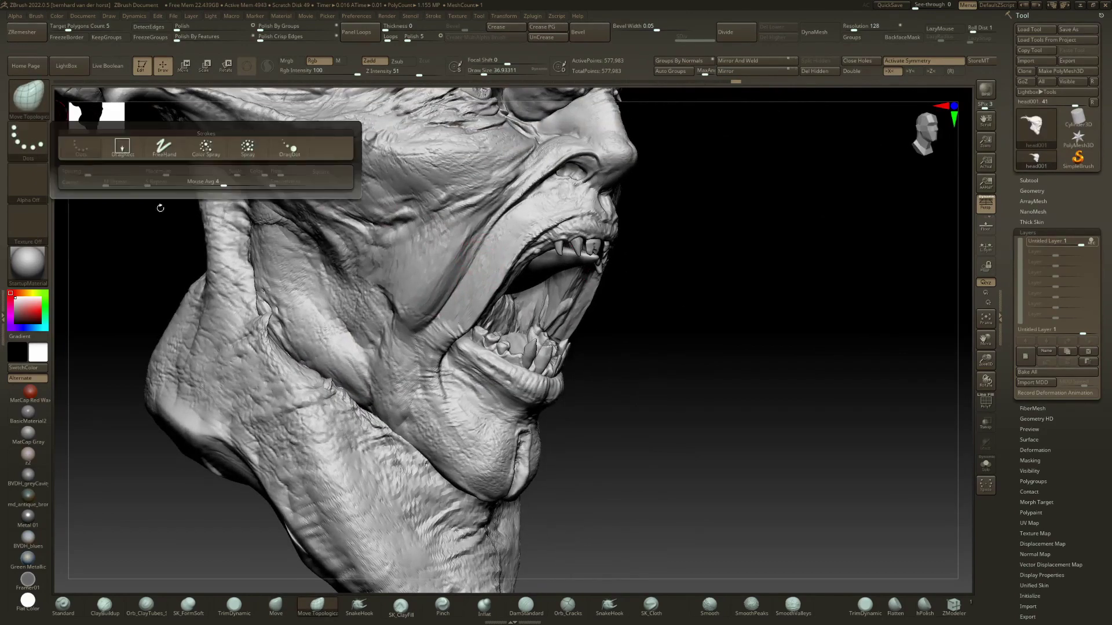
right_click_drag(159, 208, 196, 211)
key("b")
key("m")
key("v")
key("s")
mouse_move(467, 299)
right_mouse_down()
mouse_move(495, 303)
mouse_move(486, 297)
right_mouse_up()
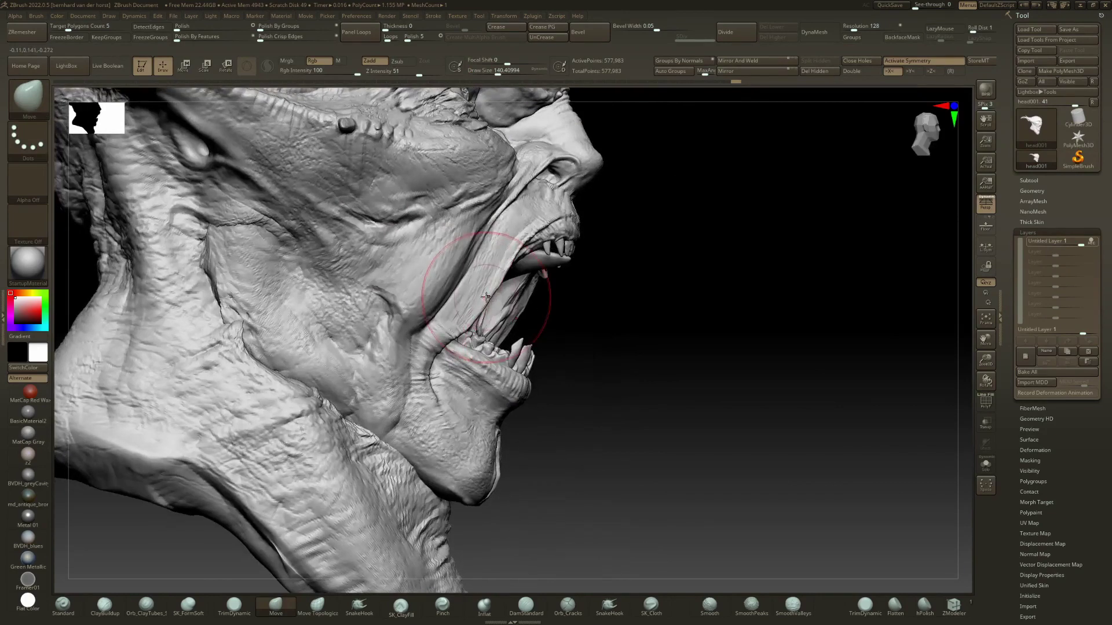
key("space")
left_click(444, 328)
right_click_drag(502, 316, 481, 302)
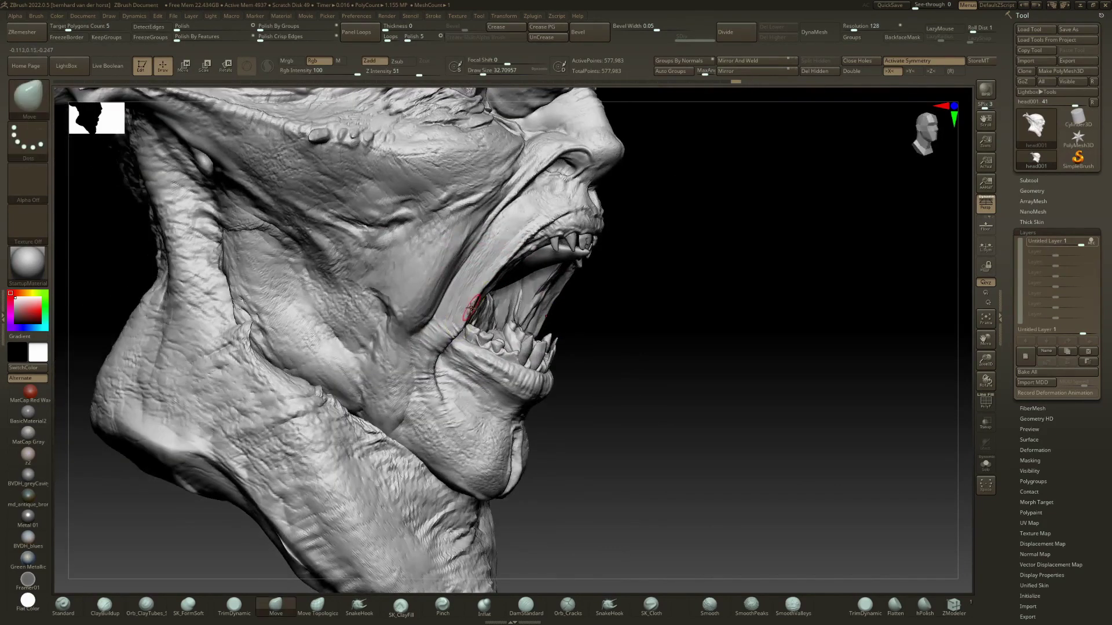
- Choose the Move Topological brush with a draw size of about 250 and a focal shift of 0
key("b")
key("m")
key("t")
key("space")
left_click_drag(452, 318, 472, 322)
key("space")
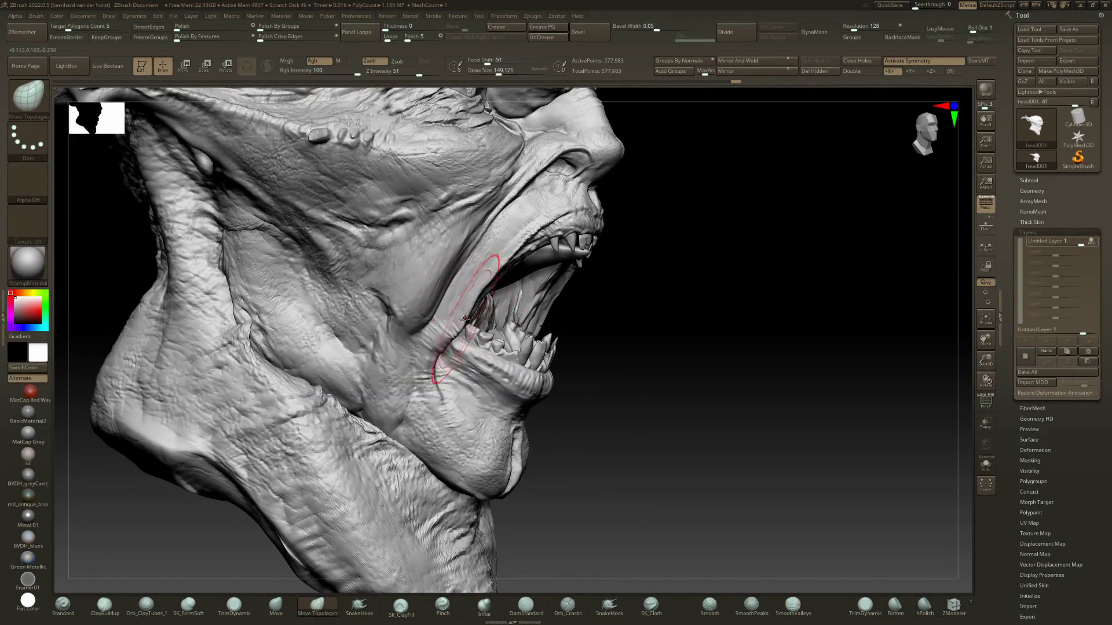
left_click_drag(494, 82, 507, 62)
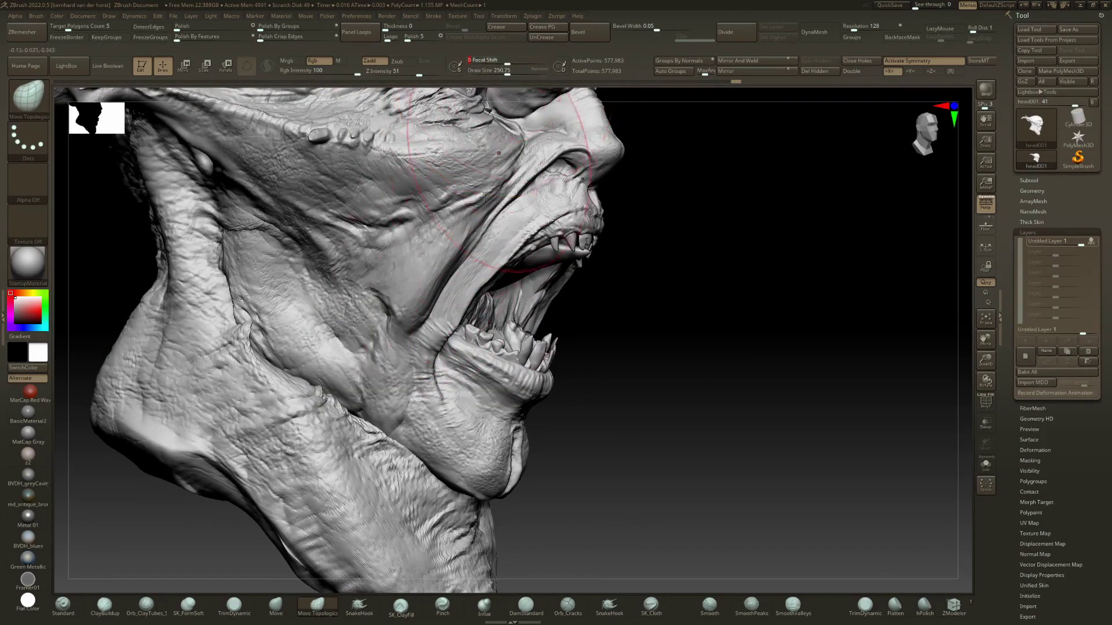
- Pull the stretched skin between the lips back at the mouth corner, reducing the Move Topological draw size to about 101
right_click_drag(429, 294, 465, 298)
left_click_drag(467, 269, 462, 264)
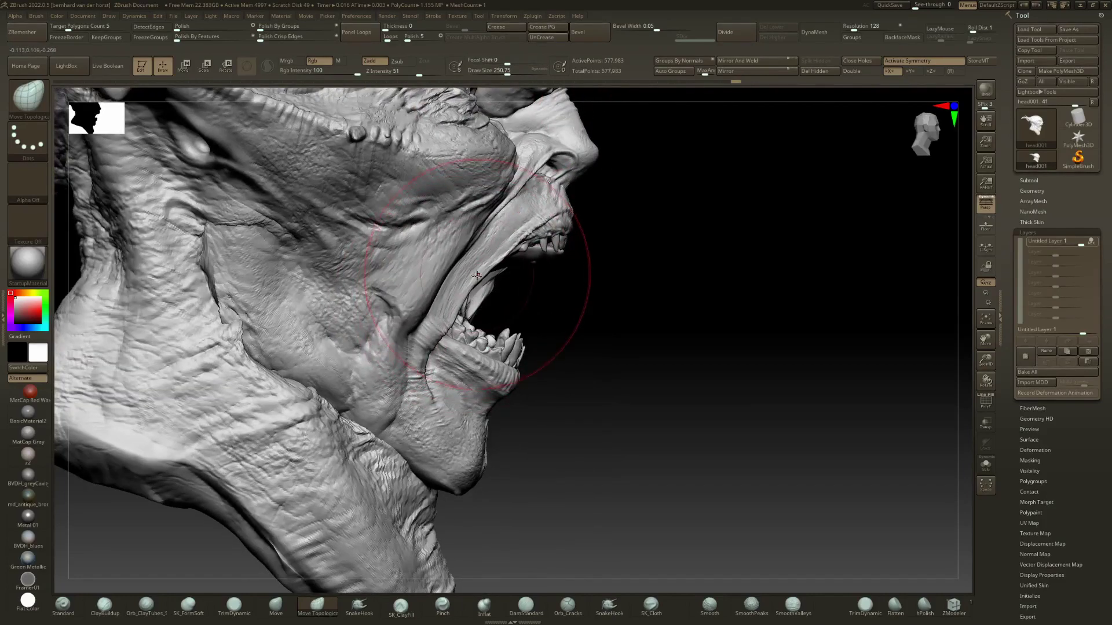
key("space")
left_click_drag(464, 301, 458, 301)
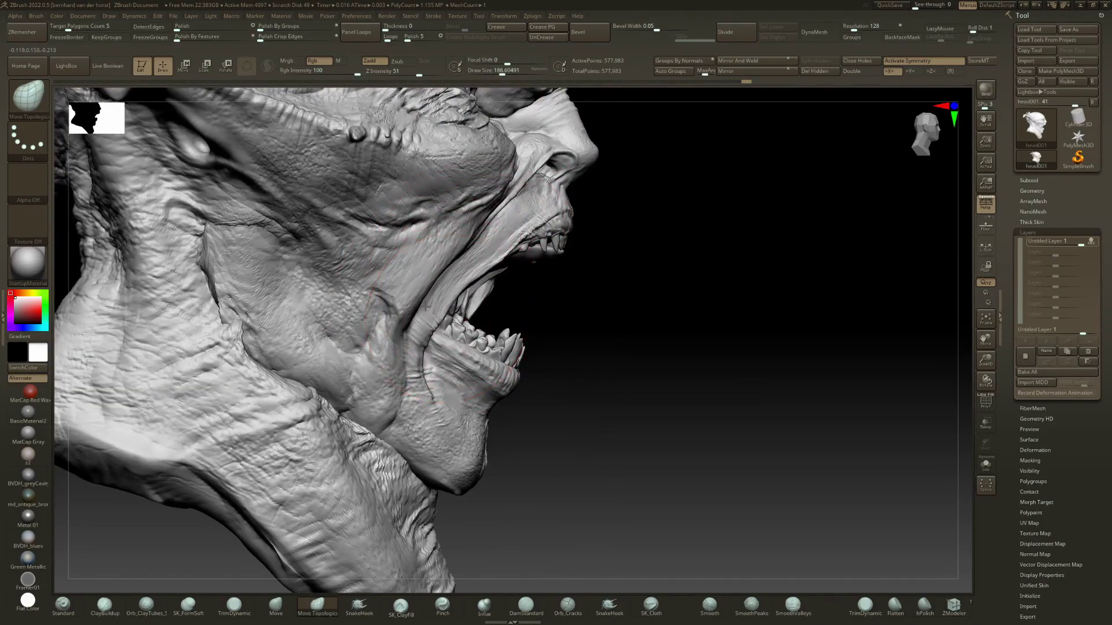
mouse_move(448, 312)
right_mouse_down()
mouse_move(336, 316)
mouse_move(431, 315)
right_mouse_up()
key("space")
left_click_drag(433, 314, 425, 315)
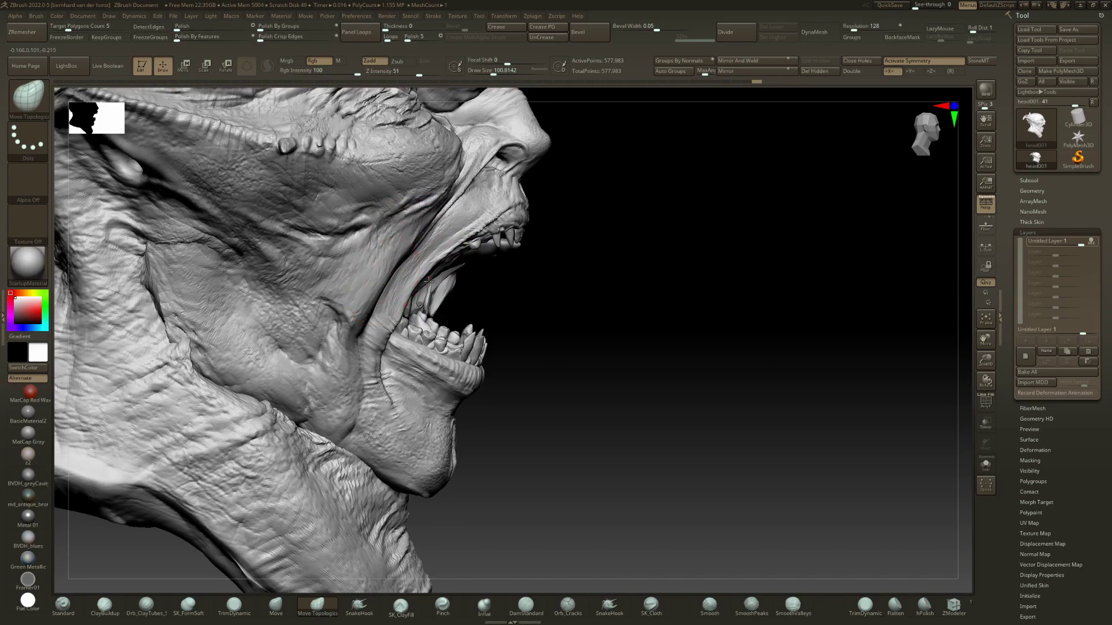
- Reshape the cheek and jaw beside the open mouth with the Move brush, using a draw size of about 132
mouse_move(429, 281)
right_mouse_down()
mouse_move(385, 266)
mouse_move(425, 275)
right_mouse_up()
key("b")
key("m")
key("v")
mouse_move(369, 304)
left_mouse_down()
mouse_move(382, 305)
mouse_move(387, 341)
left_mouse_up()
right_click_drag(389, 339, 388, 273, "ctrl")
mouse_move(388, 272)
right_mouse_down()
mouse_move(387, 307)
mouse_move(410, 306)
mouse_move(389, 292)
mouse_move(400, 311)
right_mouse_up()
key("space")
left_click(410, 305)
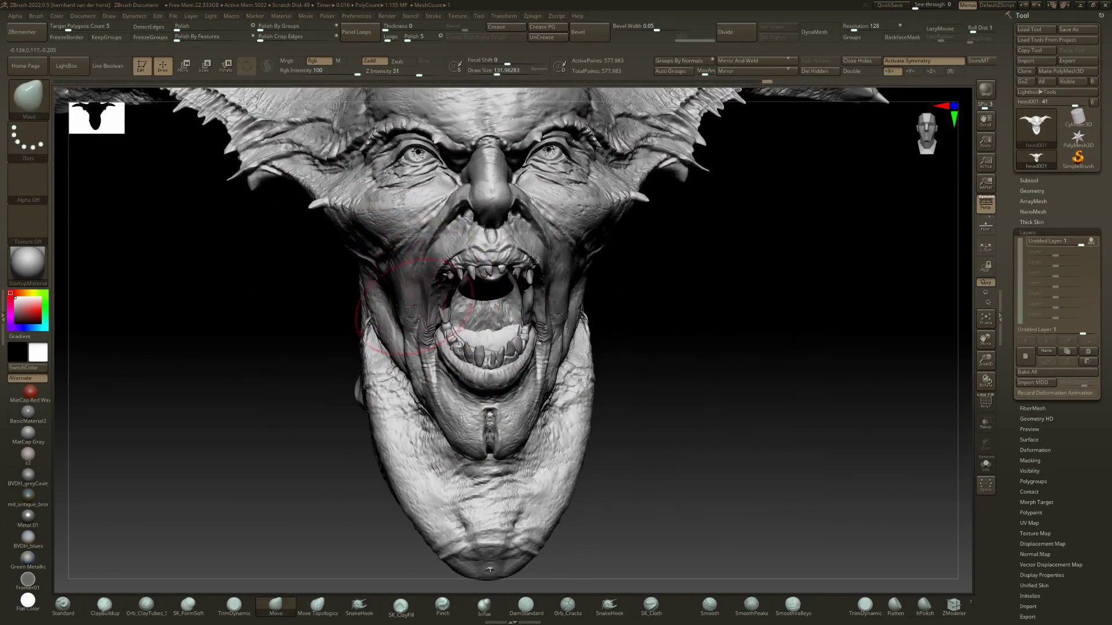
left_click_drag(403, 312, 412, 311)
left_click_drag(341, 286, 413, 305)
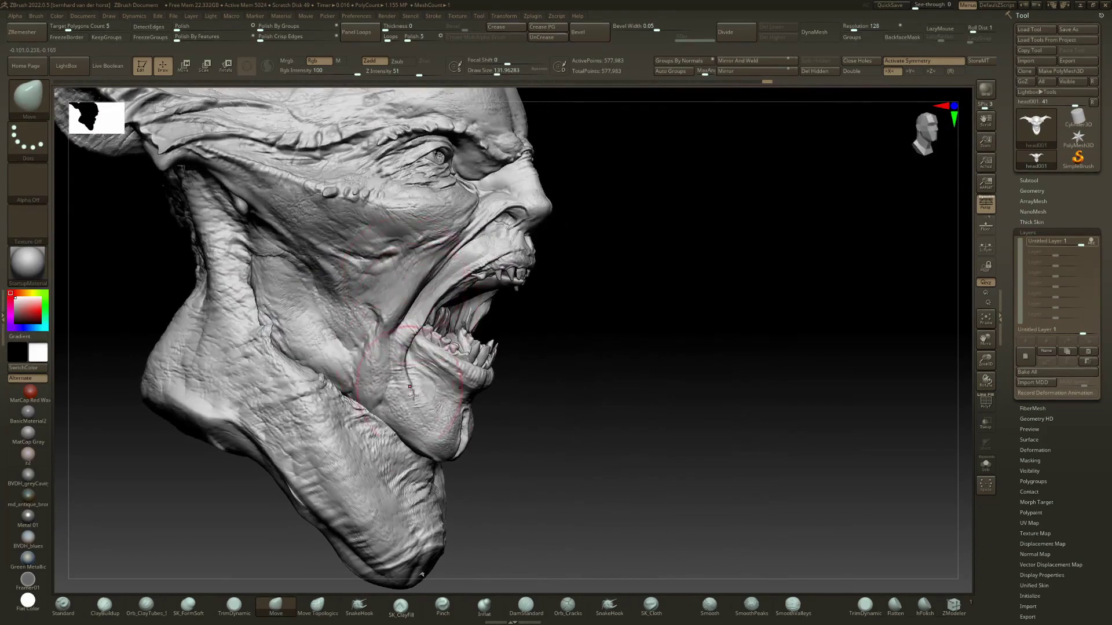
- Refine the stretched lip edge in side view with the Move Topological brush at a draw size of about 101
right_click_drag(422, 309, 433, 315)
right_click_drag(433, 314, 427, 339, "ctrl")
key("b")
key("m")
key("t")
key("space")
left_click_drag(421, 318, 413, 317)
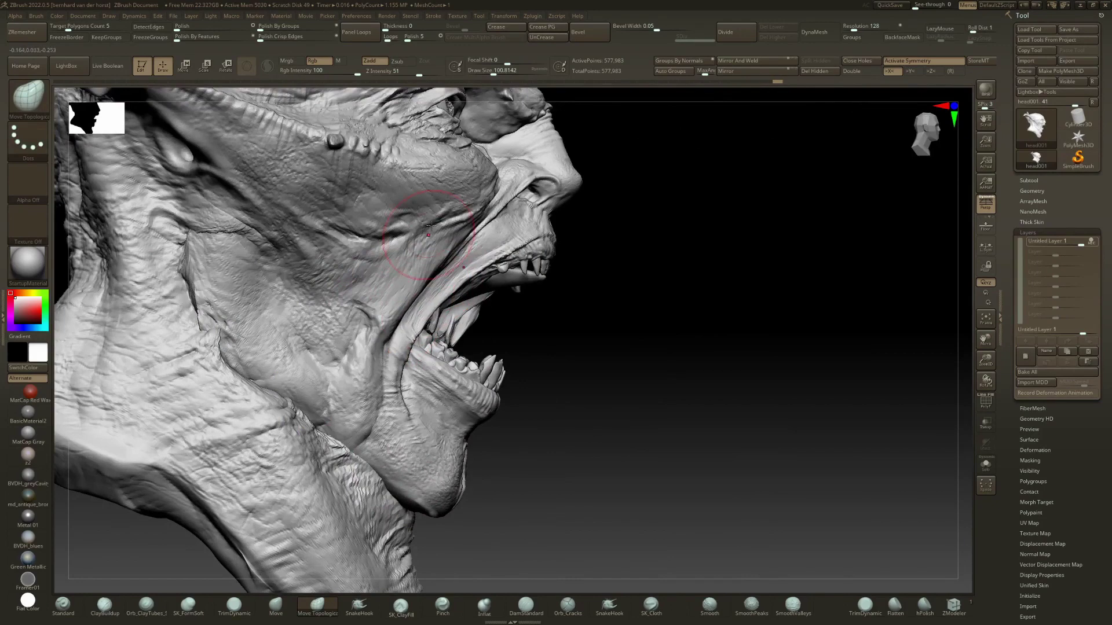
key("space")
left_click_drag(451, 305, 443, 305)
- Adjust the skin beside the upper lip in front view with the Move brush, starting at a draw size of about 65
right_click_drag(439, 297, 395, 293)
right_click_drag(395, 293, 393, 267, "ctrl")
mouse_move(392, 267)
right_mouse_down()
mouse_move(374, 267)
mouse_move(466, 264)
mouse_move(469, 282)
right_mouse_up()
key("b")
key("m")
key("v")
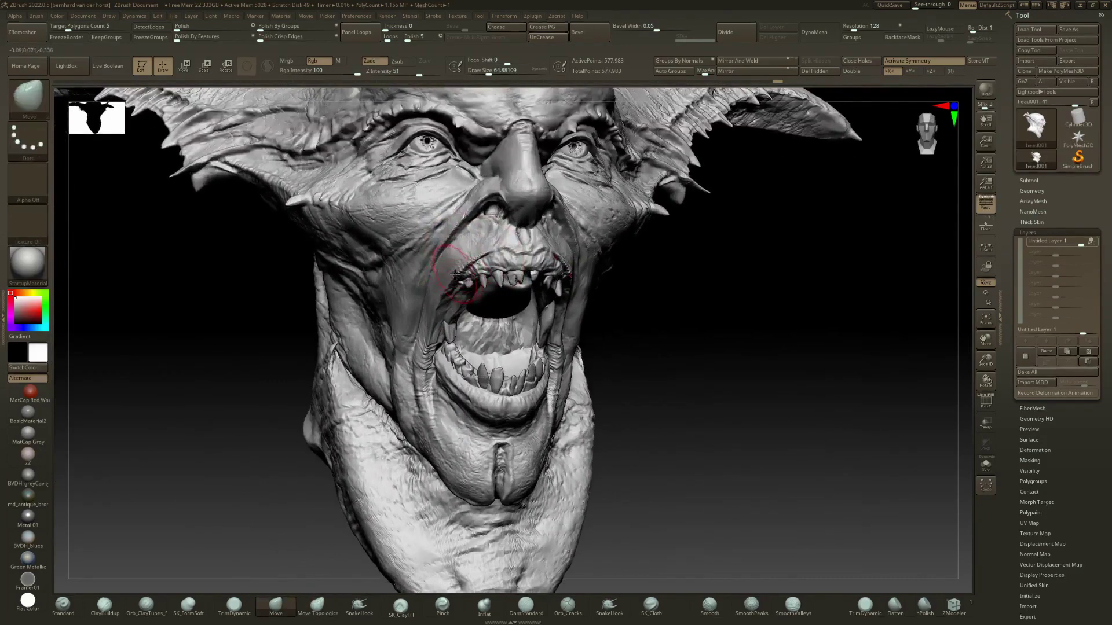
key("space")
left_click_drag(450, 273, 457, 273)
- Reshape the mouth corner from the front and side with the Move Topological brush at a draw size of about 108
key("b")
key("m")
key("t")
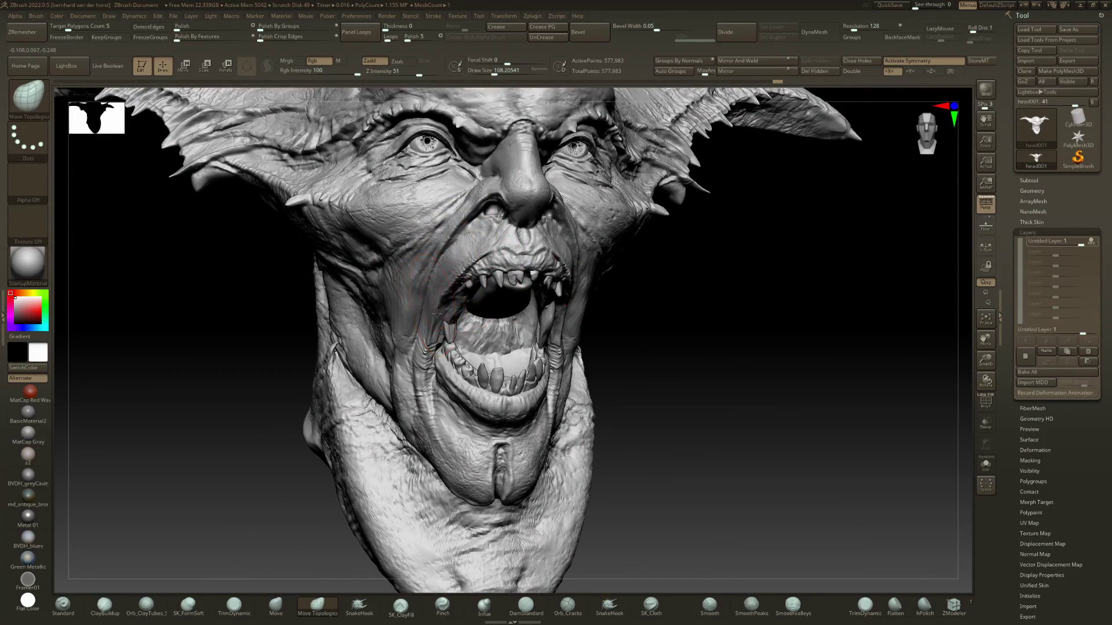
left_click_drag(437, 313, 433, 305)
right_click_drag(442, 304, 440, 266, "ctrl")
right_click_drag(440, 266, 443, 298, "ctrl")
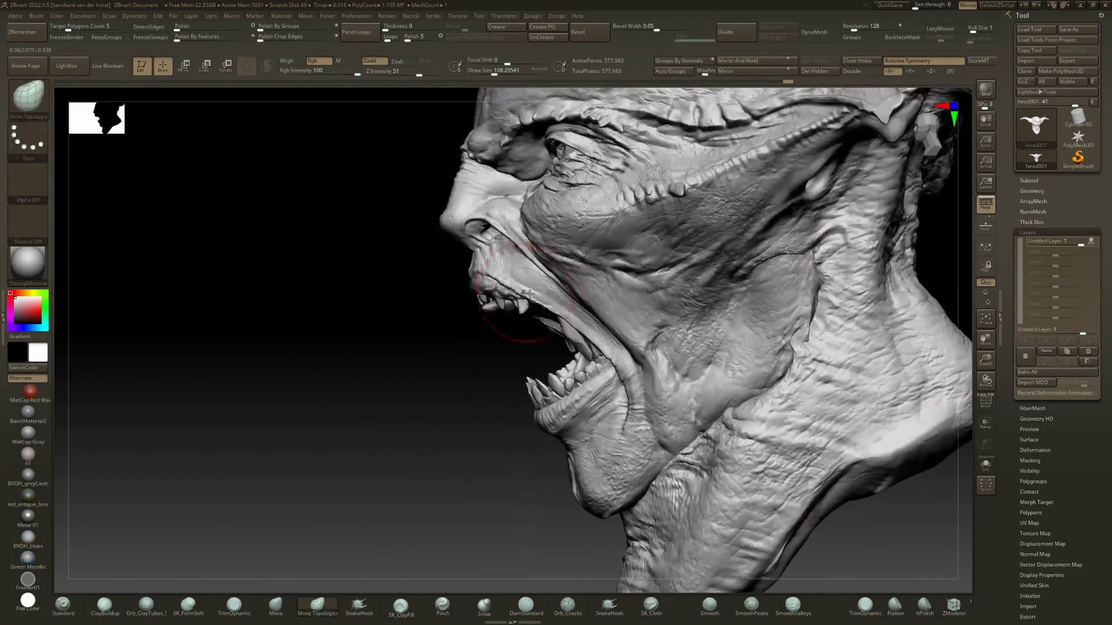
mouse_move(604, 338)
left_mouse_down()
mouse_move(617, 350)
mouse_move(592, 331)
left_mouse_up()
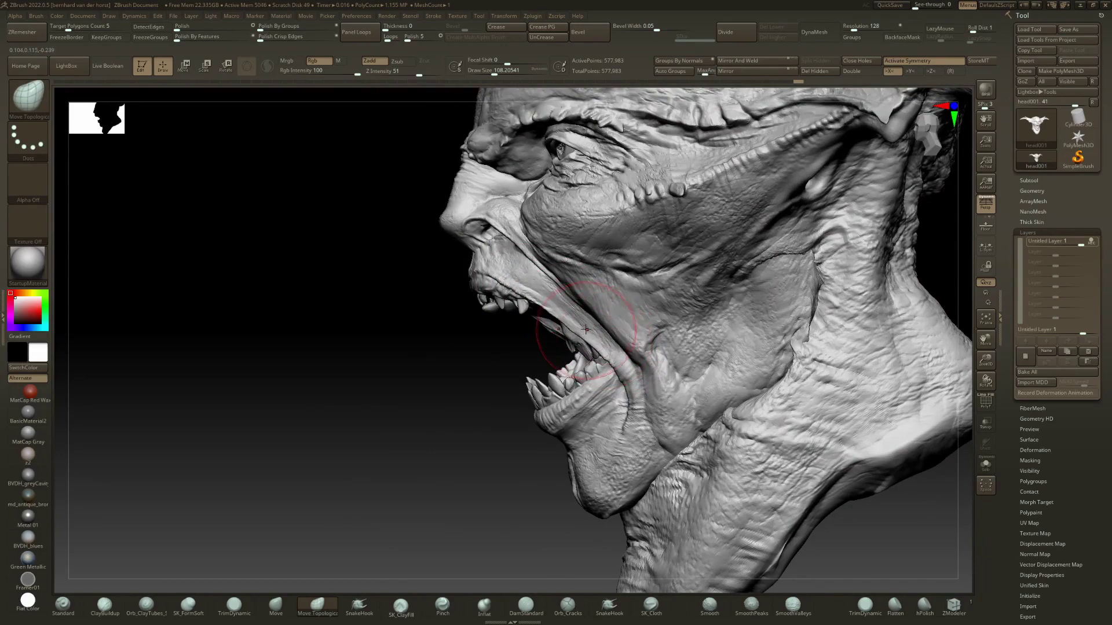
right_click_drag(521, 324, 516, 290, "ctrl")
- Shape the cheek and the fold around the open mouth with the Move brush, varying the draw size between about 74 and 172
mouse_move(432, 301)
right_mouse_down()
mouse_move(483, 319)
mouse_move(379, 343)
mouse_move(463, 343)
mouse_move(457, 322)
mouse_move(486, 306)
right_mouse_up()
key("b")
key("m")
key("v")
key("space")
left_click_drag(478, 307, 484, 306)
right_click_drag(482, 307, 469, 322)
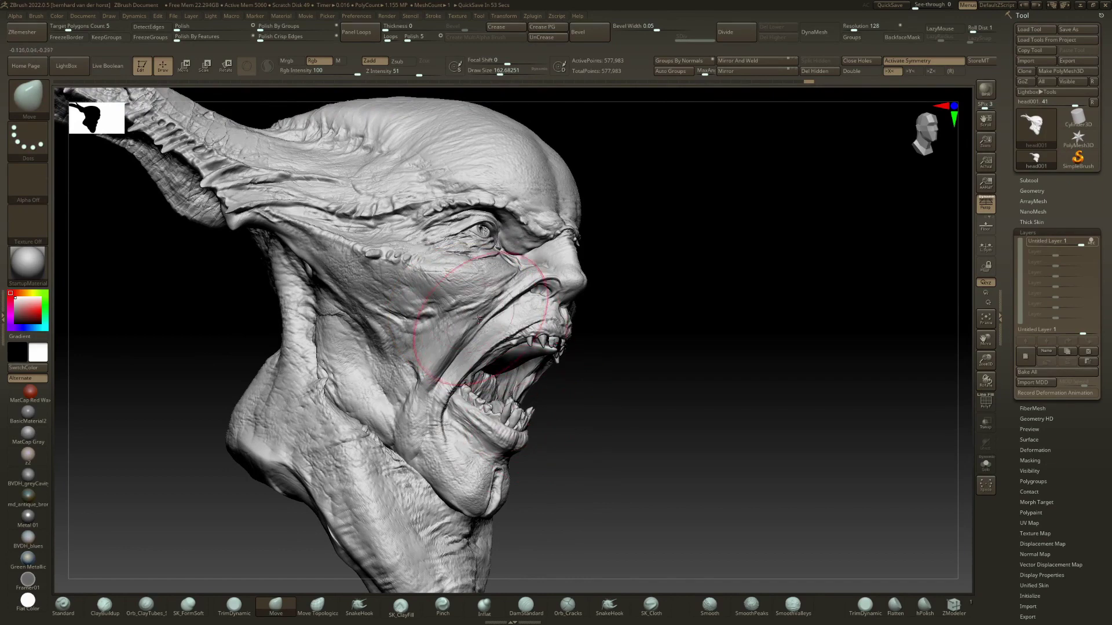
right_click_drag(458, 313, 426, 309)
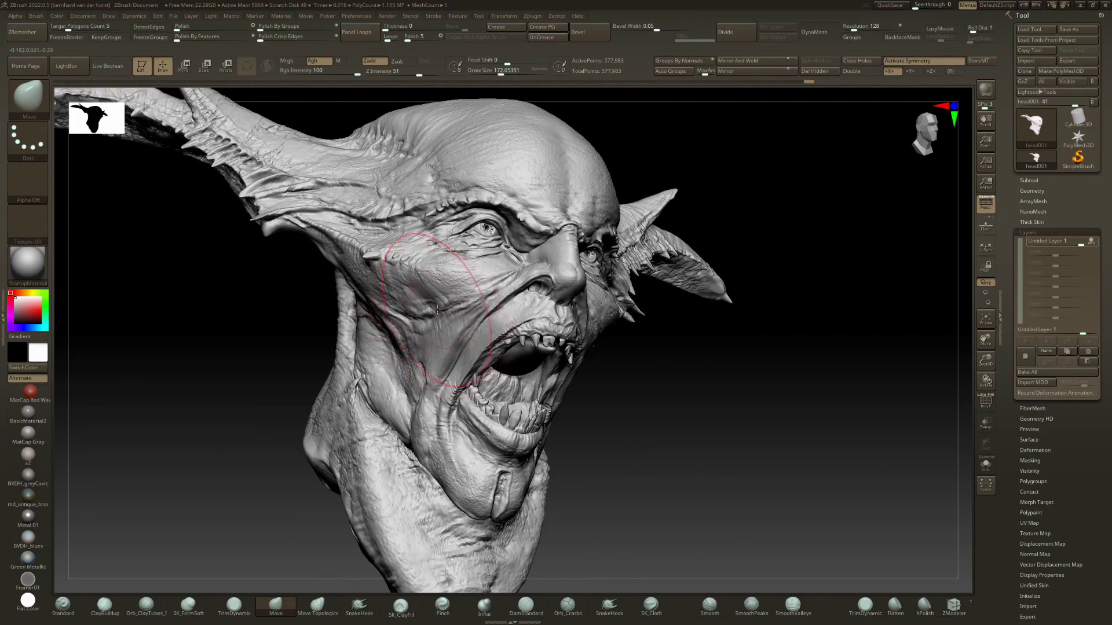
mouse_move(439, 316)
right_mouse_down()
mouse_move(426, 326)
mouse_move(445, 316)
mouse_move(447, 285)
right_mouse_up()
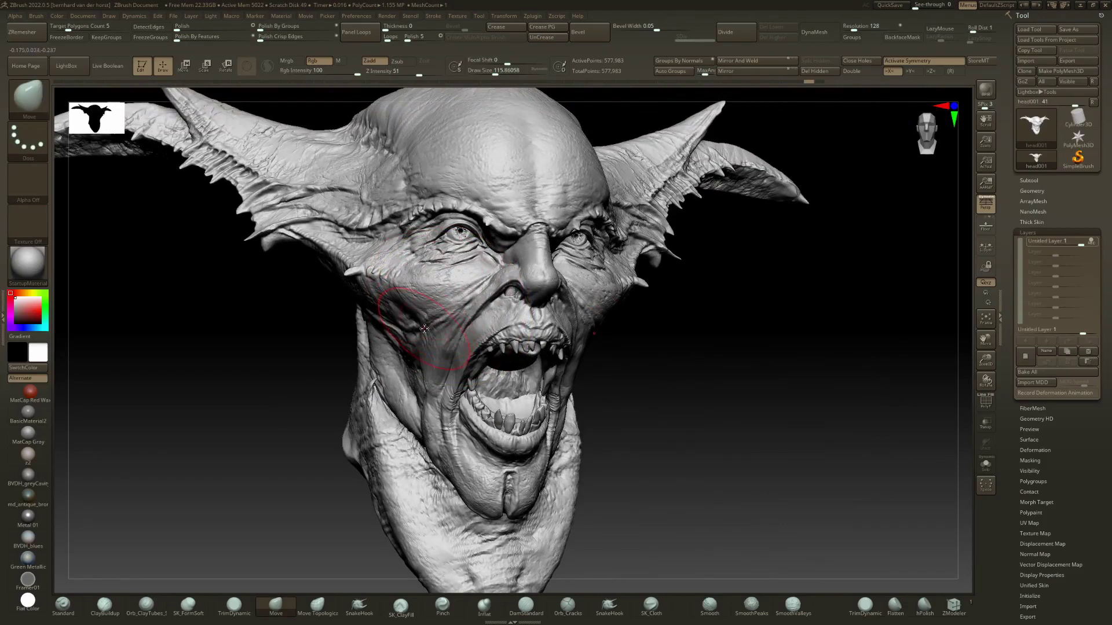
mouse_move(426, 360)
right_mouse_down()
mouse_move(448, 363)
mouse_move(433, 405)
right_mouse_up()
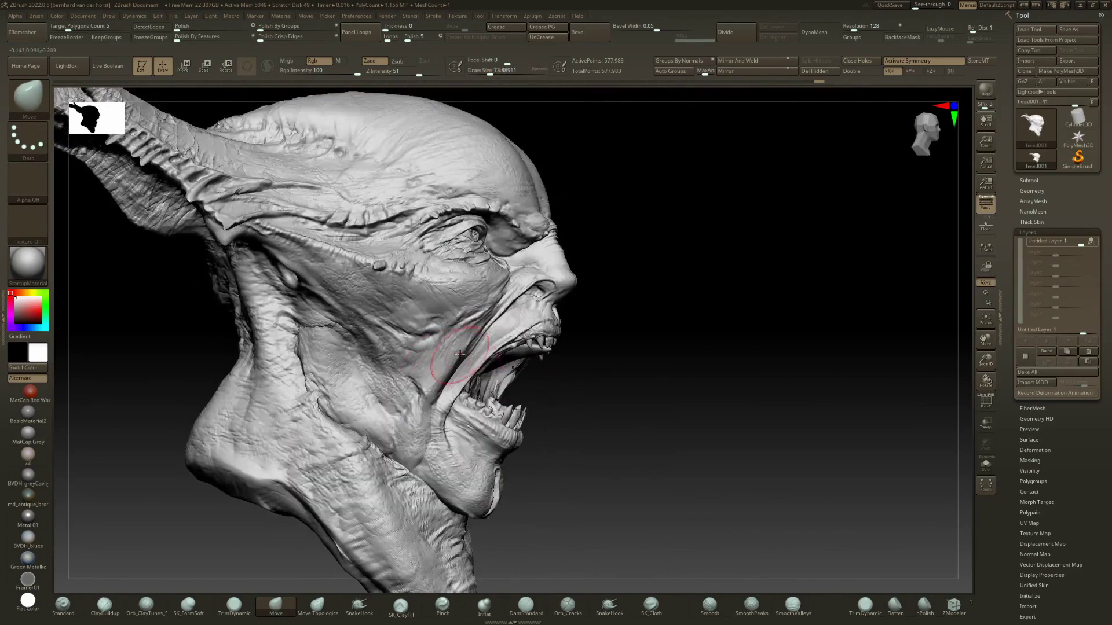
- Reshape the upper lip edge and the adjoining cheek in side view with the Move Topological brush at draw size 112
mouse_move(466, 348)
right_mouse_down()
mouse_move(480, 333)
mouse_move(429, 335)
mouse_move(388, 308)
mouse_move(412, 305)
mouse_move(396, 294)
right_mouse_up()
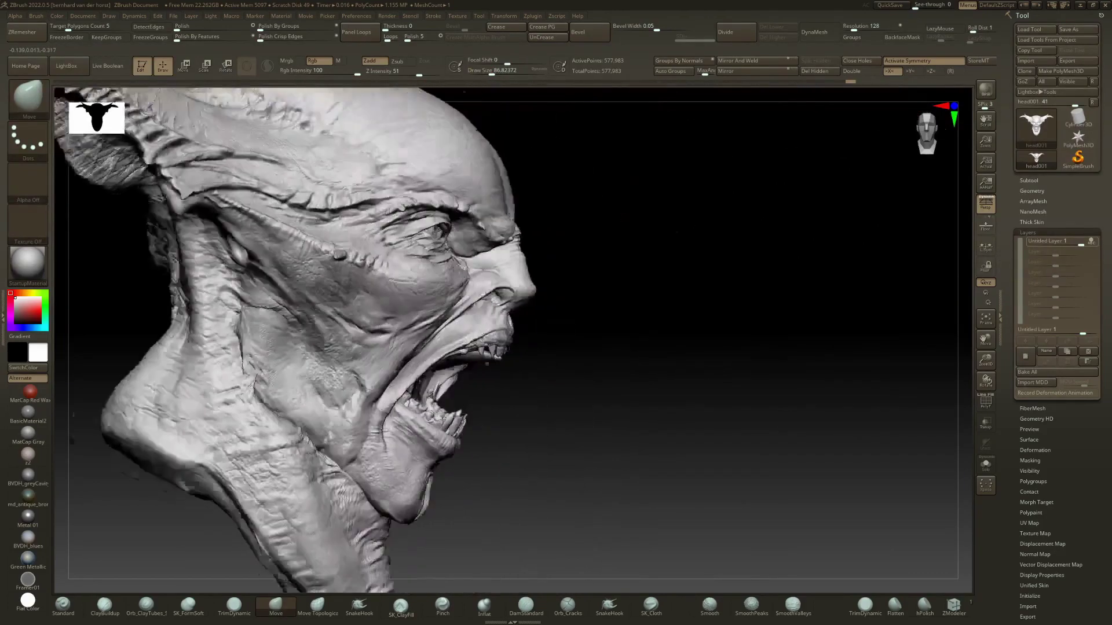
mouse_move(487, 295)
right_mouse_down()
mouse_move(443, 333)
mouse_move(471, 346)
right_mouse_up()
key("b")
key("m")
key("t")
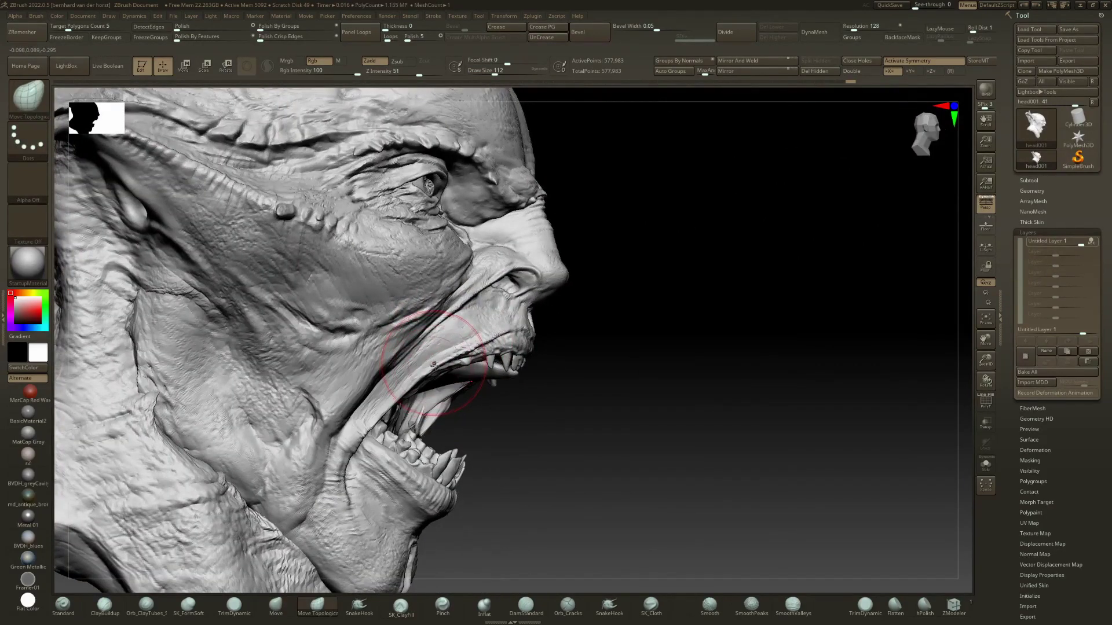
right_click_drag(429, 371, 437, 360)
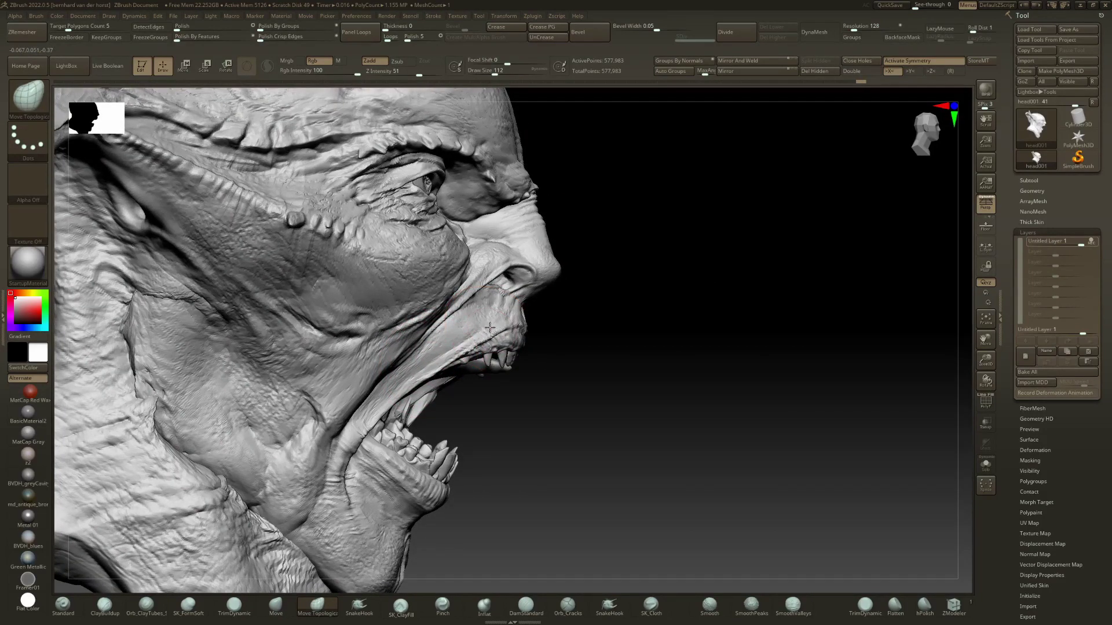
right_click_drag(497, 306, 473, 300)
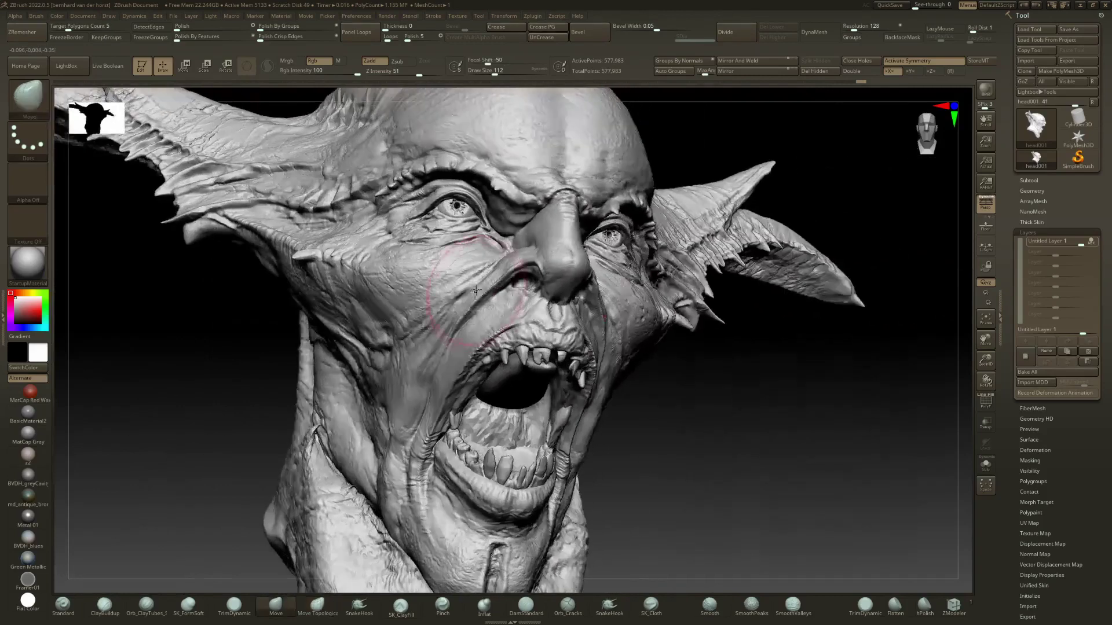
- Adjust the cheek fold beside the nose with the Move Topological brush at a draw size of about 119
key("space")
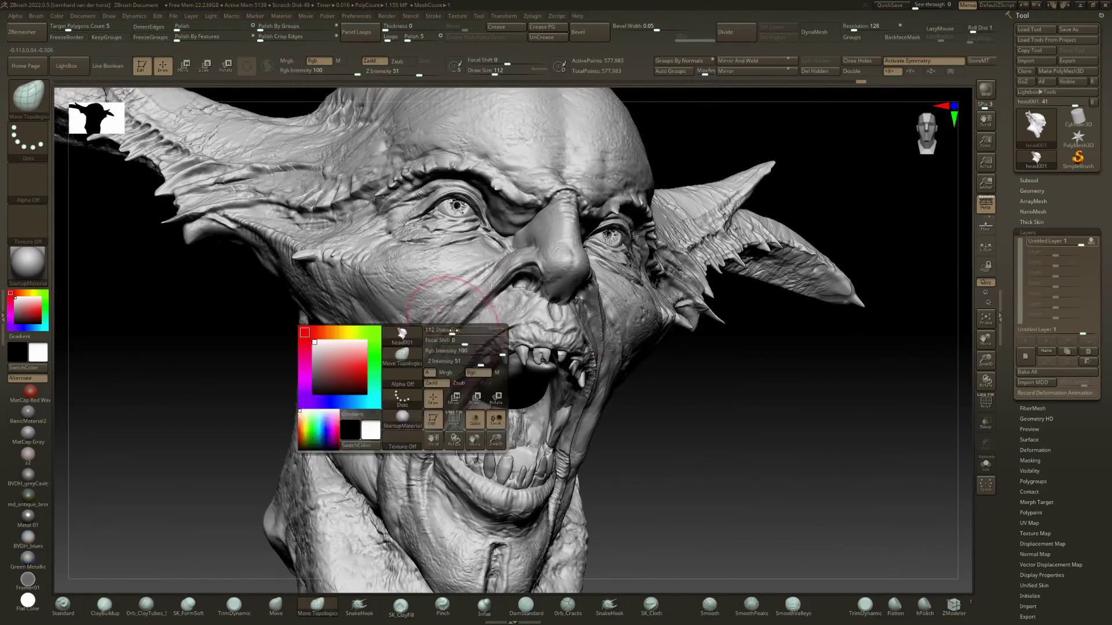
left_click_drag(452, 334, 455, 326)
right_click_drag(455, 325, 416, 324, "shift")
key("f")
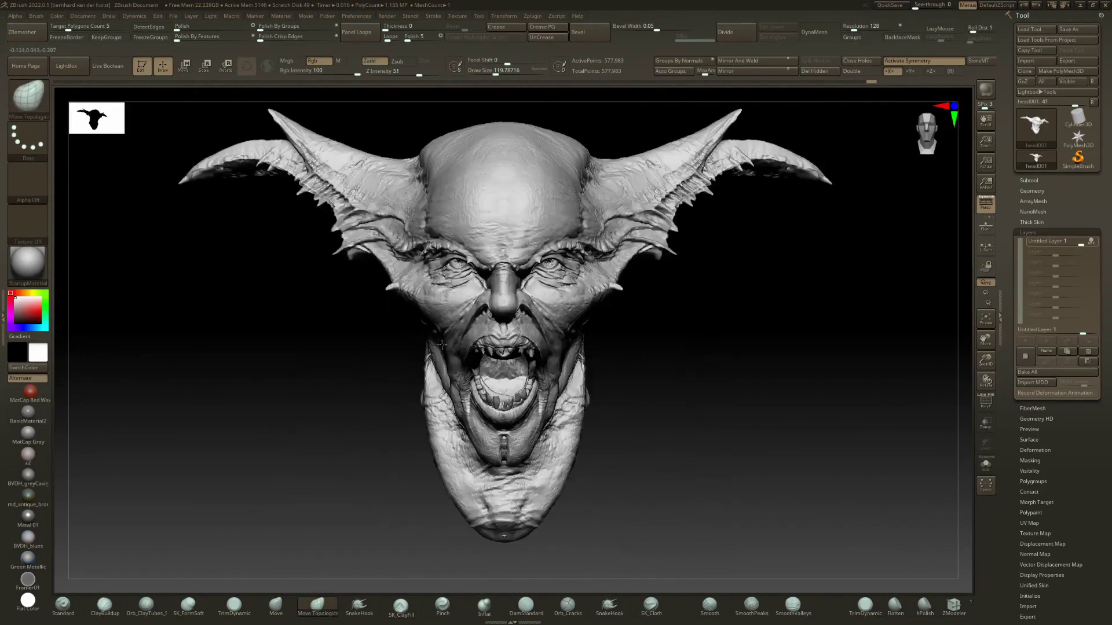
right_click_drag(570, 300, 592, 300)
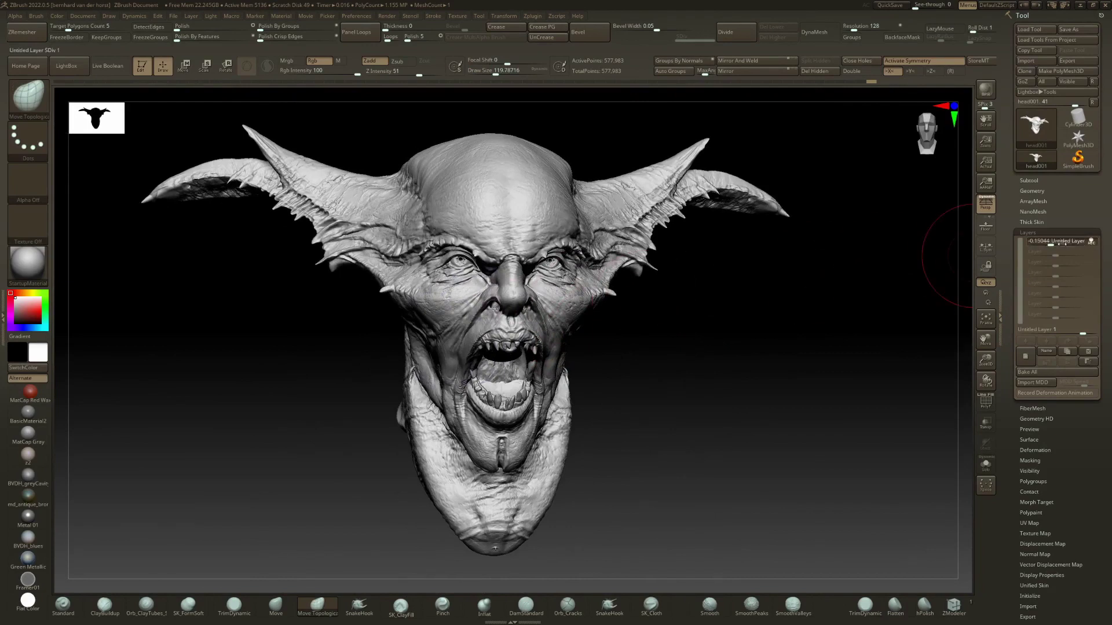
- Scrub the expression layer's intensity into negative values and back to 1 to examine the jaw deformation
mouse_move(1067, 242)
left_mouse_down()
mouse_move(1057, 243)
mouse_move(1091, 242)
mouse_move(1059, 243)
left_mouse_up()
left_click_drag(643, 355, 753, 364)
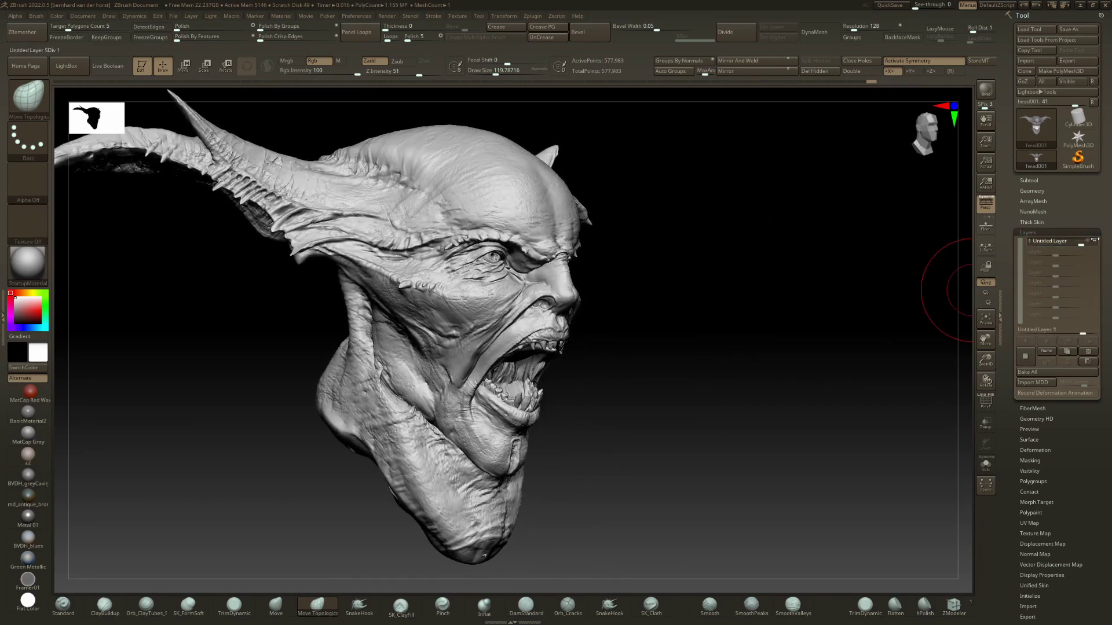
left_click(1056, 241)
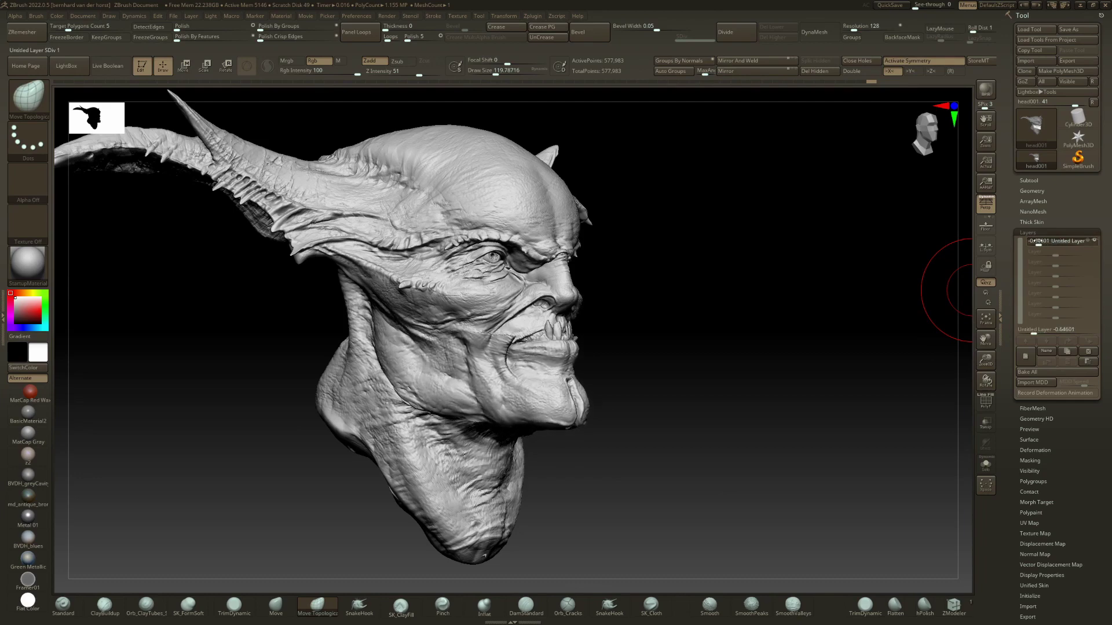
left_click_drag(1033, 241, 1024, 241)
left_click_drag(704, 325, 943, 267)
left_click_drag(1031, 241, 1085, 245)
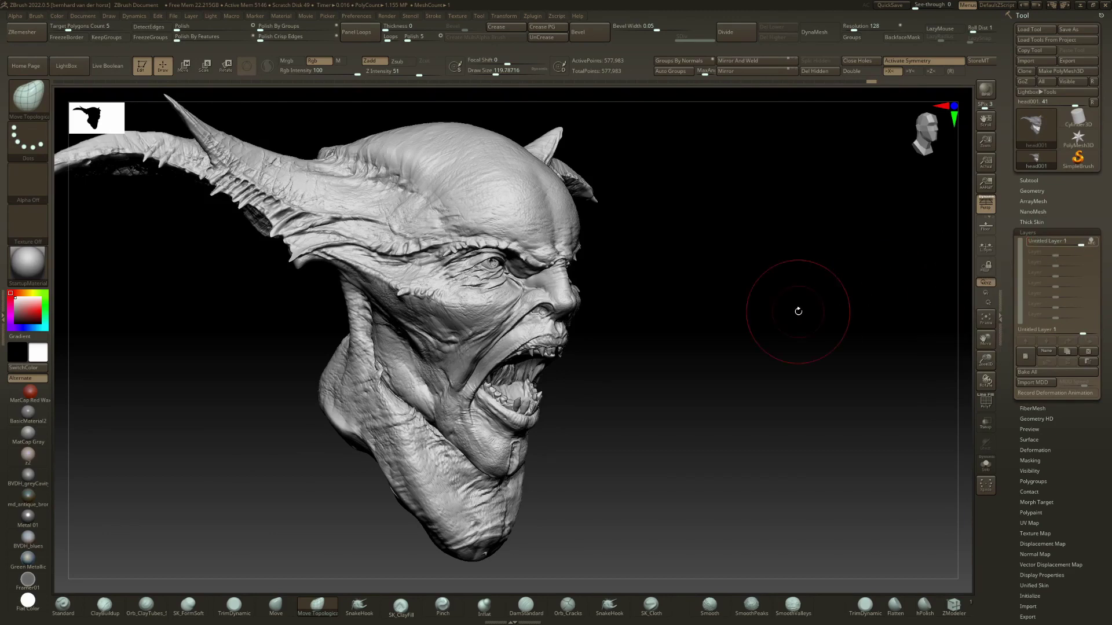
- Shape the jaw muscle below the cheek, alternating the Move and Inflate brushes at a draw size of about 119
left_click_drag(799, 313, 475, 352)
key("b")
key("m")
key("v")
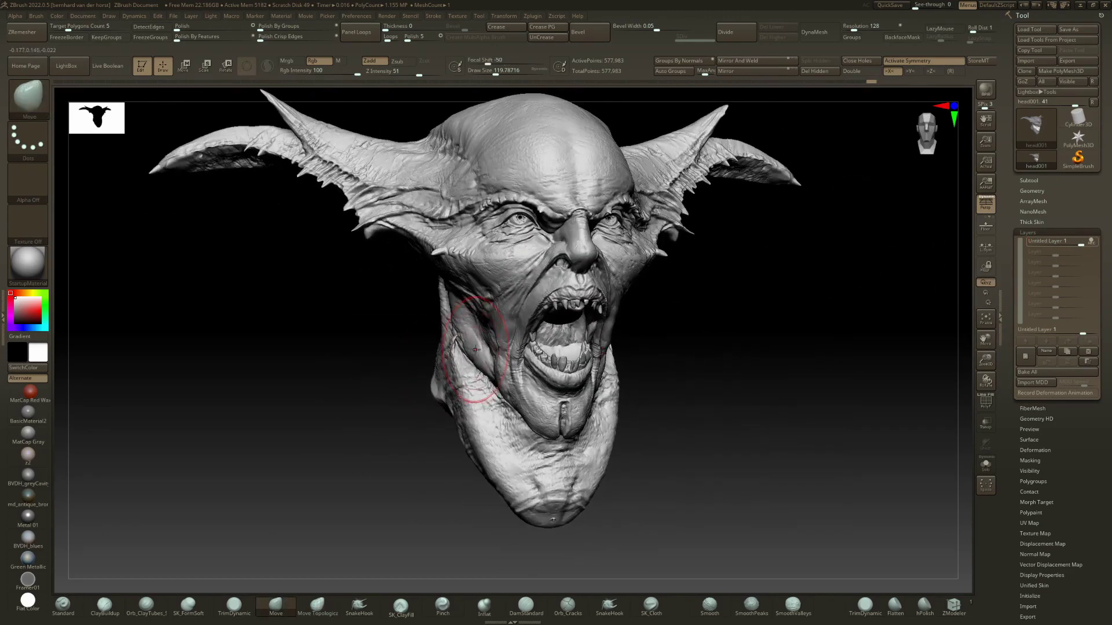
left_click_drag(399, 342, 458, 321)
key("b")
key("i")
key("n")
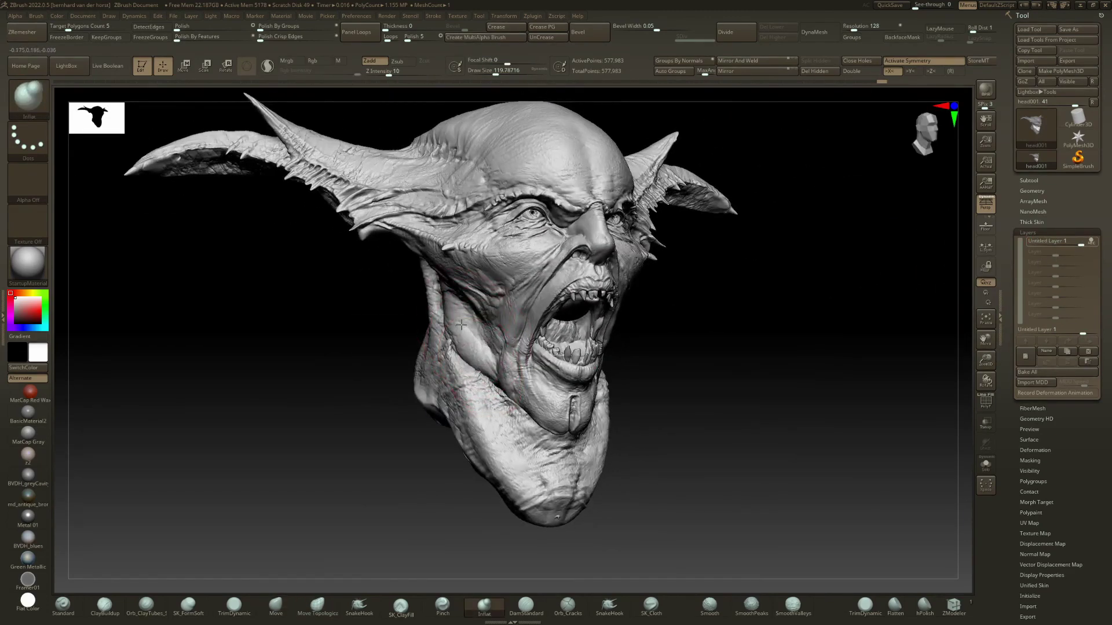
right_click_drag(480, 367, 465, 346)
key("b")
key("m")
key("v")
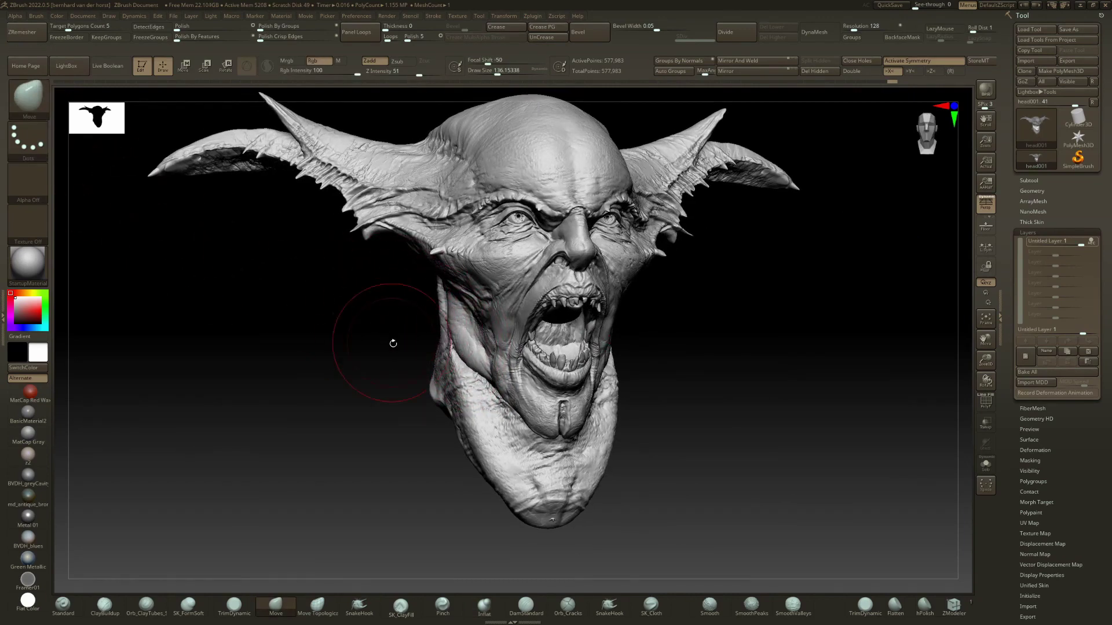
key("b")
key("c")
key("b")
key("b")
key("m")
key("v")
key("b")
key("d")
key("s")
key("b")
key("s")
key("c")
key("5")
key("6")
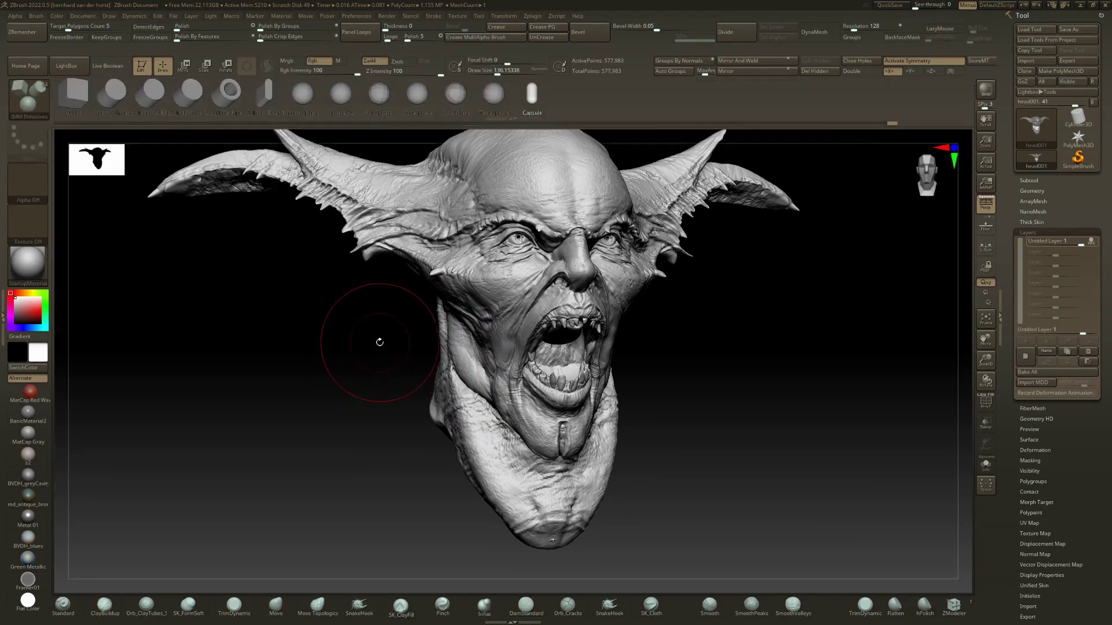
key("7")
key("8")
- Swell the jaw muscle between cheek and neck with the Inflate brush at a draw size of about 124
key("b")
key("i")
key("n")
left_click_drag(380, 332, 489, 344)
mouse_move(457, 305)
left_mouse_down()
mouse_move(467, 330)
mouse_move(324, 340)
mouse_move(400, 342)
left_mouse_up()
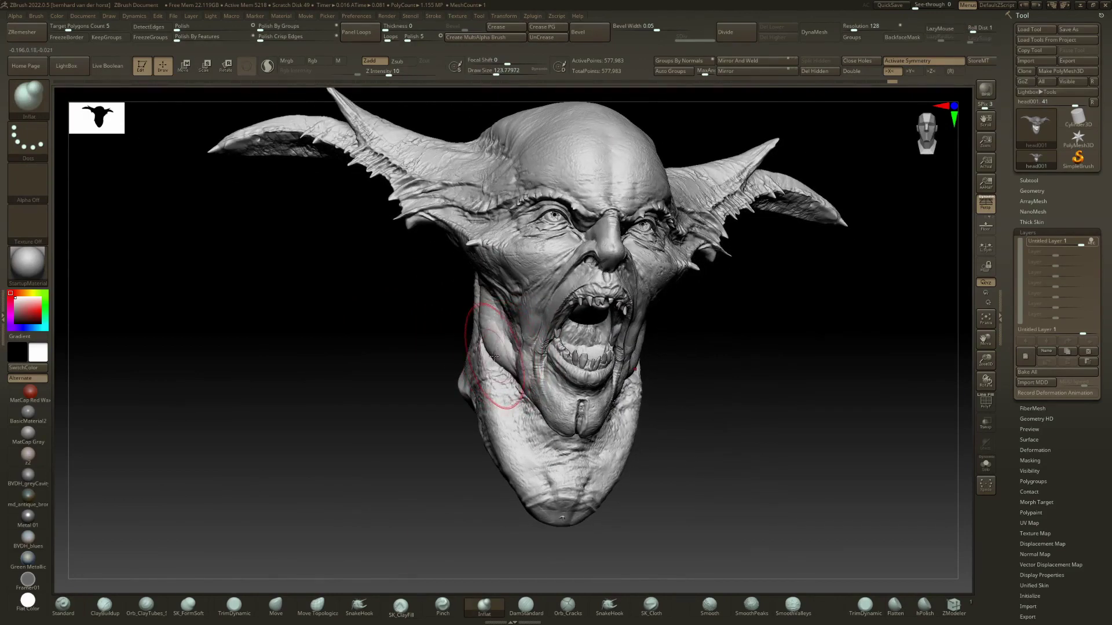
key("b")
key("Escape")
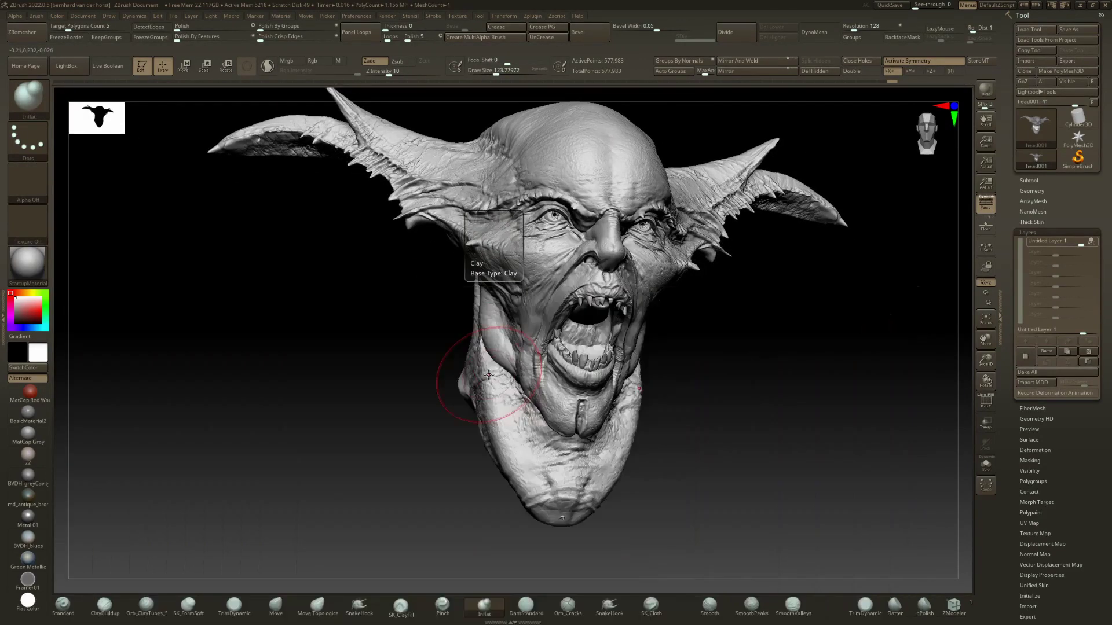
left_click_drag(426, 366, 485, 368)
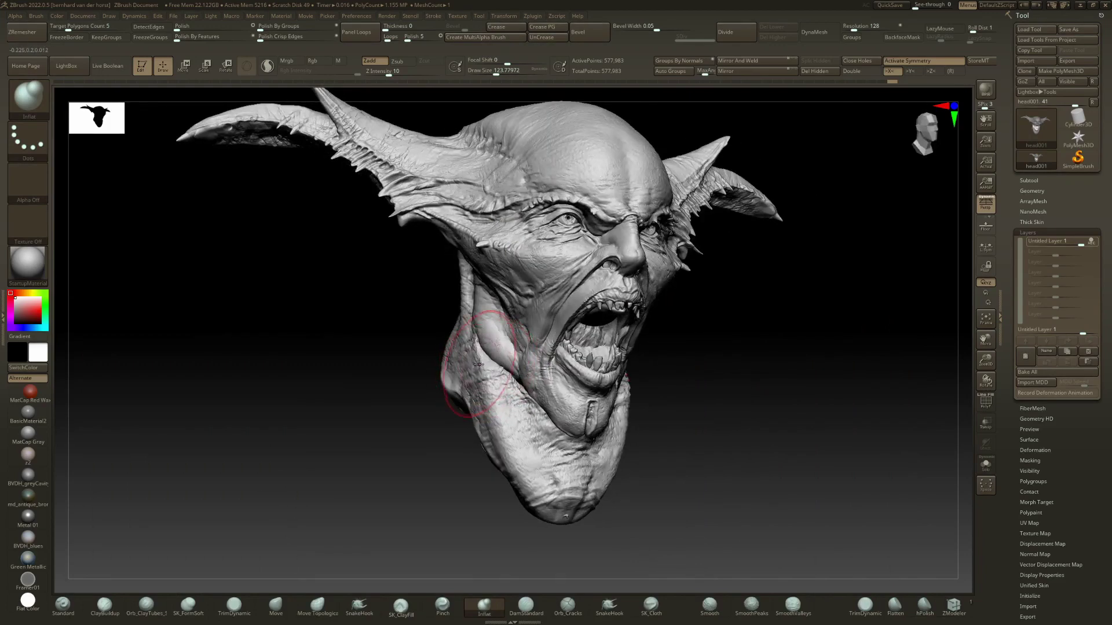
- Adjust the cheek and jaw silhouette in front view with the Move brush at draw sizes of about 132 to 136
key("b")
key("m")
key("v")
mouse_move(501, 351)
right_mouse_down()
mouse_move(559, 354)
mouse_move(502, 324)
right_mouse_up()
key("space")
left_click_drag(506, 325, 497, 329)
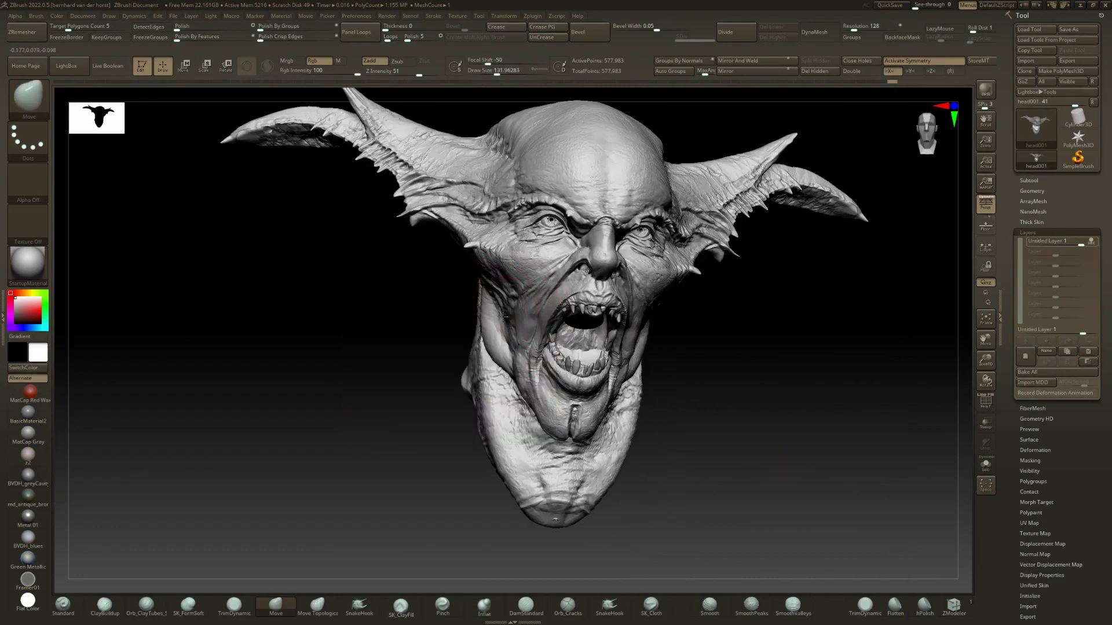
mouse_move(500, 327)
right_mouse_down()
mouse_move(470, 322)
mouse_move(482, 320)
right_mouse_up()
key("space")
left_click_drag(484, 318, 493, 314)
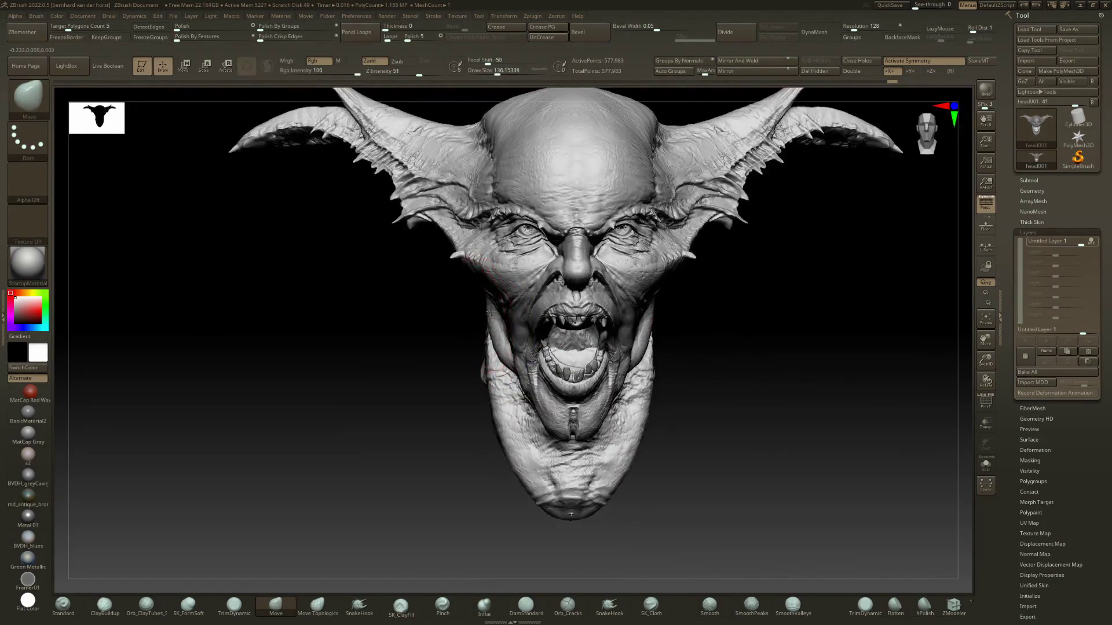
- Reshape the side of the neck below the jaw with the Move brush at a draw size of about 177
mouse_move(485, 370)
right_mouse_down()
mouse_move(524, 399)
mouse_move(501, 433)
right_mouse_up()
key("space")
left_click_drag(502, 434, 506, 434)
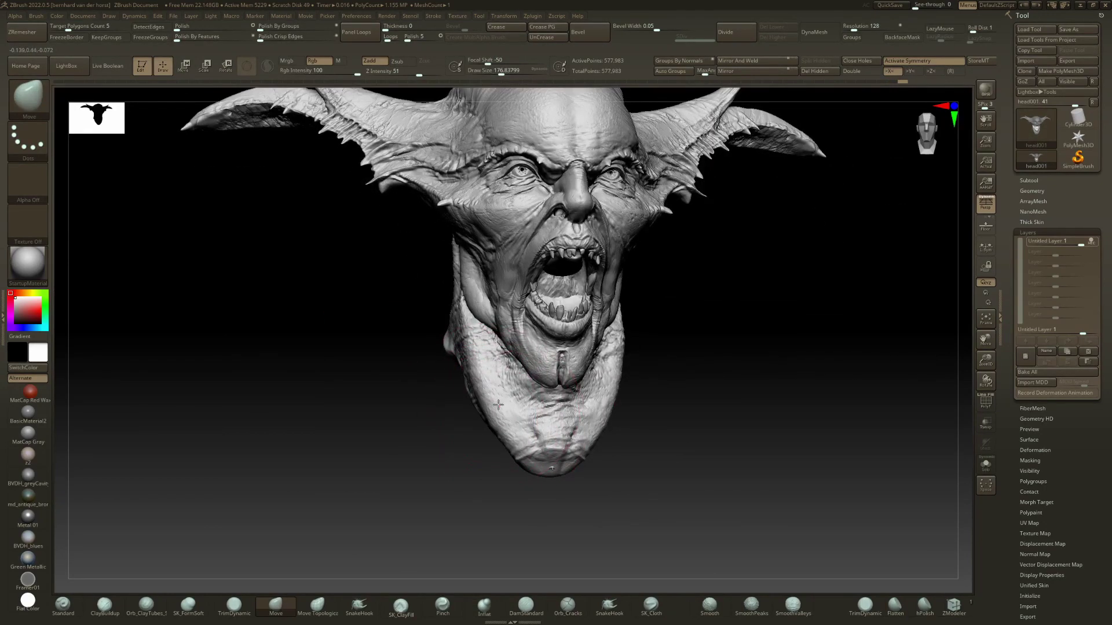
mouse_move(498, 405)
right_mouse_down()
mouse_move(490, 421)
mouse_move(459, 409)
right_mouse_up()
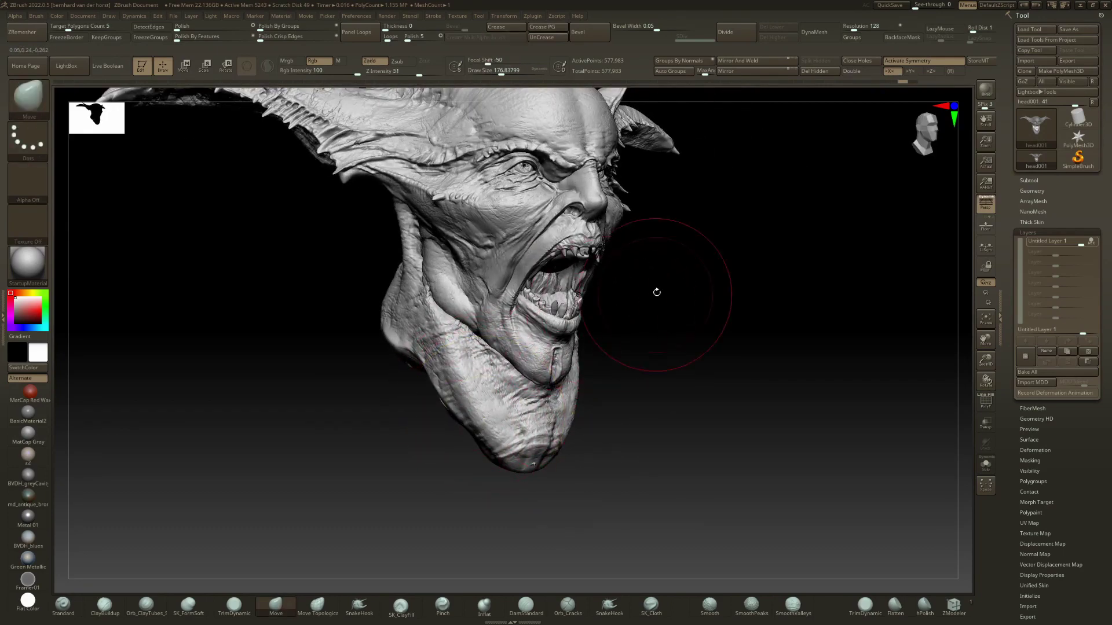
mouse_move(655, 291)
right_mouse_down()
mouse_move(630, 360)
mouse_move(375, 319)
right_mouse_up()
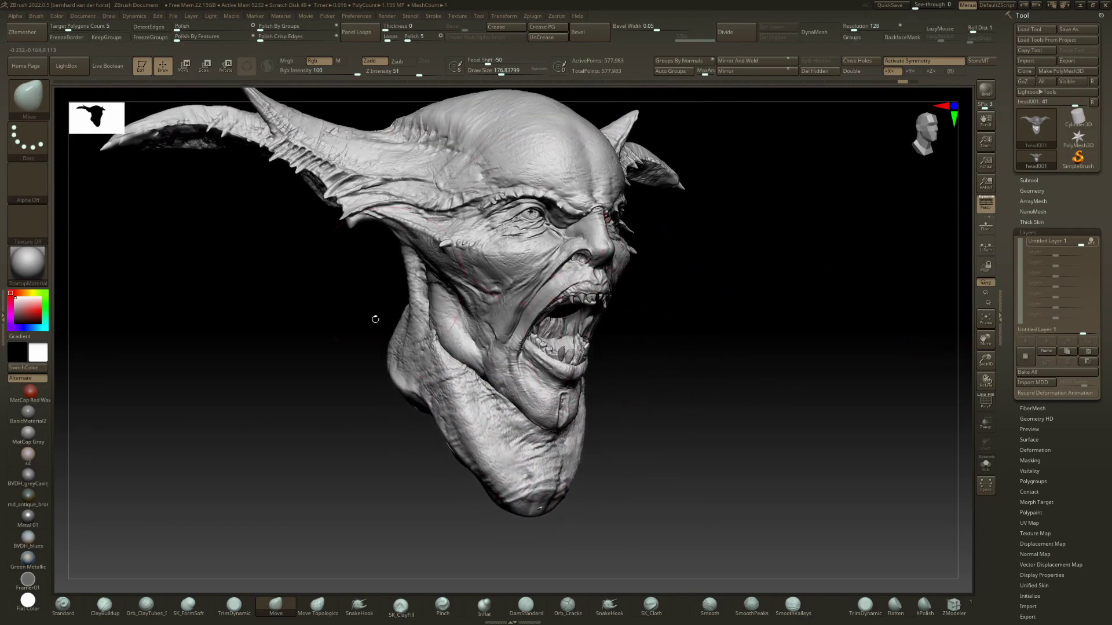
- Reshape the throat beneath the open jaw in side view with the Move brush, using draw sizes up to about 223
left_click_drag(759, 415, 899, 301, "ctrl")
left_click_drag(482, 476, 492, 465)
mouse_move(491, 464)
right_mouse_down("shift")
mouse_move(473, 456)
mouse_move(590, 433)
right_mouse_up("shift")
key("space")
left_click_drag(478, 427, 486, 426)
mouse_move(485, 431)
right_mouse_down("ctrl")
mouse_move(480, 498)
mouse_move(458, 506)
right_mouse_up("ctrl")
key("space")
left_click_drag(520, 450, 527, 450)
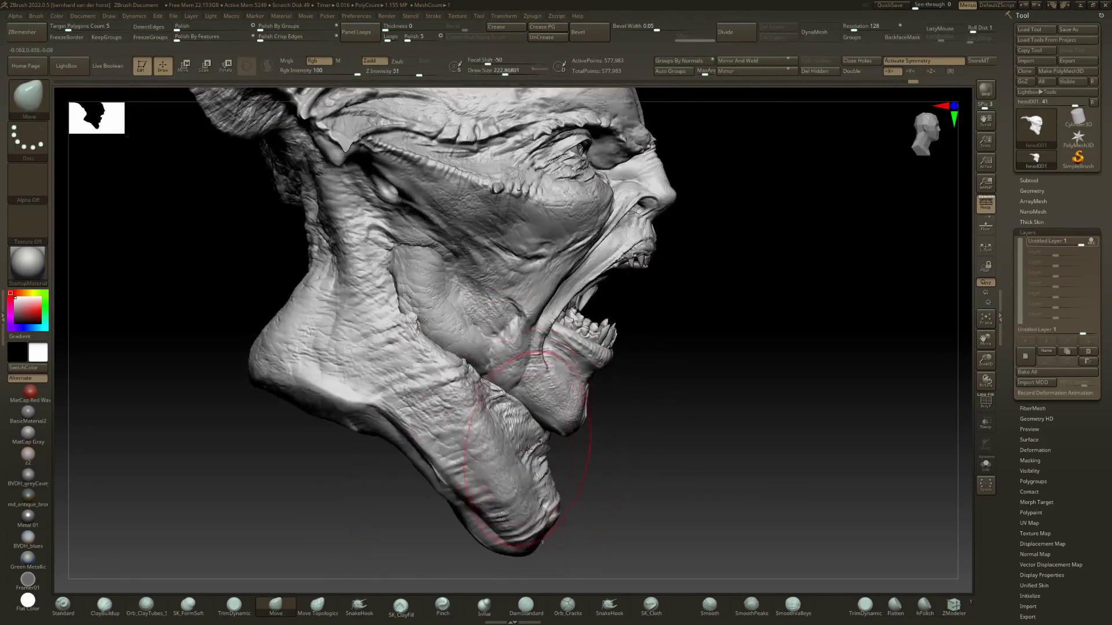
right_click_drag(528, 449, 484, 426)
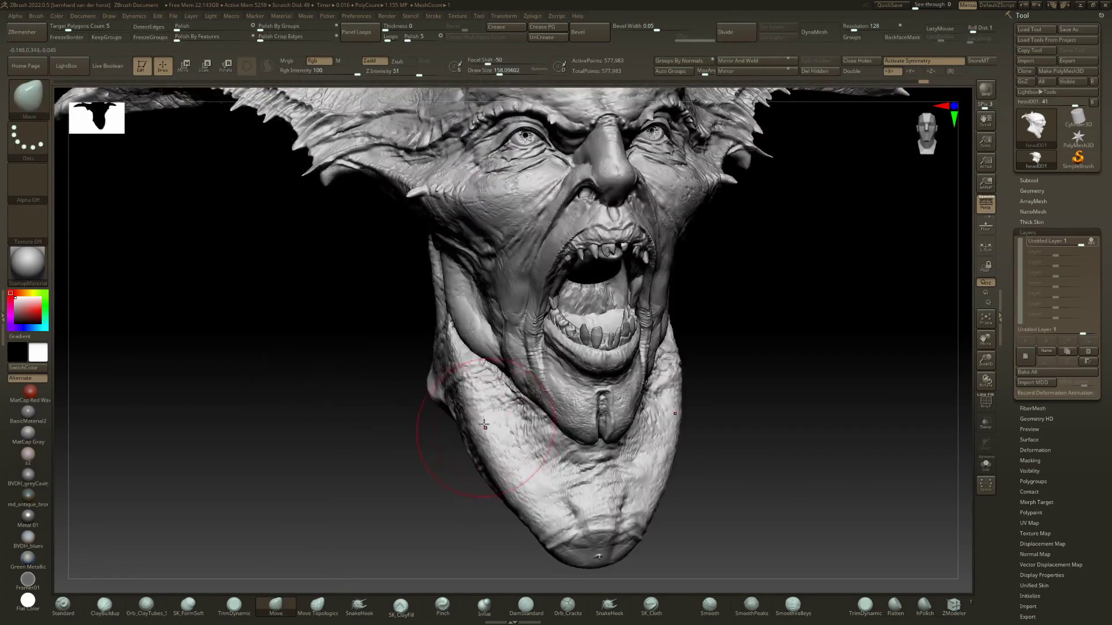
- Undo the last neck stroke and refine the jawline with the Move brush, reducing the draw size from about 140 to 104
mouse_move(484, 426)
left_mouse_down()
mouse_move(491, 414)
mouse_move(480, 425)
left_mouse_up()
key("ctrl+z")
mouse_move(483, 424)
right_mouse_down("shift")
mouse_move(505, 422)
mouse_move(509, 402)
mouse_move(546, 389)
mouse_move(504, 405)
mouse_move(520, 394)
right_mouse_up("shift")
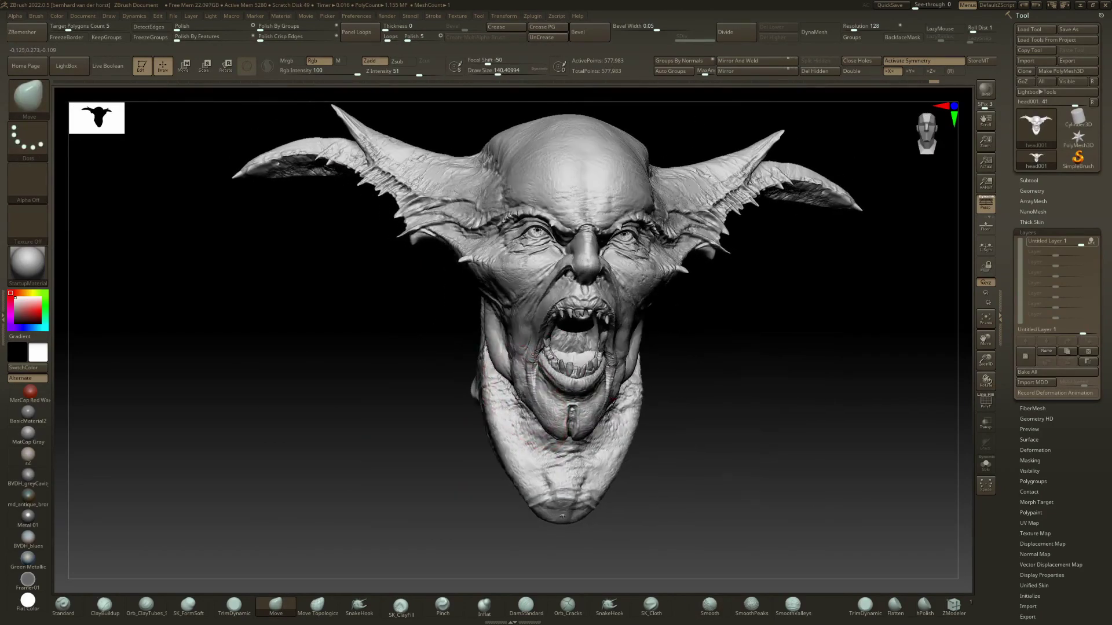
key("s")
left_click_drag(519, 395, 512, 396)
right_click_drag(519, 397, 525, 407)
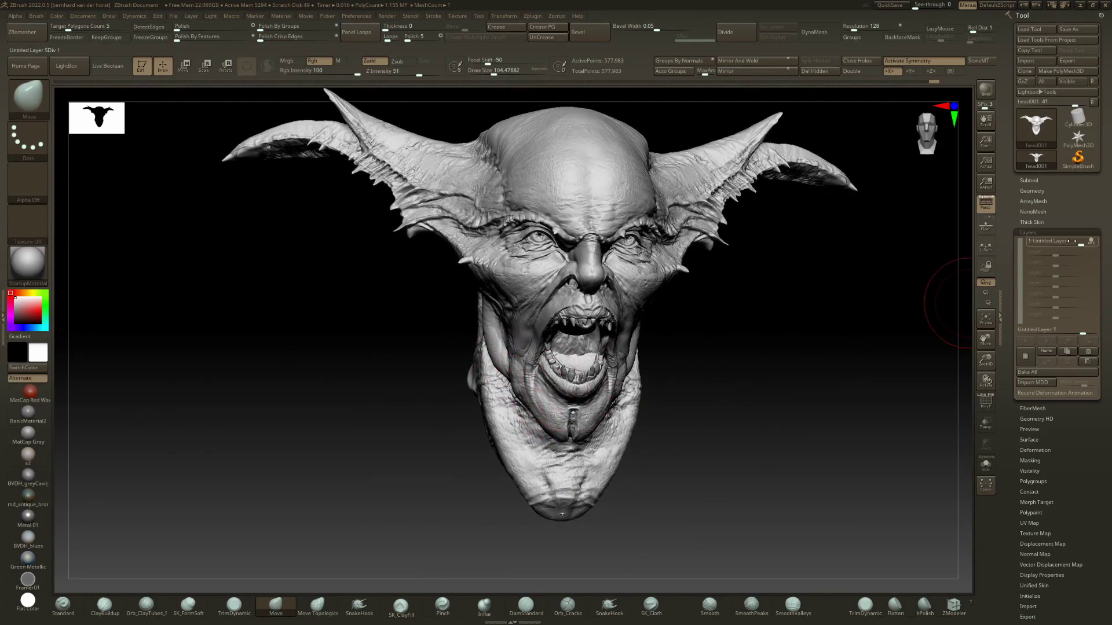
- Scrub the layer intensity between negative values and 1 to compare the closed and open jaw from several angles
mouse_move(1070, 241)
left_mouse_down()
mouse_move(1057, 244)
mouse_move(1090, 241)
mouse_move(1054, 242)
mouse_move(1091, 240)
left_mouse_up()
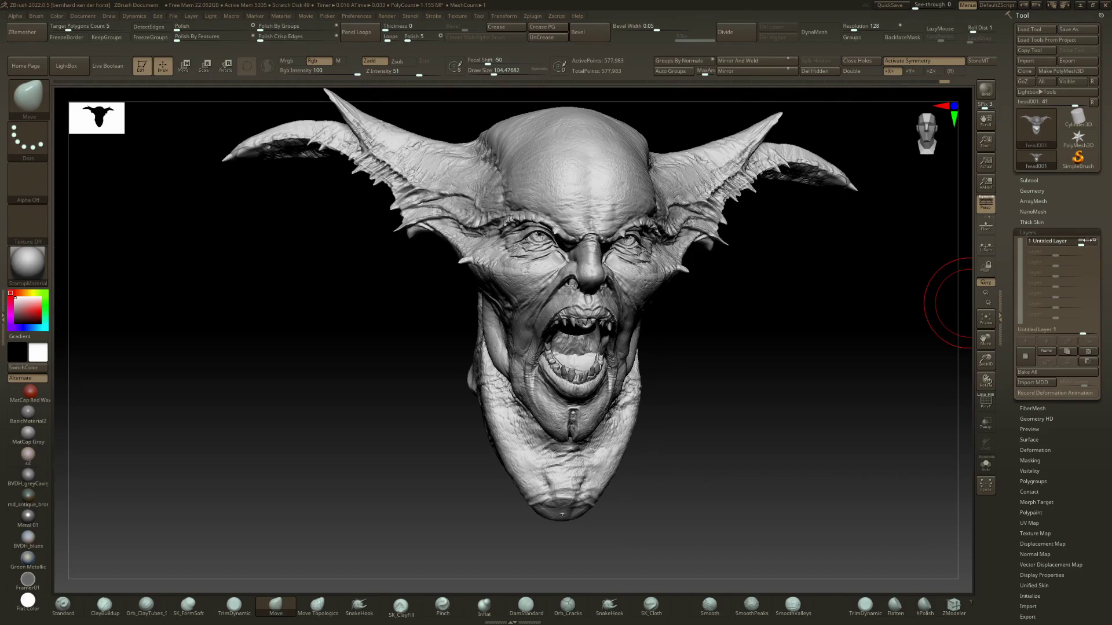
left_click_drag(1076, 241, 1021, 243)
right_click_drag(608, 341, 723, 298)
right_click_drag(723, 298, 731, 353, "ctrl")
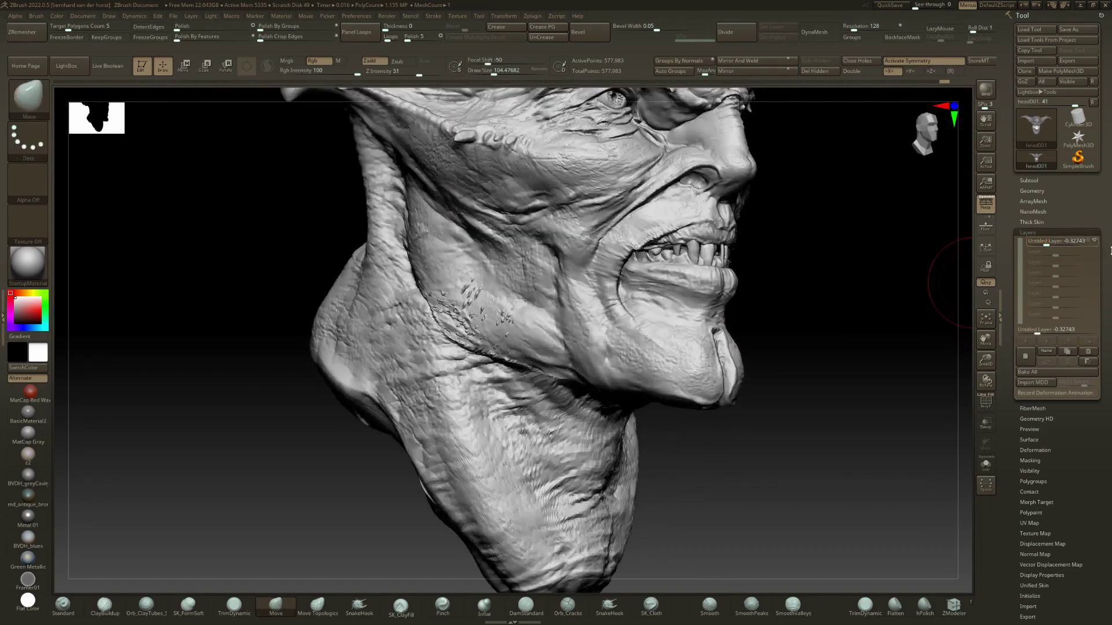
left_click_drag(1057, 243, 1088, 242)
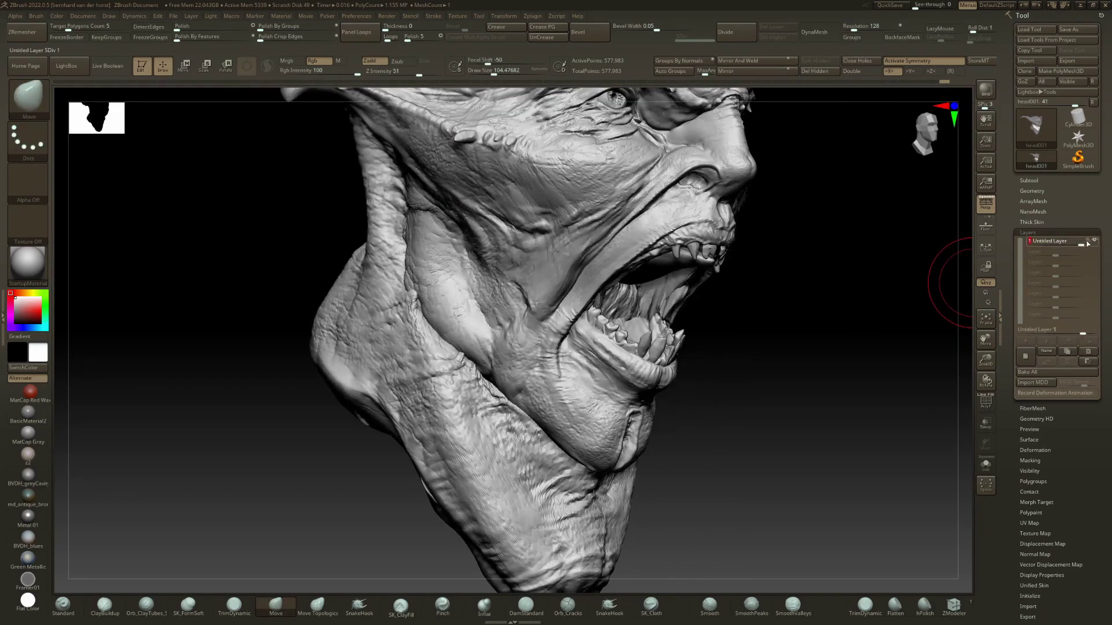
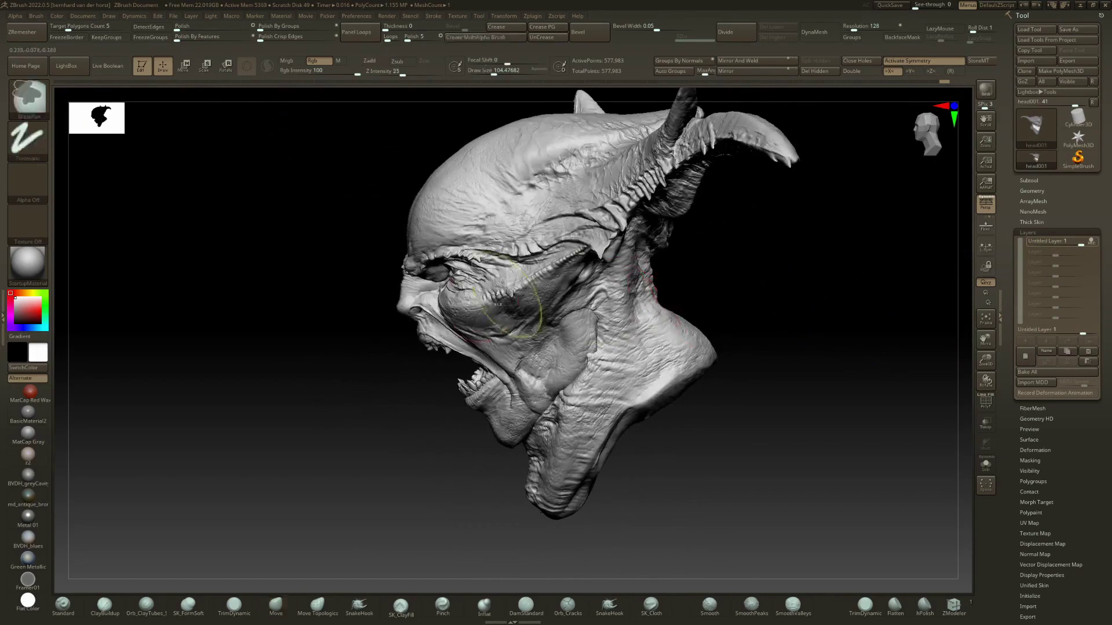
mouse_move(666, 376)
left_mouse_down("alt")
mouse_move(666, 417)
mouse_move(718, 394)
left_mouse_up("alt")
right_click_drag(402, 314, 418, 308)
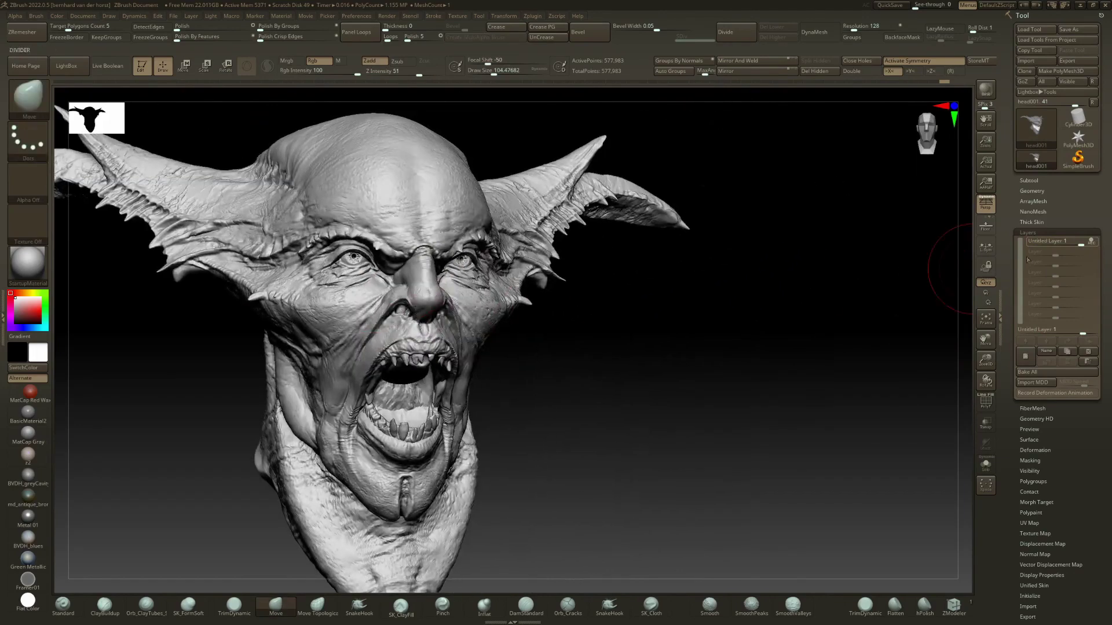
left_click_drag(1066, 246, 1080, 246)
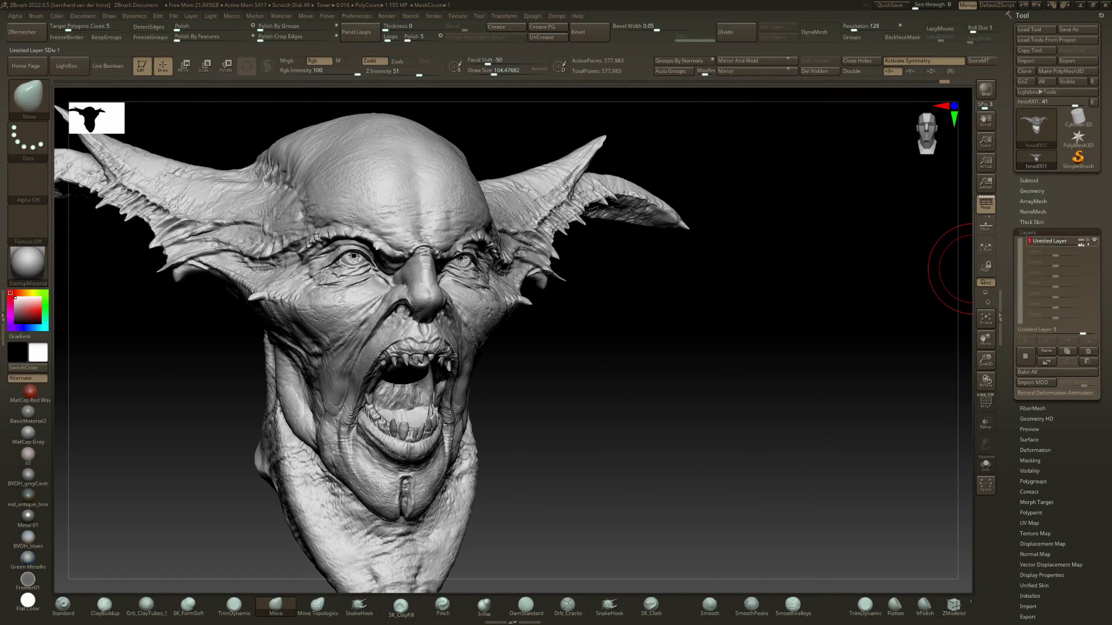
- Shape the fold between the nose and cheek with the Move brush, starting at a draw size of about 119
left_click_drag(540, 342, 383, 313)
right_click_drag(383, 313, 391, 308)
key("space")
left_click_drag(388, 307, 391, 307)
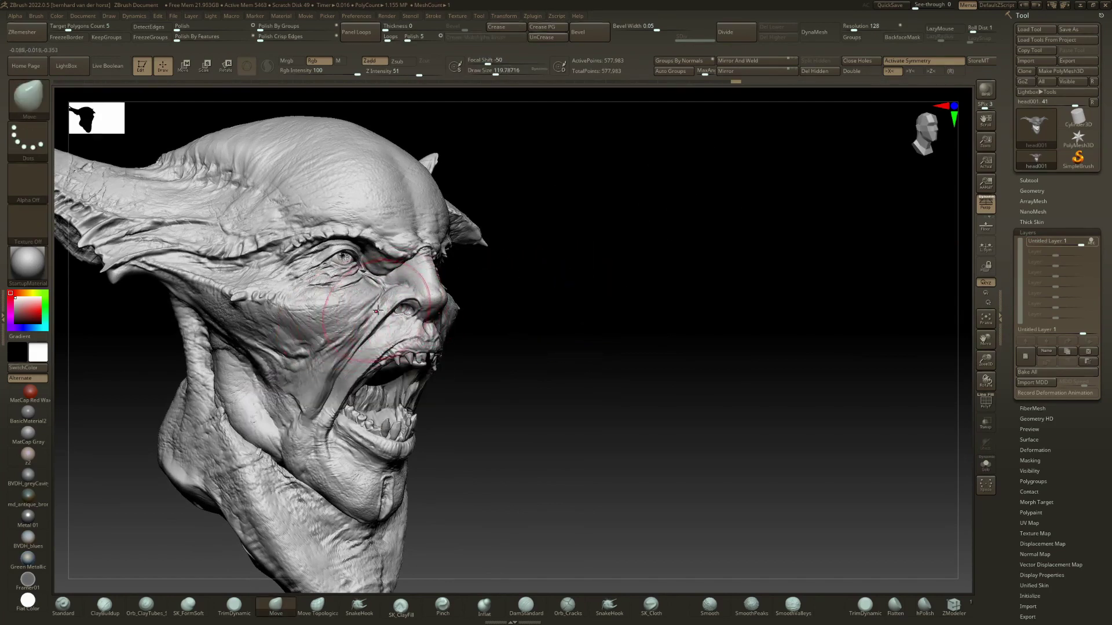
key("space")
left_click_drag(387, 316, 385, 316)
mouse_move(387, 316)
right_mouse_down()
mouse_move(361, 315)
mouse_move(431, 301)
right_mouse_up()
left_click_drag(425, 329, 425, 333)
mouse_move(425, 333)
right_mouse_down()
mouse_move(397, 341)
mouse_move(423, 361)
right_mouse_up()
- Reshape the lips and mouth corners of the open mouth with the Move Topological brush, starting at a draw size of about 74
key("b")
key("m")
key("t")
key("space")
left_click_drag(423, 361, 420, 362)
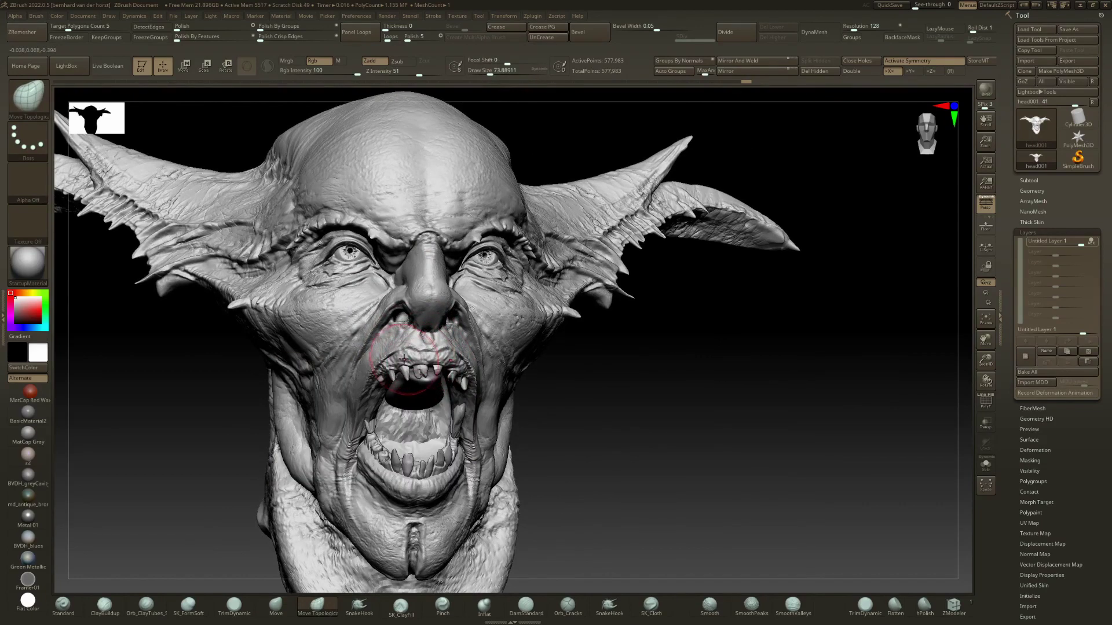
mouse_move(375, 363)
right_mouse_down("ctrl")
mouse_move(386, 413)
mouse_move(428, 396)
mouse_move(395, 368)
mouse_move(405, 365)
mouse_move(391, 410)
mouse_move(359, 409)
right_mouse_up("ctrl")
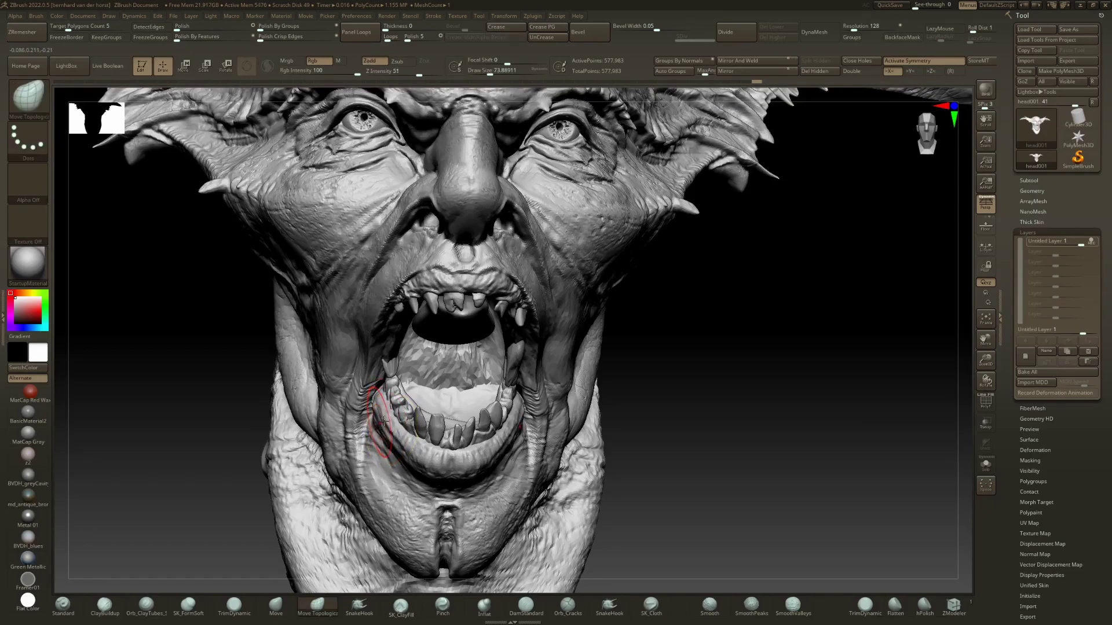
key("space")
left_click_drag(388, 450, 402, 450)
- Sculpt the crease below the lower lip with the Standard brush at a draw size of about 17, turning symmetry off
mouse_move(416, 495)
right_mouse_down("alt")
mouse_move(422, 382)
mouse_move(463, 385)
right_mouse_up("alt")
key("b")
key("s")
key("t")
key("space")
left_click_drag(456, 378, 458, 377)
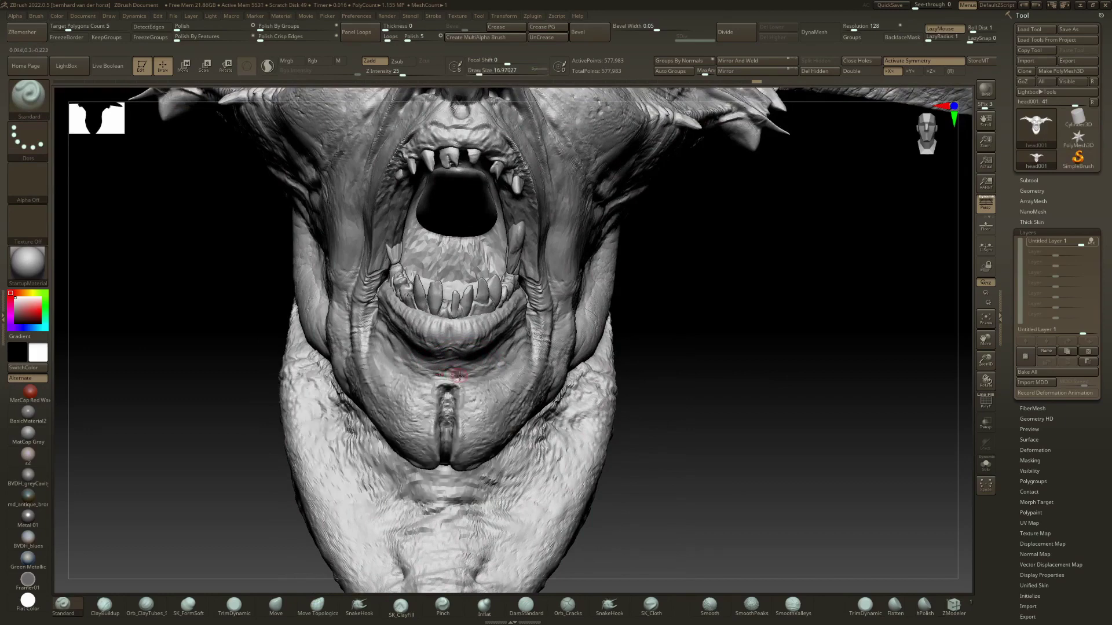
right_click_drag(433, 382, 450, 375)
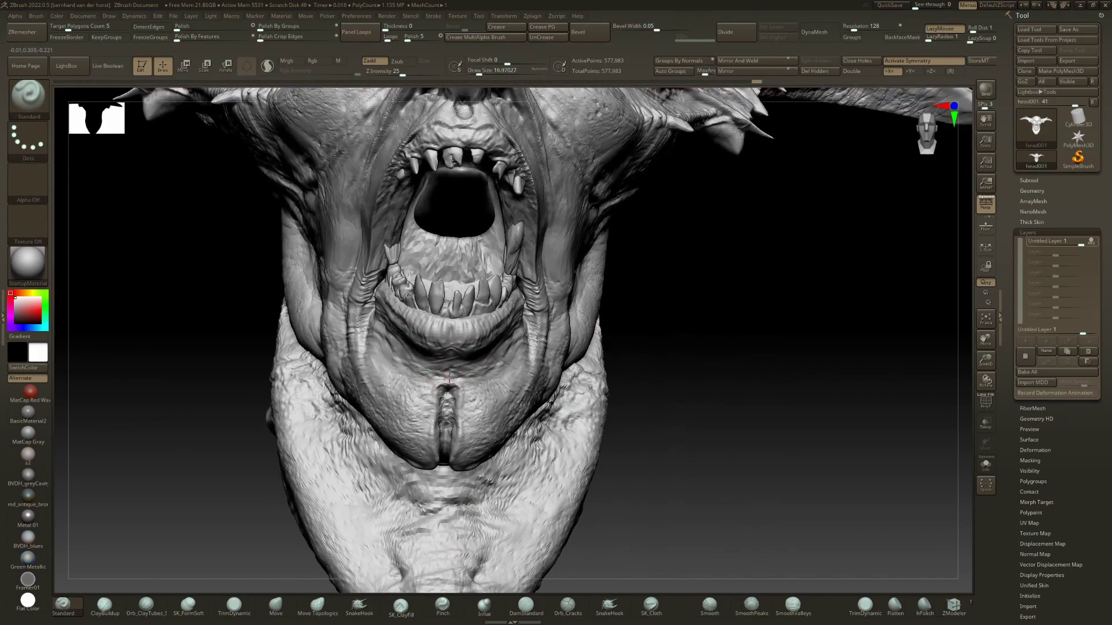
key("x")
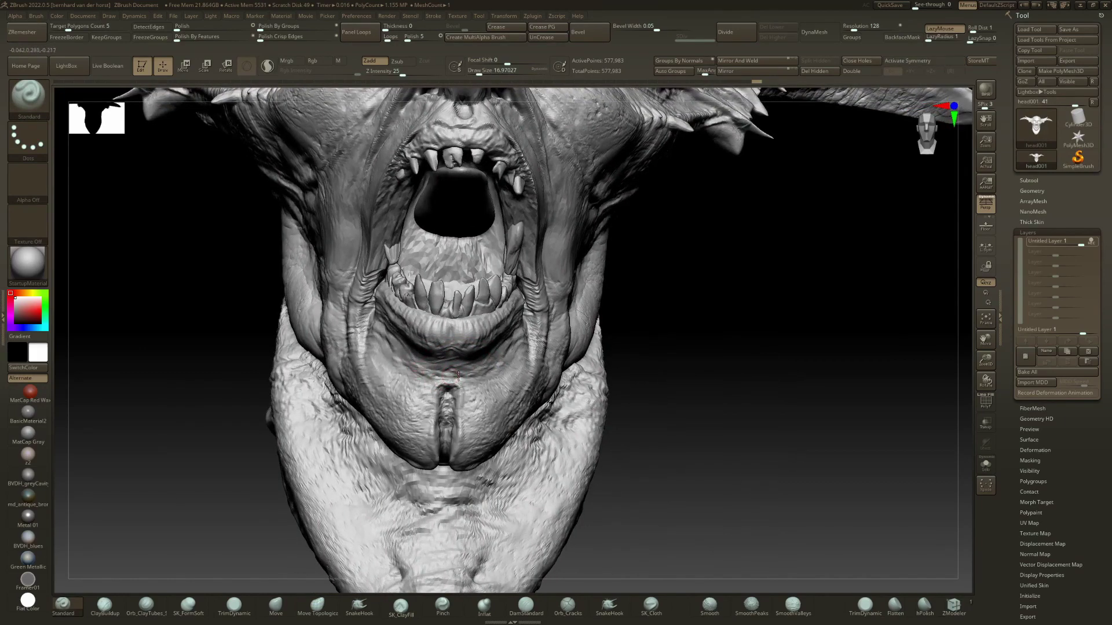
- Turn symmetry back on and build up the stretched skin between the lower lip and chin with the Standard brush
key("f")
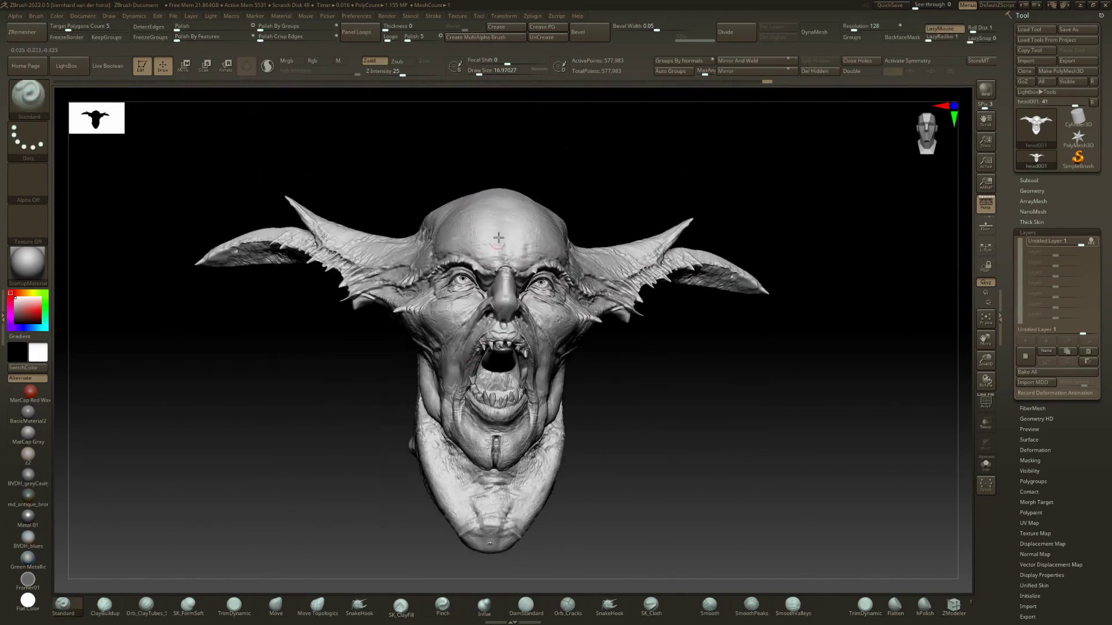
right_click_drag(505, 209, 513, 177)
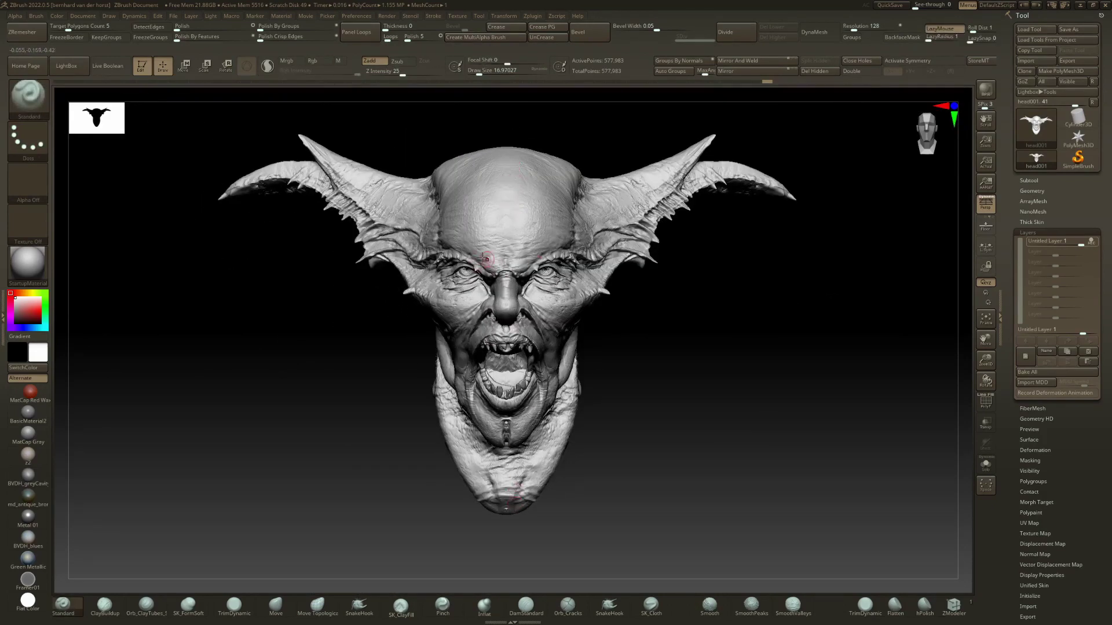
right_click_drag(505, 394, 514, 458, "ctrl")
right_click_drag(514, 458, 472, 314, "alt")
scroll(472, 314, "up", 4)
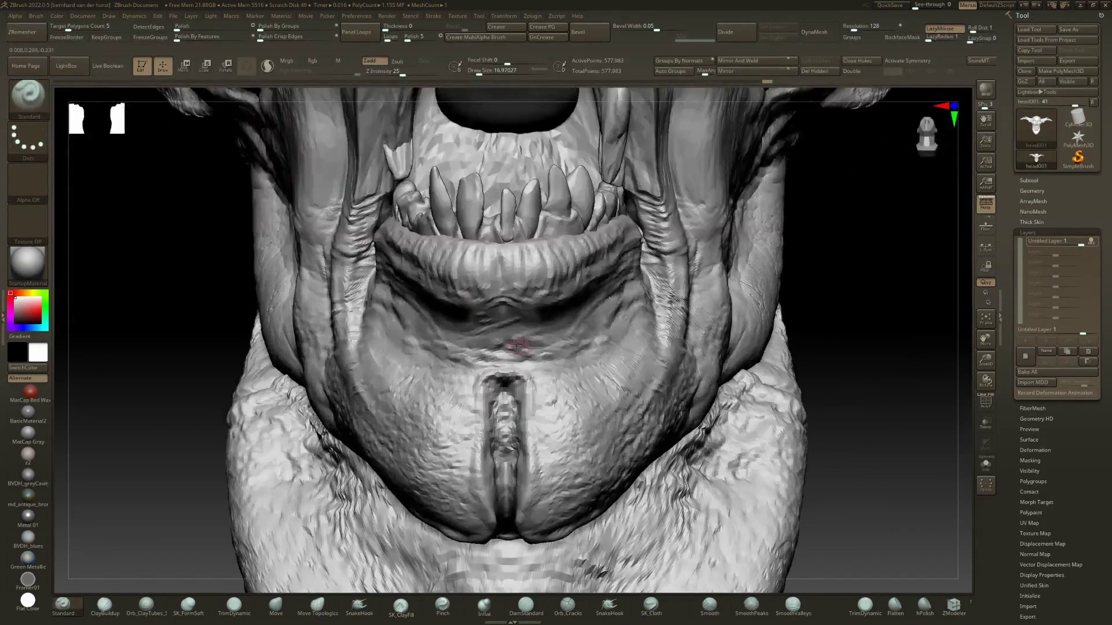
key("x")
left_click_drag(499, 326, 532, 315)
right_click_drag(535, 362, 568, 290, "ctrl")
right_click_drag(567, 289, 605, 324)
right_click_drag(605, 325, 614, 342, "ctrl")
scroll(614, 343, "up", 4)
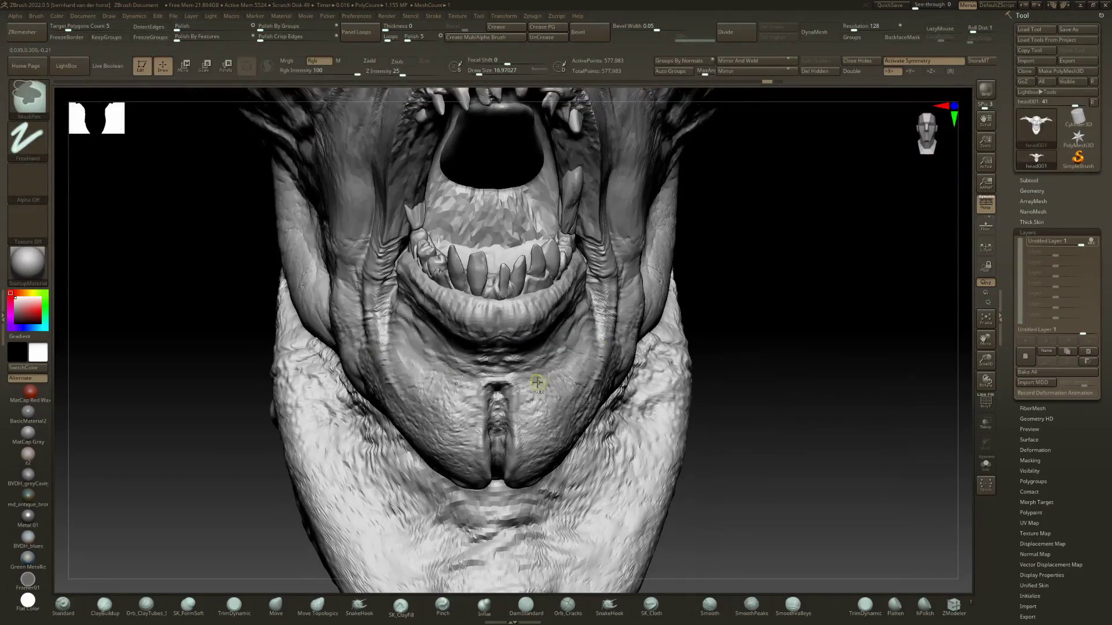
mouse_move(489, 346)
right_mouse_down("ctrl")
mouse_move(527, 365)
mouse_move(519, 371)
right_mouse_up("ctrl")
- Add finer asymmetrical wrinkles above the chin cleft with the Standard brush at a draw size of about 14
key("x")
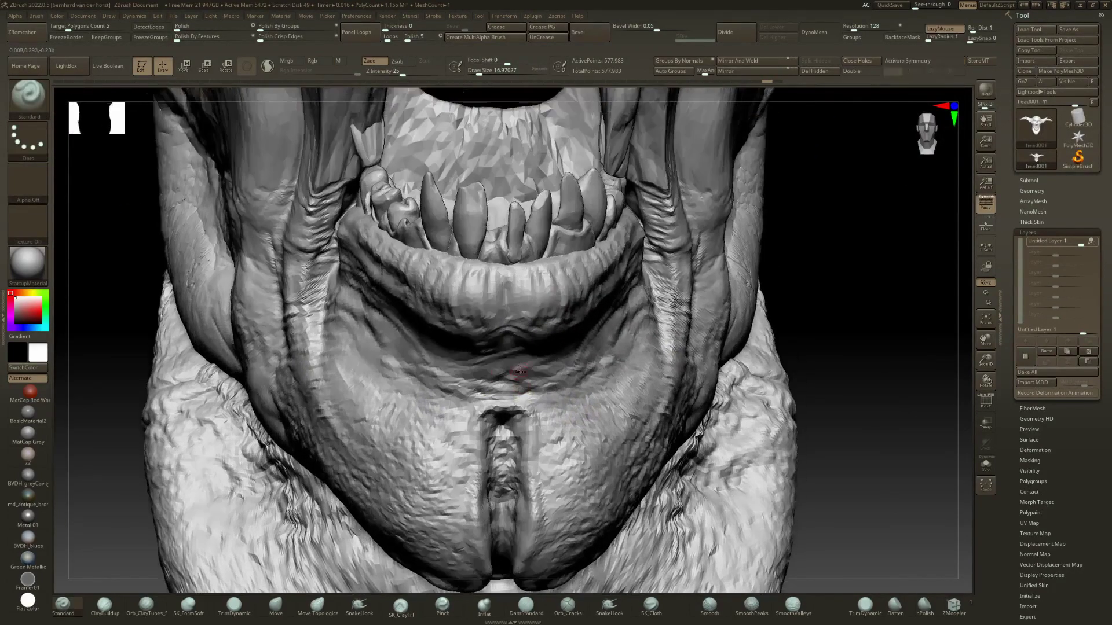
key("space")
left_click_drag(516, 370, 510, 368)
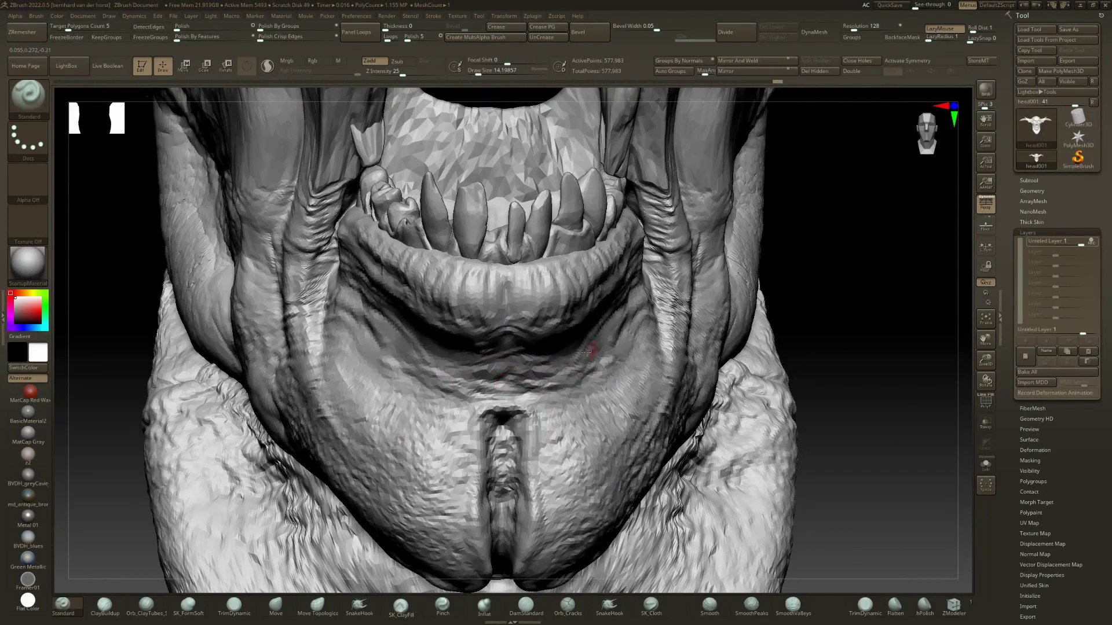
mouse_move(467, 395)
right_mouse_down("ctrl")
mouse_move(467, 363)
mouse_move(467, 381)
right_mouse_up("ctrl")
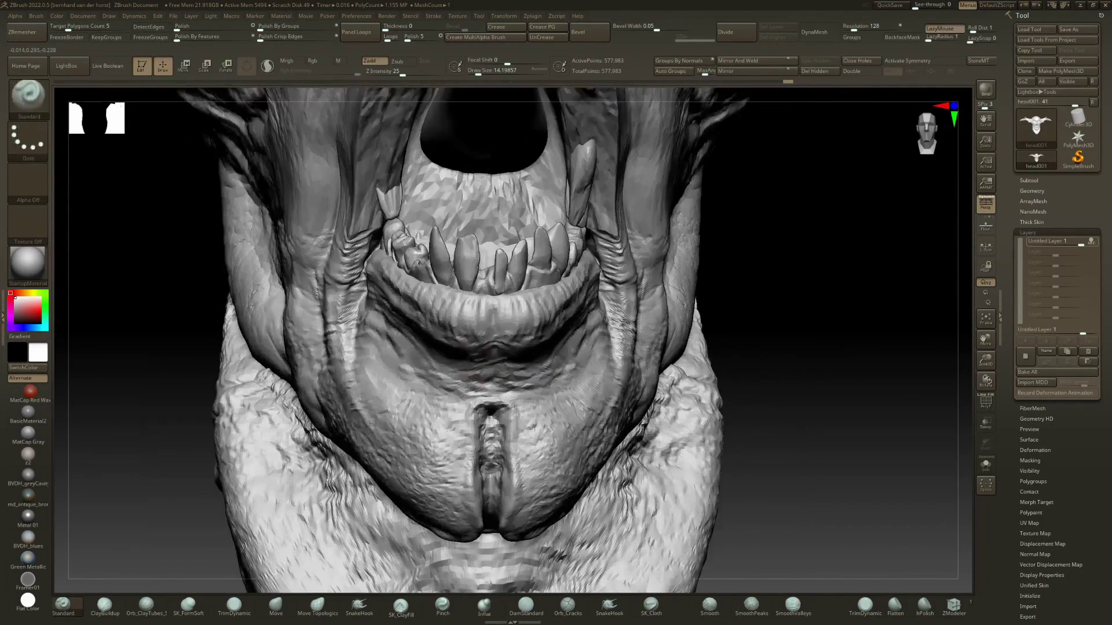
key("x")
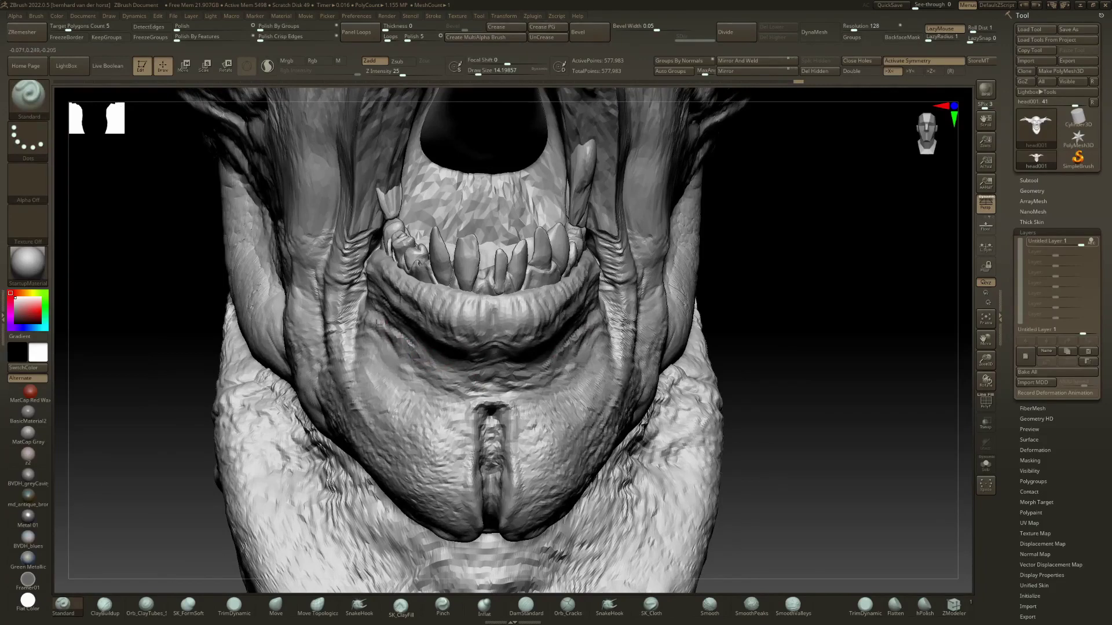
key("x")
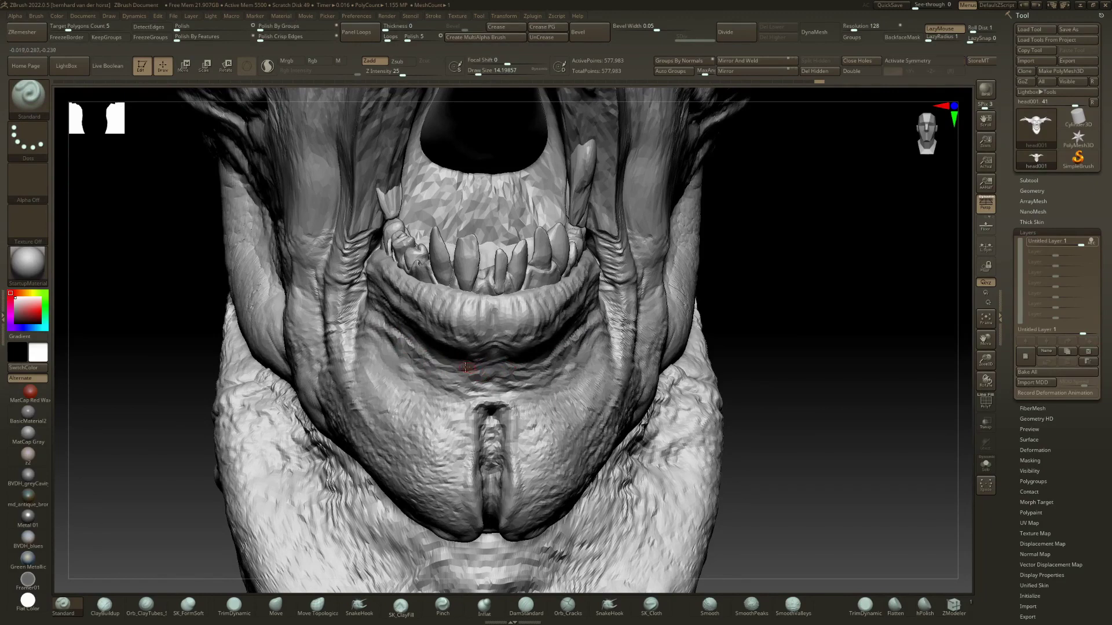
right_click_drag(484, 373, 484, 356, "ctrl")
- Choose a different smoothing brush and soften the wrinkles around the chin
right_click_drag(484, 356, 660, 524)
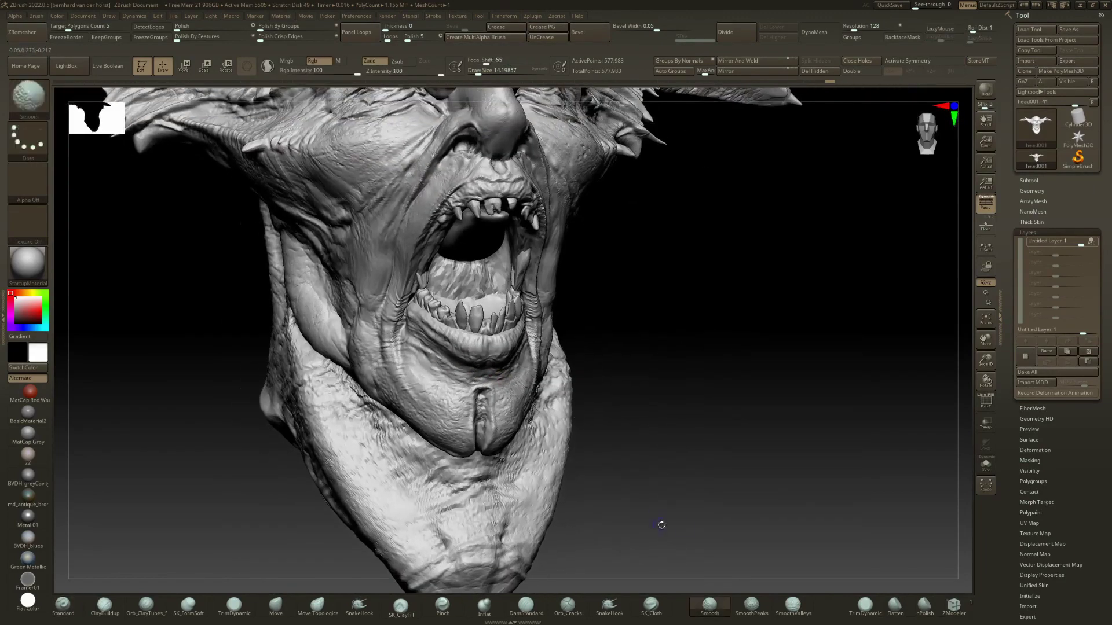
left_click(763, 607)
left_click(766, 613)
mouse_move(423, 379)
right_mouse_down("shift")
mouse_move(452, 390)
mouse_move(420, 335)
mouse_move(371, 359)
mouse_move(447, 385)
mouse_move(430, 387)
mouse_move(434, 411)
right_mouse_up("shift")
- Adjust the chin beside the cleft with the Move brush at a draw size of about 49
key("b")
key("d")
key("s")
key("b")
key("c")
key("b")
key("b")
key("m")
key("v")
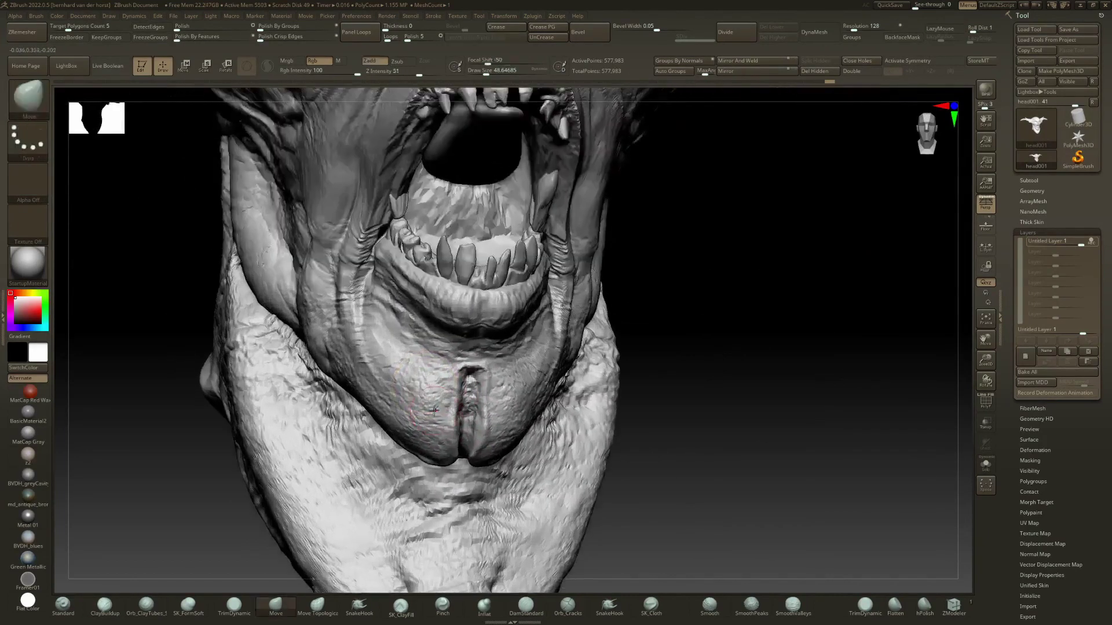
- Carve creases into the chin with the DamStandard brush, enabling symmetry and reducing the draw size to about 41
key("b")
key("d")
key("s")
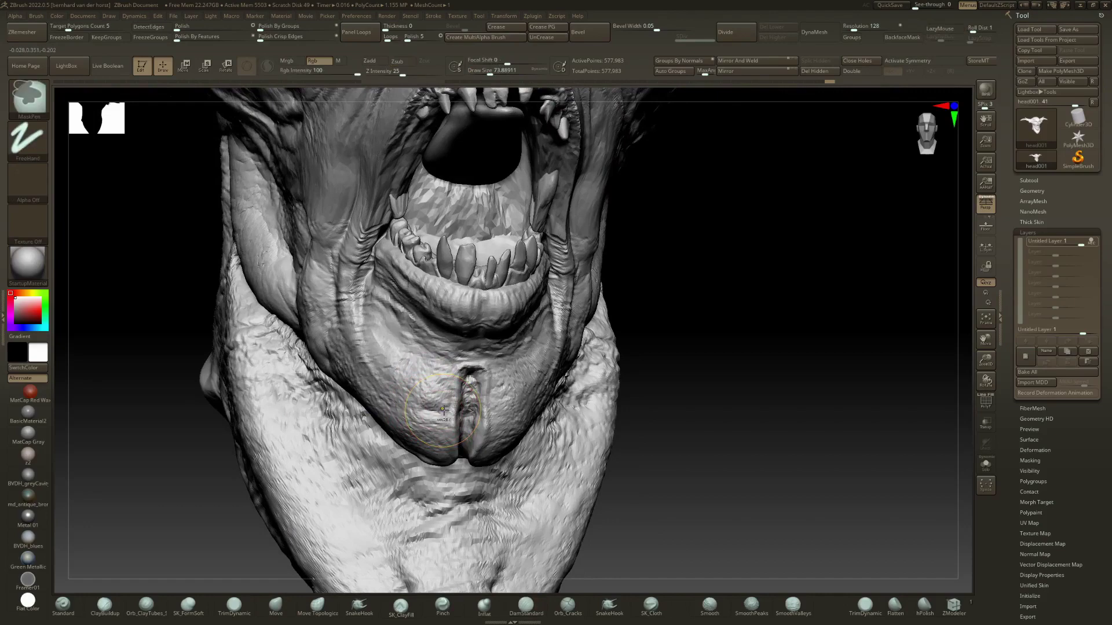
key("x")
mouse_move(442, 409)
right_mouse_down("ctrl")
mouse_move(428, 391)
mouse_move(458, 425)
right_mouse_up("ctrl")
key("space")
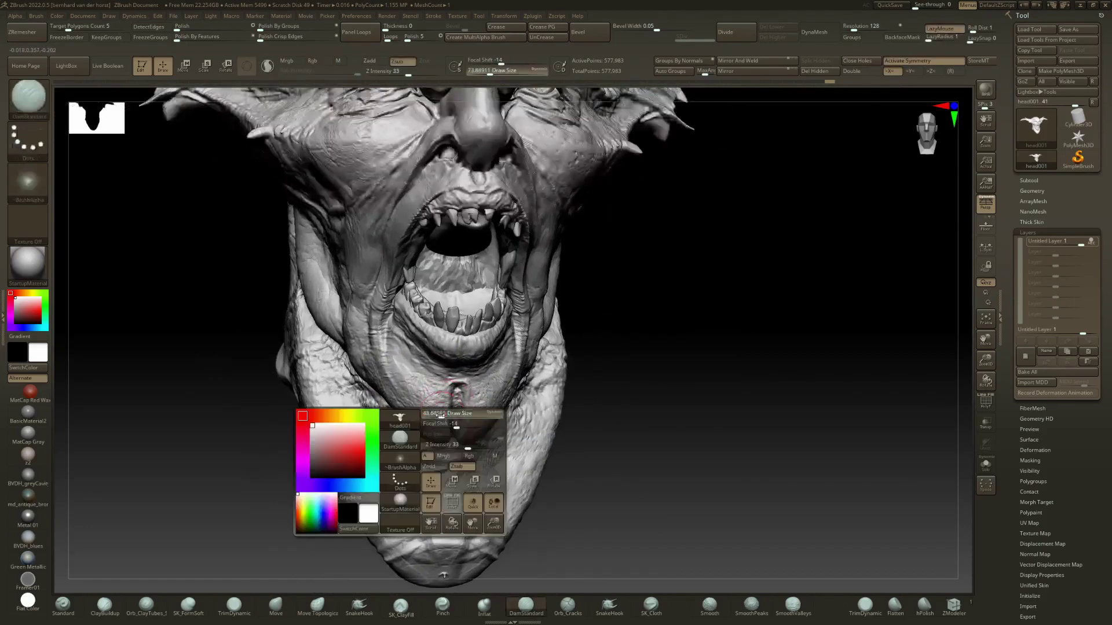
left_click_drag(456, 427, 447, 427)
- Scrub the open-jaw layer's intensity and check the deformation in side view
right_click_drag(432, 401, 504, 373)
right_click_drag(515, 251, 522, 332, "alt")
right_click_drag(654, 430, 689, 390, "ctrl")
mouse_move(1070, 247)
left_mouse_down()
mouse_move(1091, 244)
mouse_move(1049, 243)
mouse_move(1083, 246)
left_mouse_up()
mouse_move(599, 374)
left_mouse_down()
mouse_move(620, 365)
mouse_move(605, 365)
left_mouse_up()
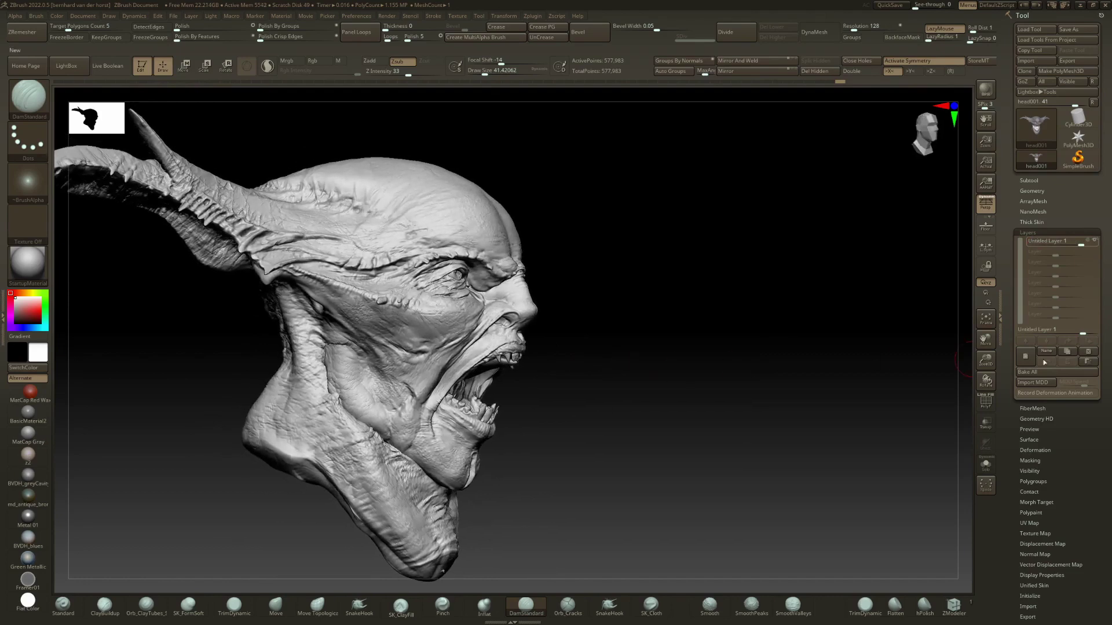
- Set the open-jaw layer's intensity to 0 and add a new layer for another expression
left_click(1064, 242)
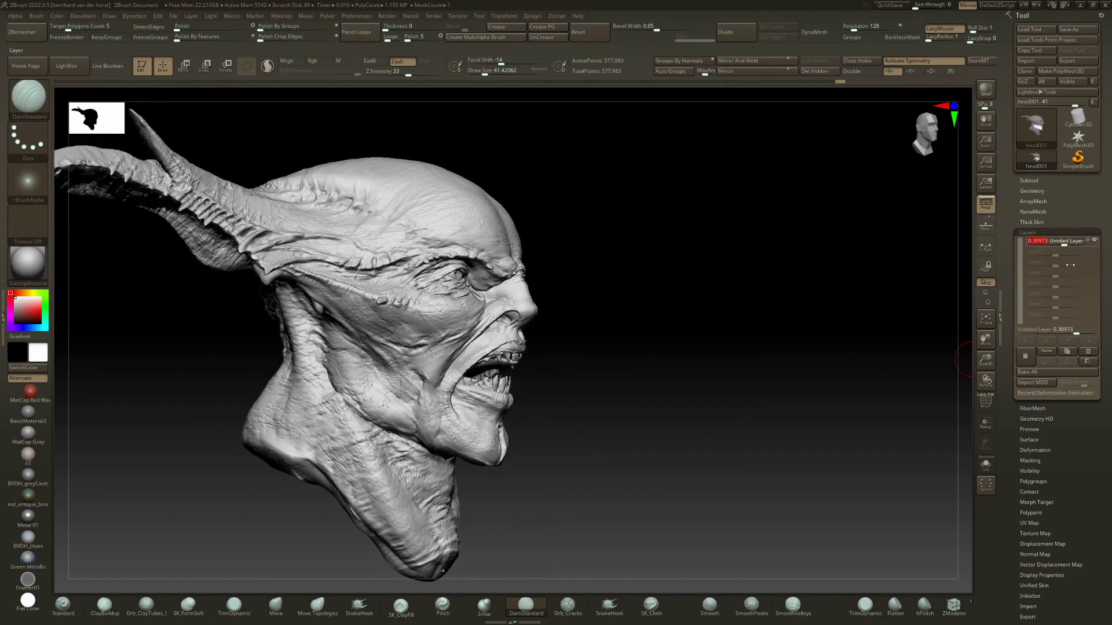
type("0")
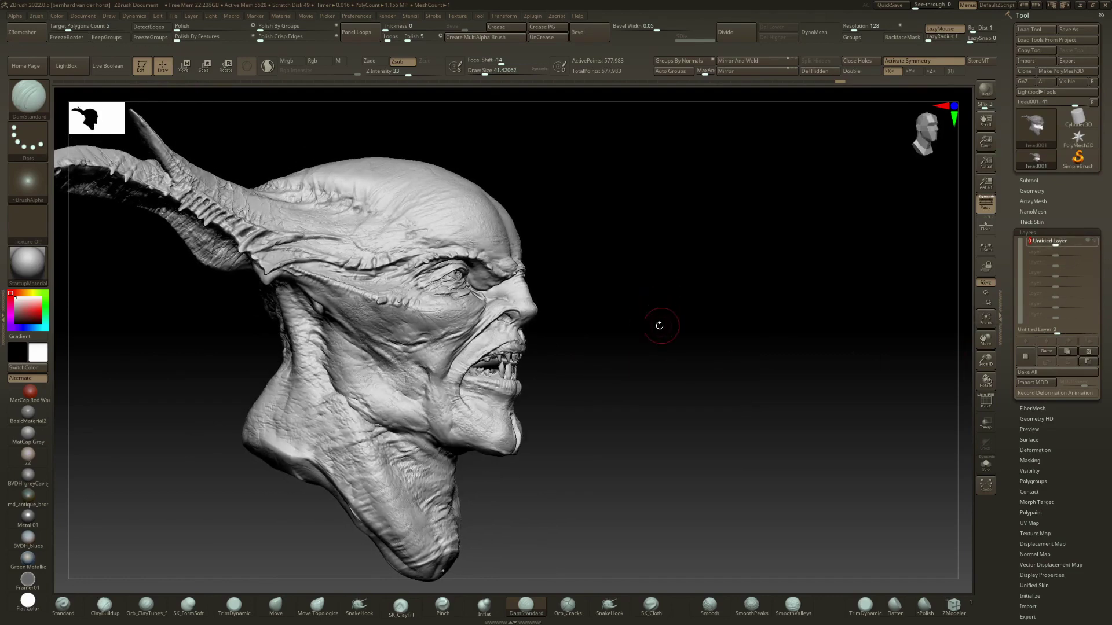
left_click_drag(659, 325, 624, 328, "shift")
left_click(1024, 357)
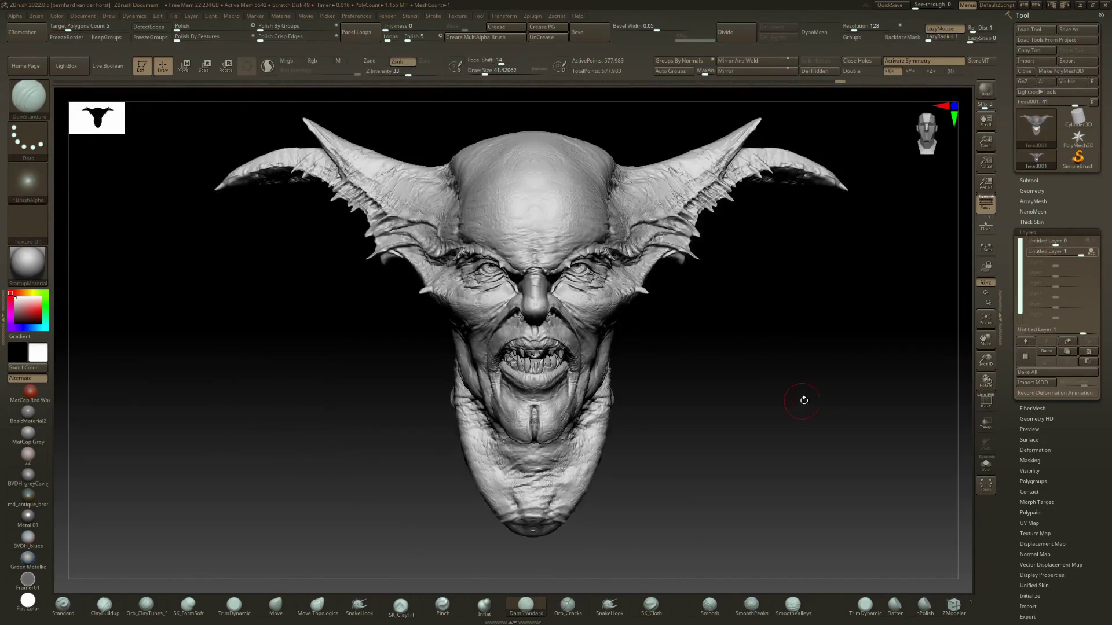
- Switch to the Move brush and reshape the brows around the nose bridge on the new layer
right_click_drag(586, 268, 587, 307, "ctrl")
right_click_drag(521, 290, 579, 286)
key("b")
key("m")
key("v")
key("space")
mouse_move(465, 264)
left_mouse_down()
mouse_move(481, 255)
mouse_move(507, 286)
mouse_move(504, 257)
mouse_move(444, 257)
mouse_move(482, 264)
mouse_move(434, 278)
left_mouse_up()
key("space")
key("space")
key("space")
left_click_drag(519, 253, 520, 260)
- Refine the inner brows from several angles with further Move brush strokes
right_click_drag(579, 264, 523, 262)
left_click_drag(523, 262, 526, 266)
right_click_drag(528, 259, 576, 254)
left_click_drag(468, 243, 466, 249)
mouse_move(524, 246)
right_mouse_down()
mouse_move(479, 257)
mouse_move(470, 204)
mouse_move(496, 202)
right_mouse_up()
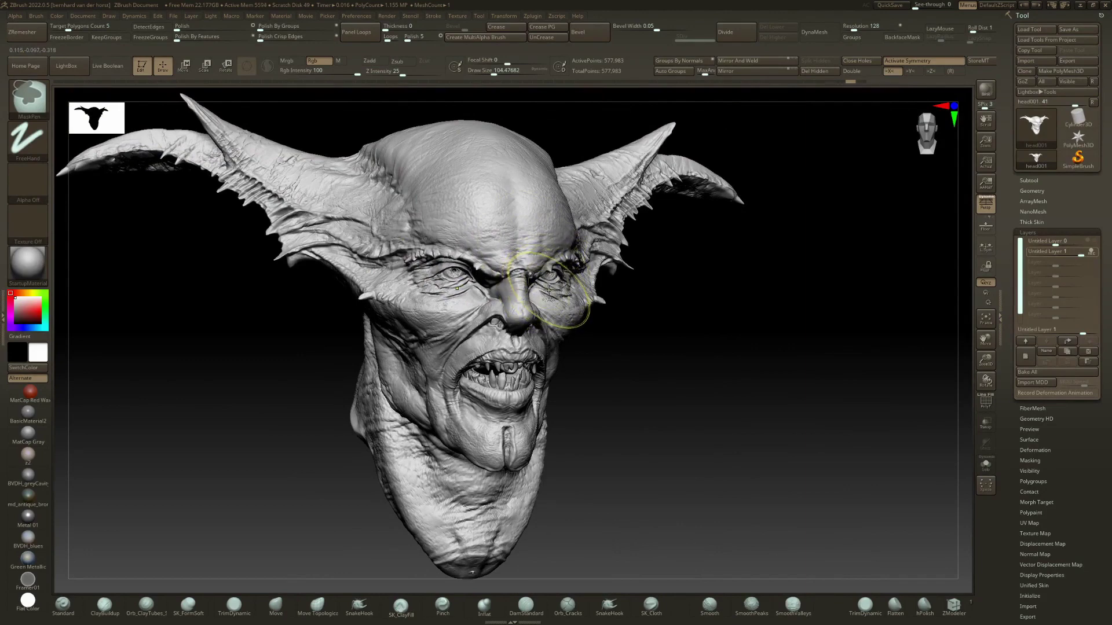
- Reshape the lips and mouth corners on the new layer with the Move brush at a draw size of about 104
right_click_drag(458, 349, 528, 354, "ctrl")
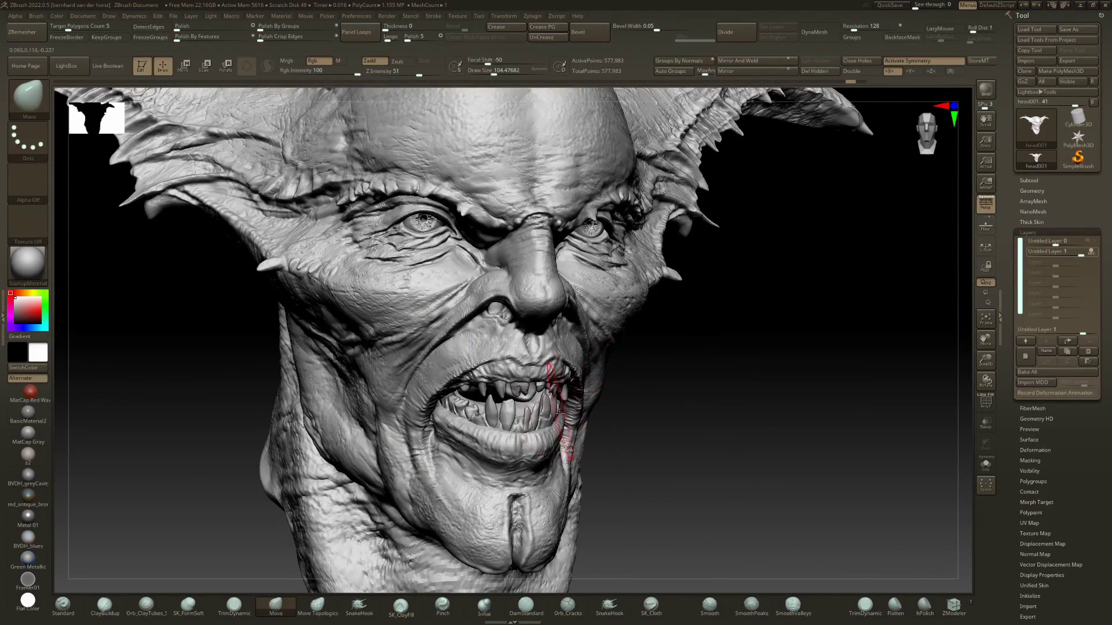
right_click_drag(560, 414, 503, 382, "ctrl")
right_click_drag(400, 379, 453, 381)
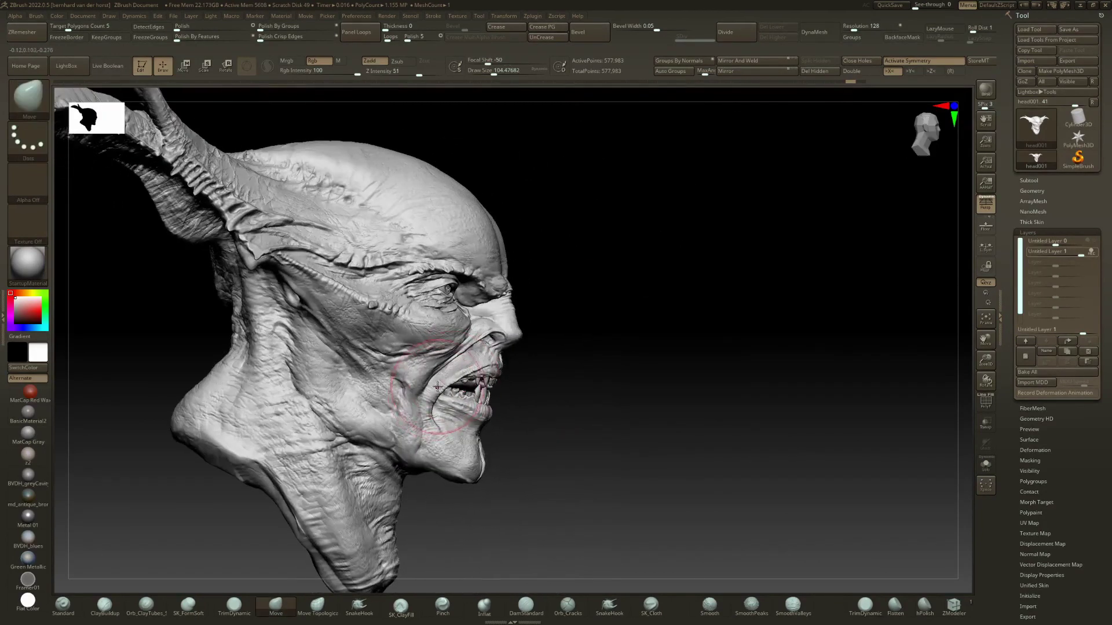
- Pull the mouth corner back and up into a grin in side view, alternating between the Move Topological and Move brushes
key("b")
key("m")
key("t")
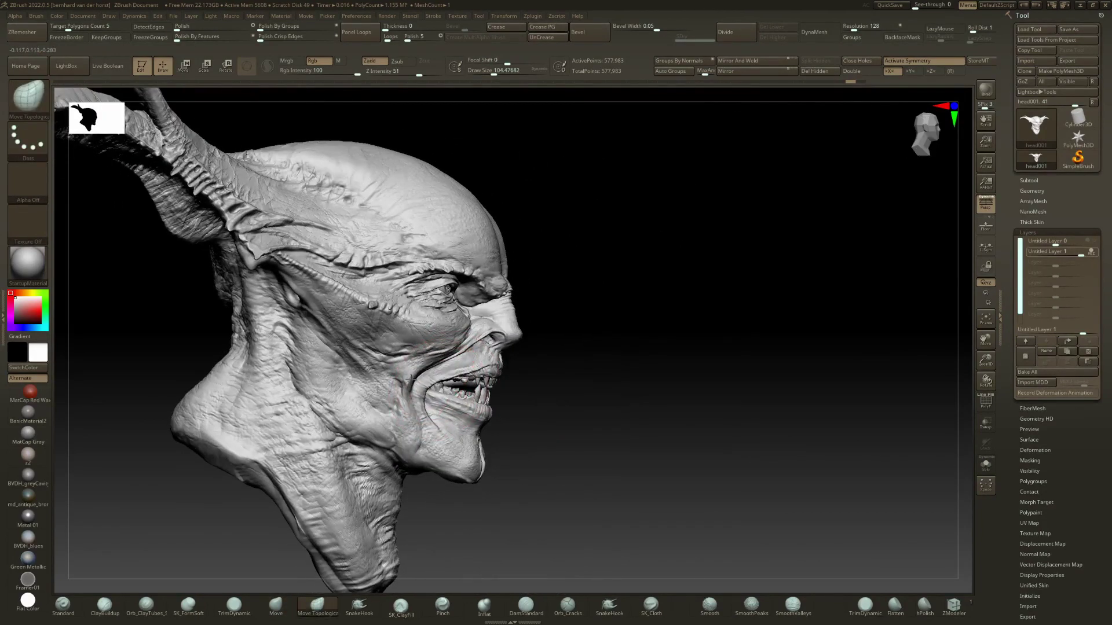
key("b")
key("m")
key("v")
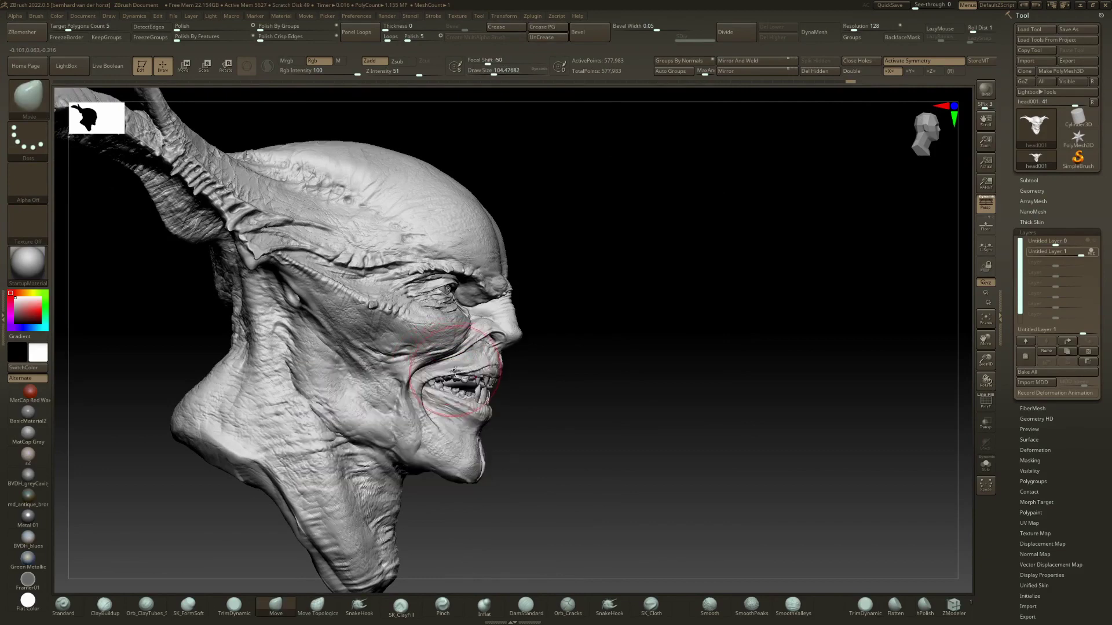
key("b")
key("m")
key("t")
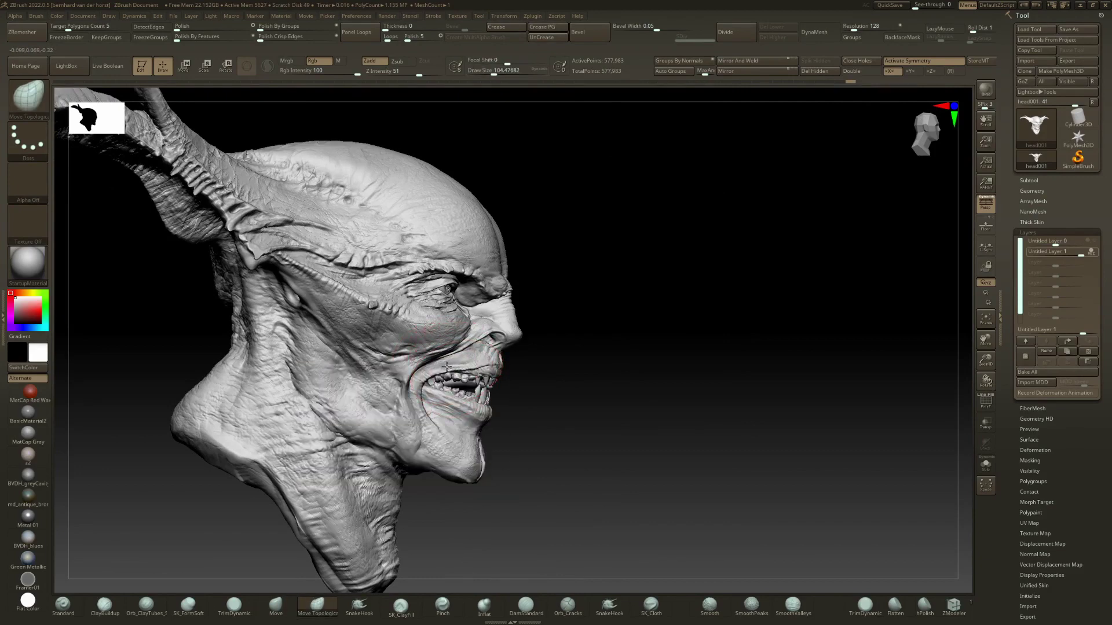
- Raise the draw size to about 212 and undo the last stroke on the upper lip
mouse_move(440, 360)
right_mouse_down()
mouse_move(347, 361)
mouse_move(359, 405)
mouse_move(443, 369)
mouse_move(435, 377)
right_mouse_up()
key("space")
left_click_drag(422, 384, 431, 384)
right_click_drag(432, 383, 423, 377)
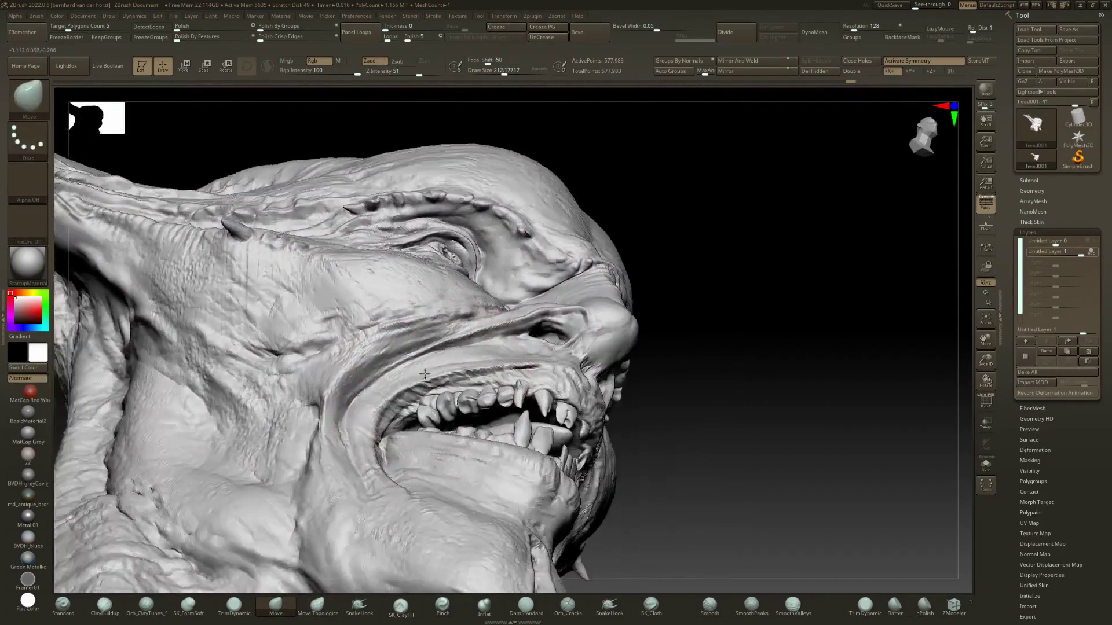
left_click_drag(426, 398, 418, 400)
key("ctrl+z")
- Reshape the grinning lips around the teeth with the Move Topological brush at a draw size of about 212
key("b")
key("m")
key("v")
key("b")
key("m")
key("t")
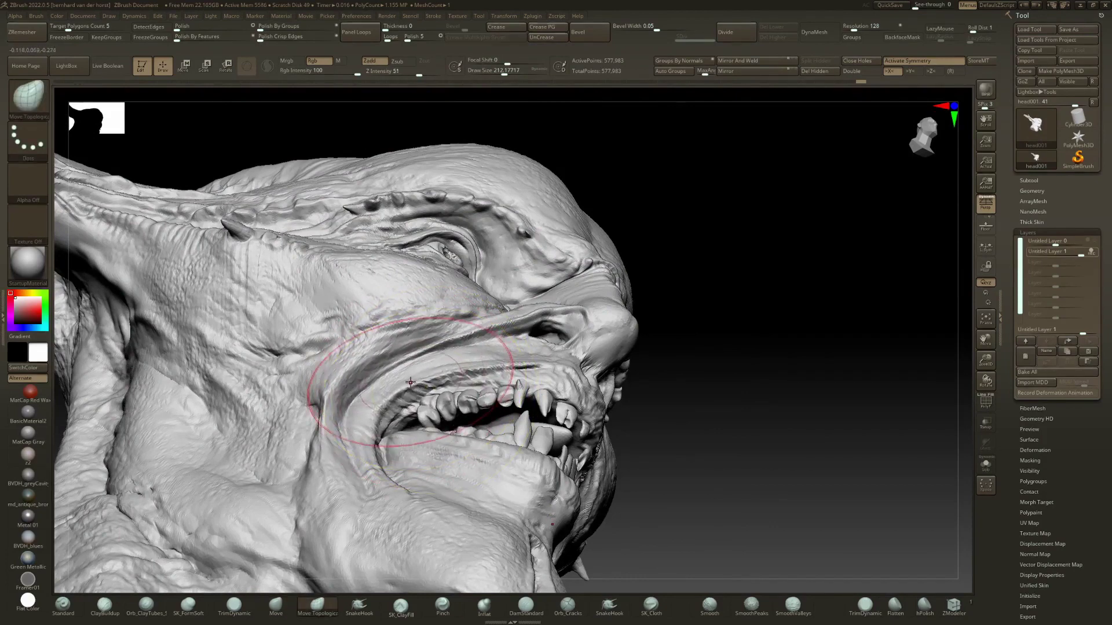
left_click_drag(492, 463, 494, 479)
- Shape the cheek beside the grin with the Move brush, using draw sizes of about 136 and 112
mouse_move(492, 452)
right_mouse_down("ctrl")
mouse_move(490, 371)
mouse_move(482, 409)
mouse_move(533, 432)
mouse_move(399, 405)
mouse_move(447, 453)
mouse_move(448, 382)
mouse_move(427, 456)
right_mouse_up("ctrl")
key("b")
key("m")
key("v")
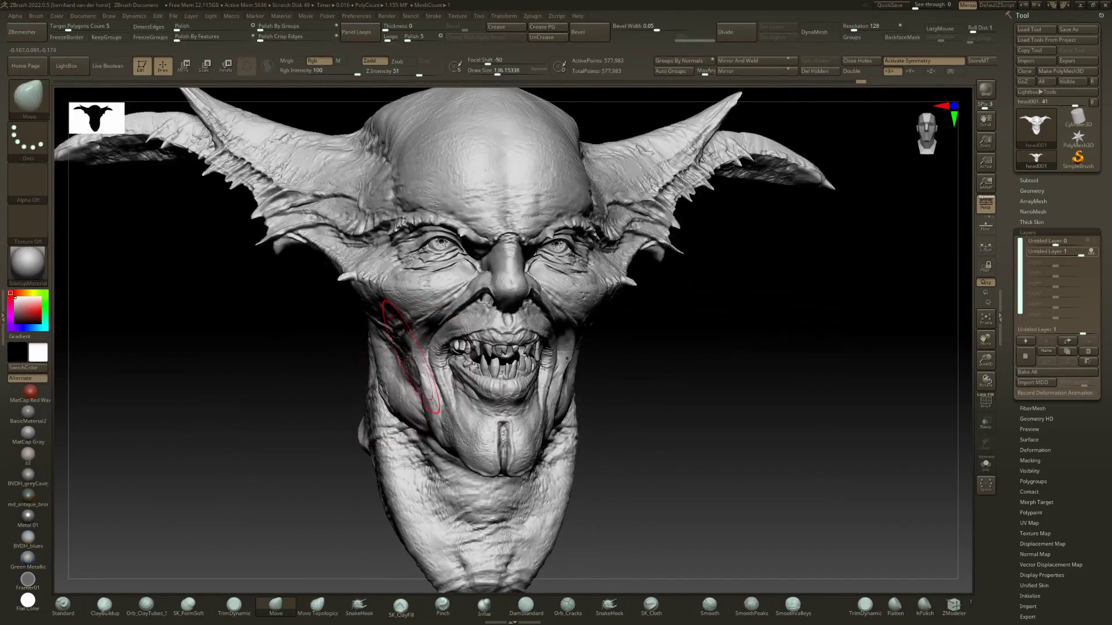
key("[")
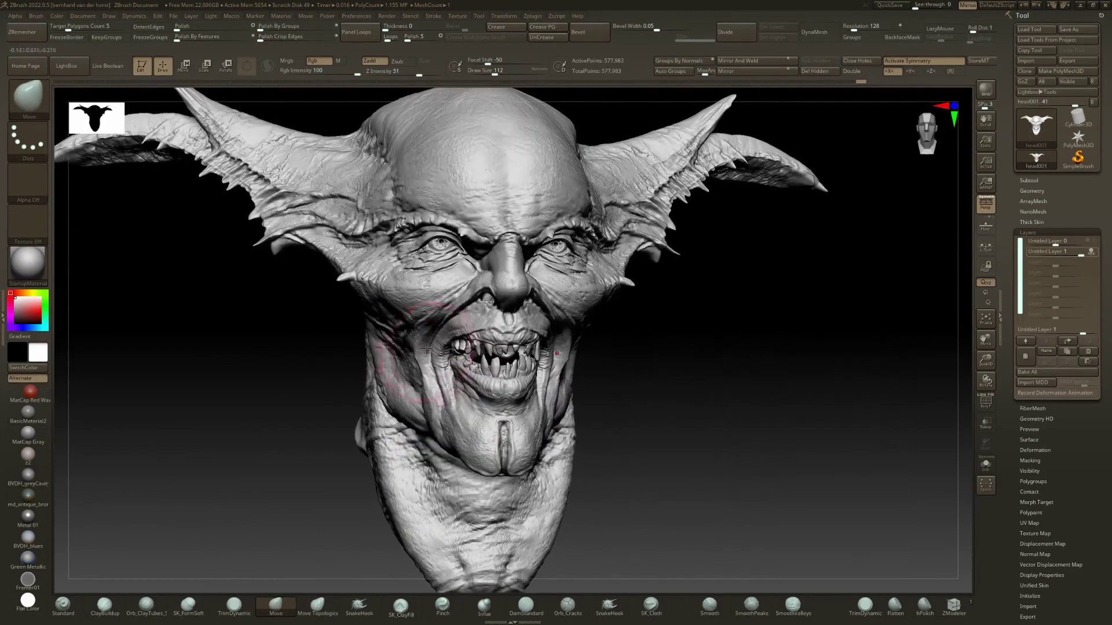
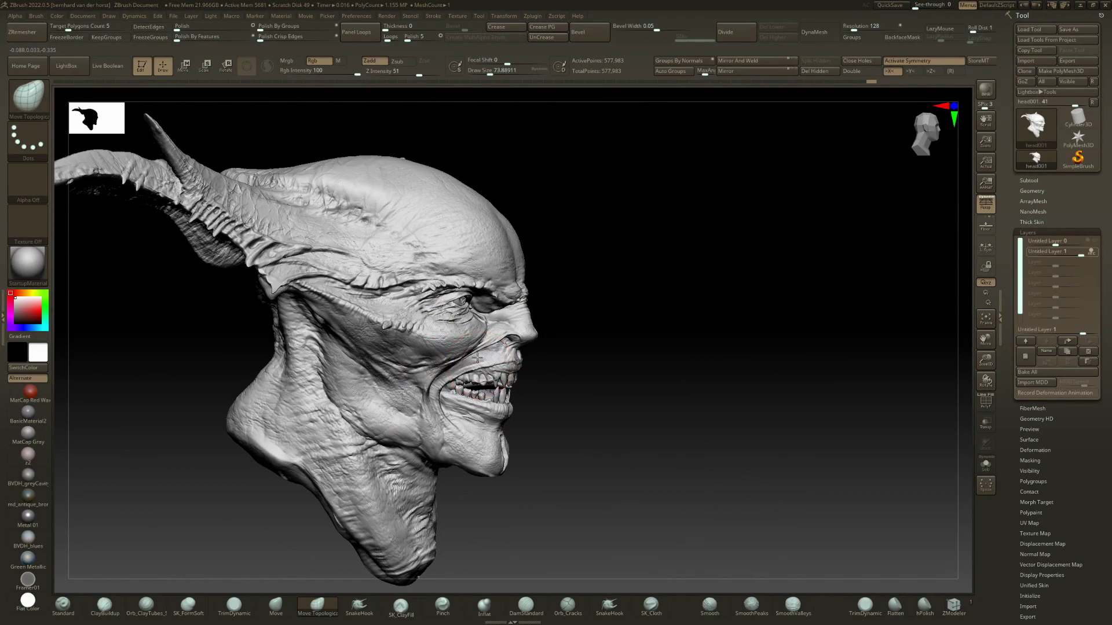
- Stretch the grin and cheek folds from both sides with the Move Topological brush, raising the draw size to about 145
right_click_drag(477, 358, 426, 360)
right_click_drag(426, 360, 446, 342, "ctrl")
right_click_drag(584, 336, 498, 339)
mouse_move(498, 339)
right_mouse_down("ctrl")
mouse_move(504, 378)
mouse_move(483, 376)
right_mouse_up("ctrl")
key("space")
mouse_move(521, 380)
left_mouse_down()
mouse_move(510, 380)
mouse_move(514, 354)
left_mouse_up()
key("space")
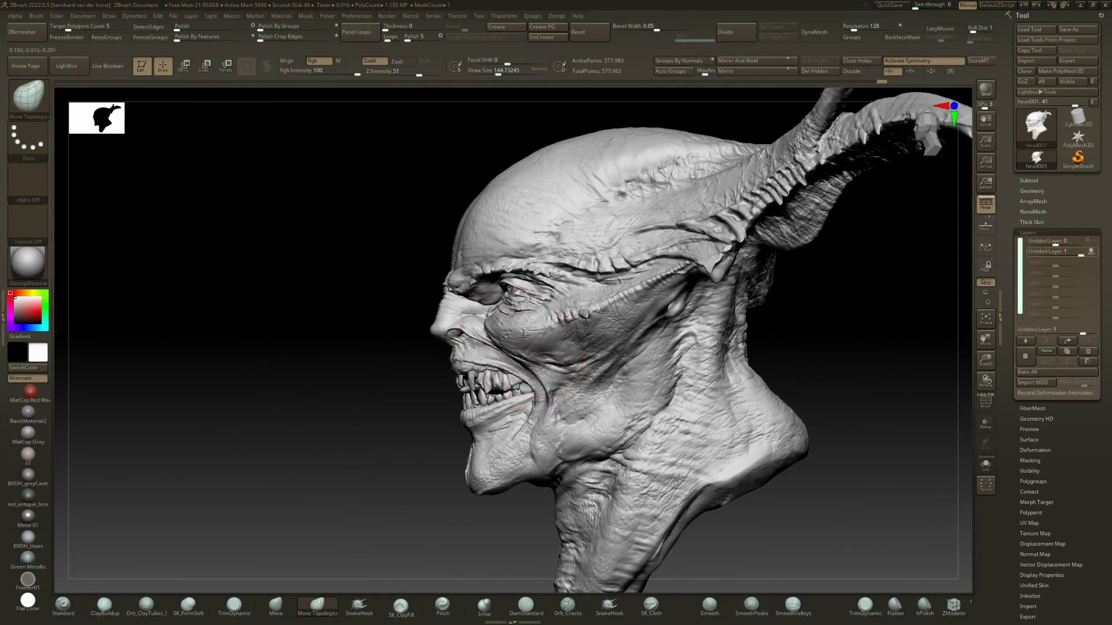
- Switch to the Move brush at a draw size of about 59 and adjust the skin around the eye
mouse_move(528, 327)
right_mouse_down()
mouse_move(568, 316)
mouse_move(508, 365)
right_mouse_up()
key("b")
key("m")
key("v")
key("space")
left_click_drag(508, 354, 498, 354)
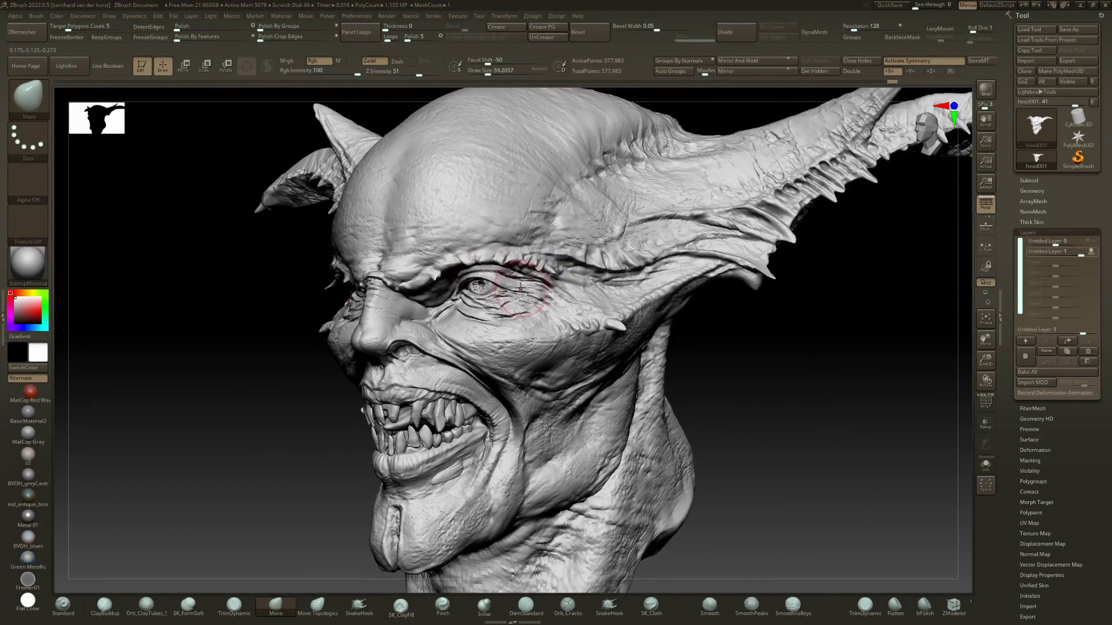
- Build up the skin folds around the eyes with the Standard brush at a draw size of about 25
key("b")
key("s")
key("t")
left_click_drag(516, 294, 548, 296)
right_click_drag(518, 293, 509, 249, "ctrl")
mouse_move(428, 275)
right_mouse_down()
mouse_move(494, 285)
mouse_move(423, 306)
right_mouse_up()
mouse_move(424, 305)
left_mouse_down()
mouse_move(400, 261)
mouse_move(415, 270)
left_mouse_up()
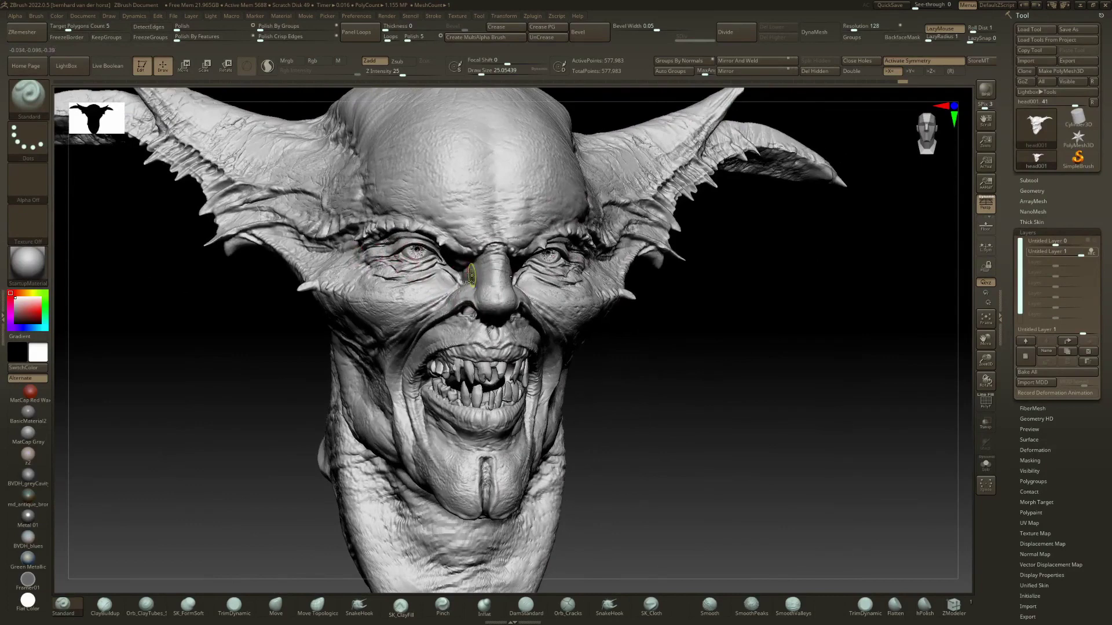
- Switch to the Move brush and set its draw size to about 80 for adjusting the brow
right_click_drag(472, 275, 437, 225, "ctrl")
key("b")
key("m")
key("v")
key("space")
left_click_drag(392, 262, 416, 231)
key("space")
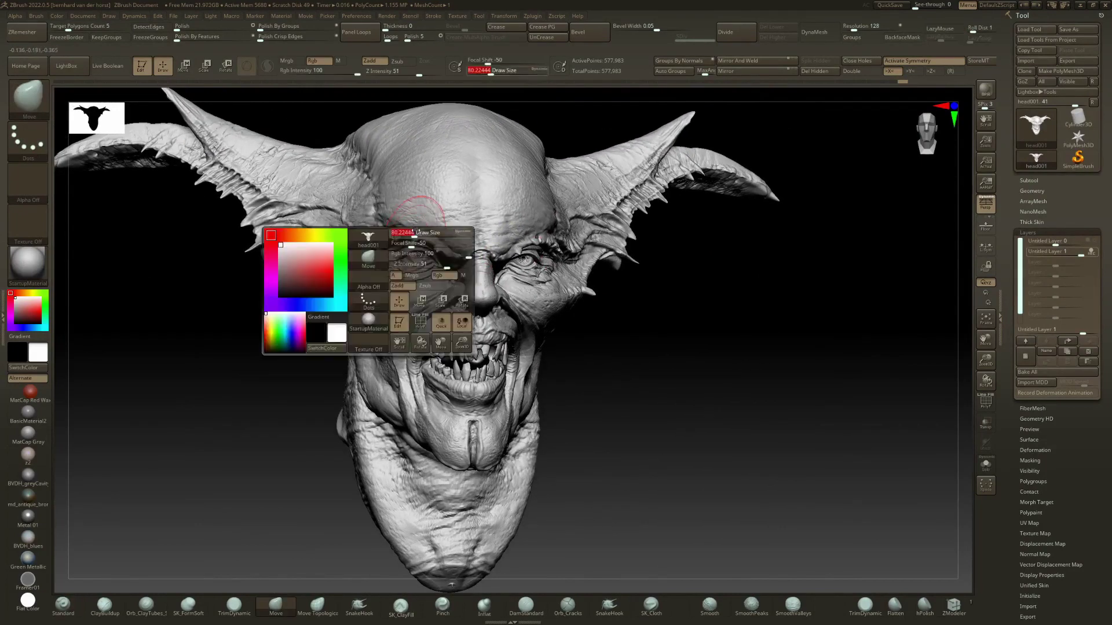
- Reshape the brow above the eye with the Move Topological brush at draw sizes of about 112 and 77
key("b")
key("m")
key("t")
key("space")
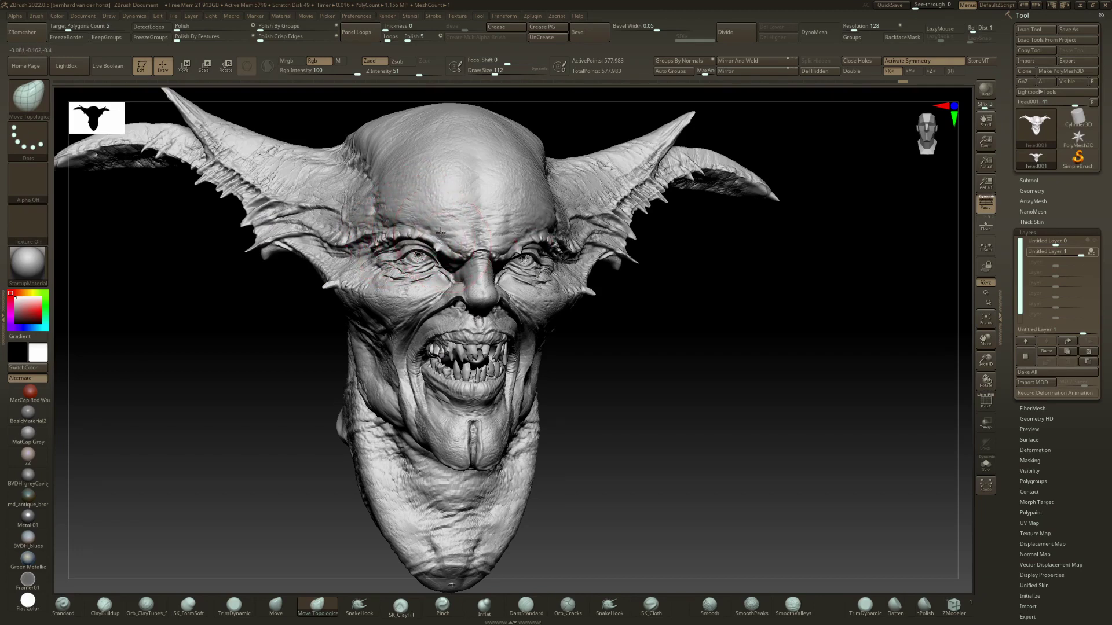
left_click_drag(440, 232, 438, 230)
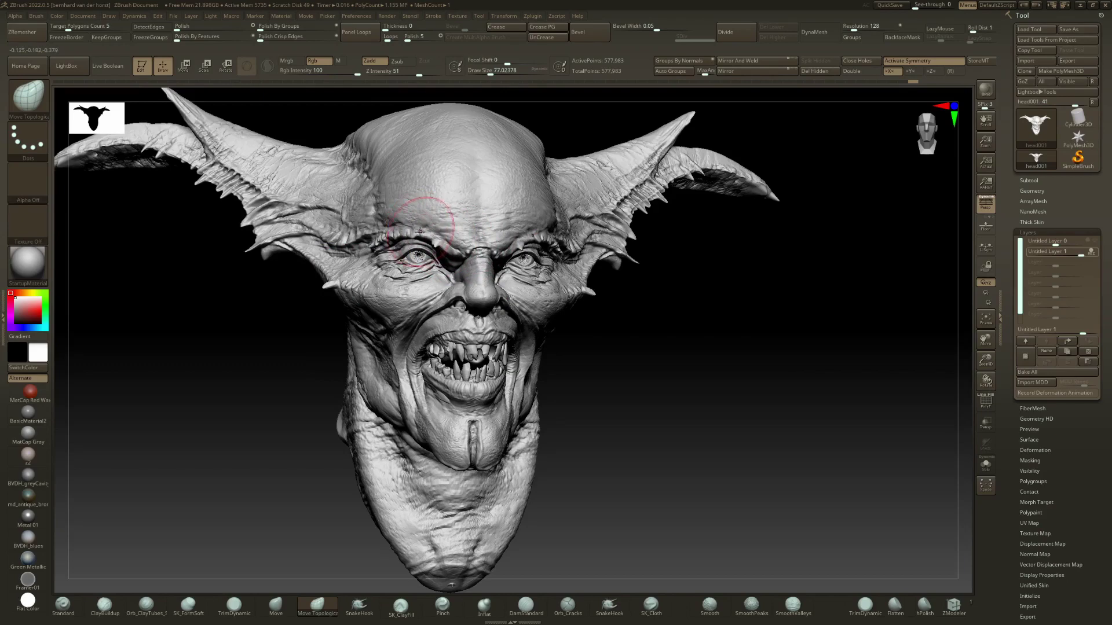
right_click_drag(419, 232, 372, 241, "shift")
- Raise the draw size to 112 and pull the brow and forehead skin into a stronger expression
key("space")
left_click_drag(397, 288, 404, 288)
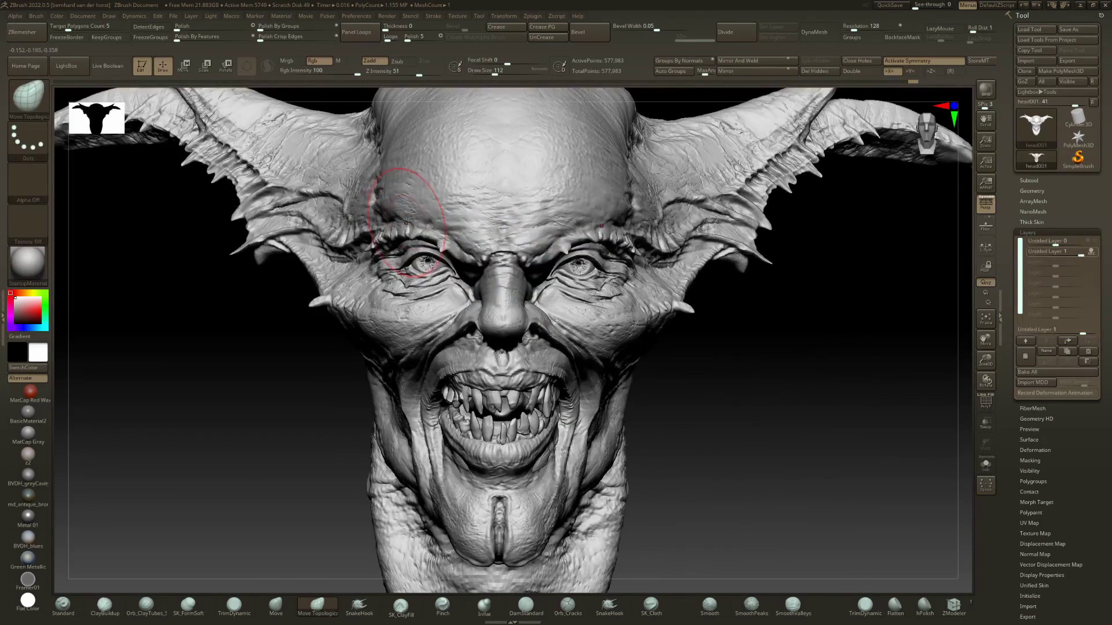
left_click_drag(406, 223, 409, 234)
right_click_drag(409, 233, 455, 278, "ctrl")
right_click_drag(455, 278, 453, 292, "ctrl")
left_click_drag(425, 231, 421, 229)
right_click_drag(421, 229, 472, 238)
- Shape the grinning mouth corner and lower lip with Move Topological at draw sizes of about 136 and 115
mouse_move(524, 353)
right_mouse_down("ctrl")
mouse_move(524, 333)
mouse_move(533, 356)
right_mouse_up("ctrl")
right_click_drag(533, 356, 537, 366, "ctrl")
scroll(536, 366, "up", 3)
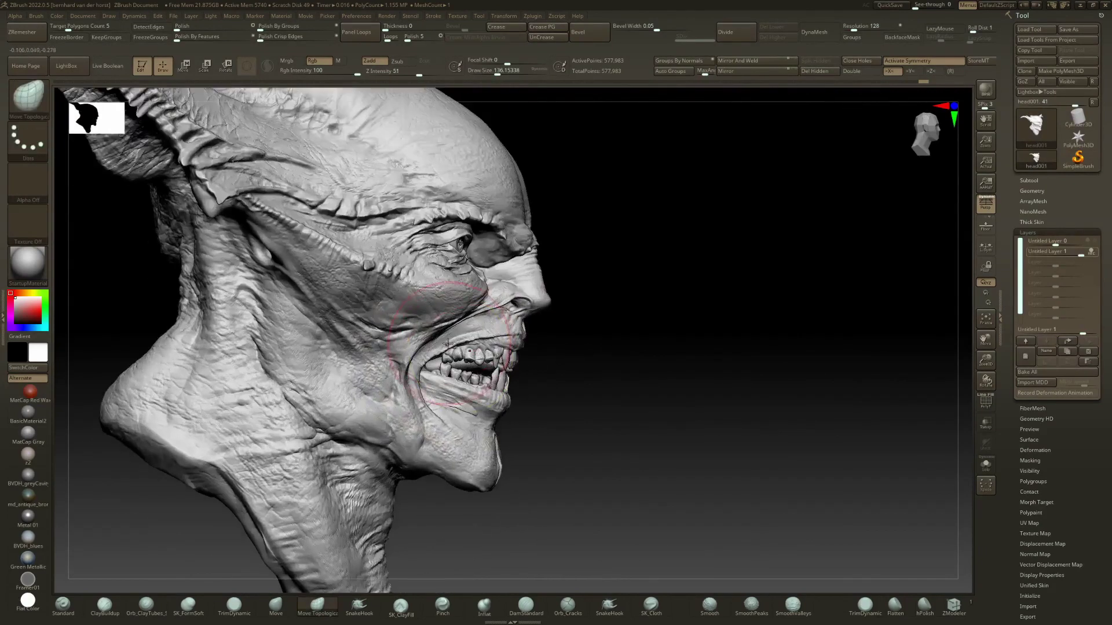
right_click_drag(443, 341, 418, 344)
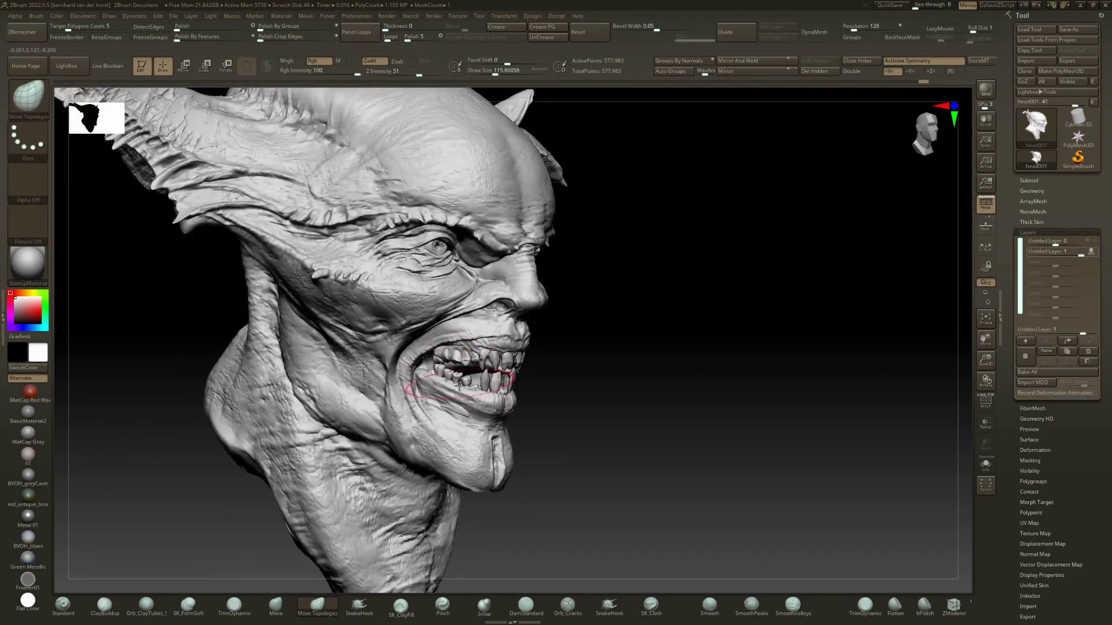
left_click_drag(458, 384, 453, 392)
right_click_drag(459, 392, 462, 354)
right_click_drag(462, 354, 477, 423)
right_click_drag(478, 423, 499, 399, "ctrl")
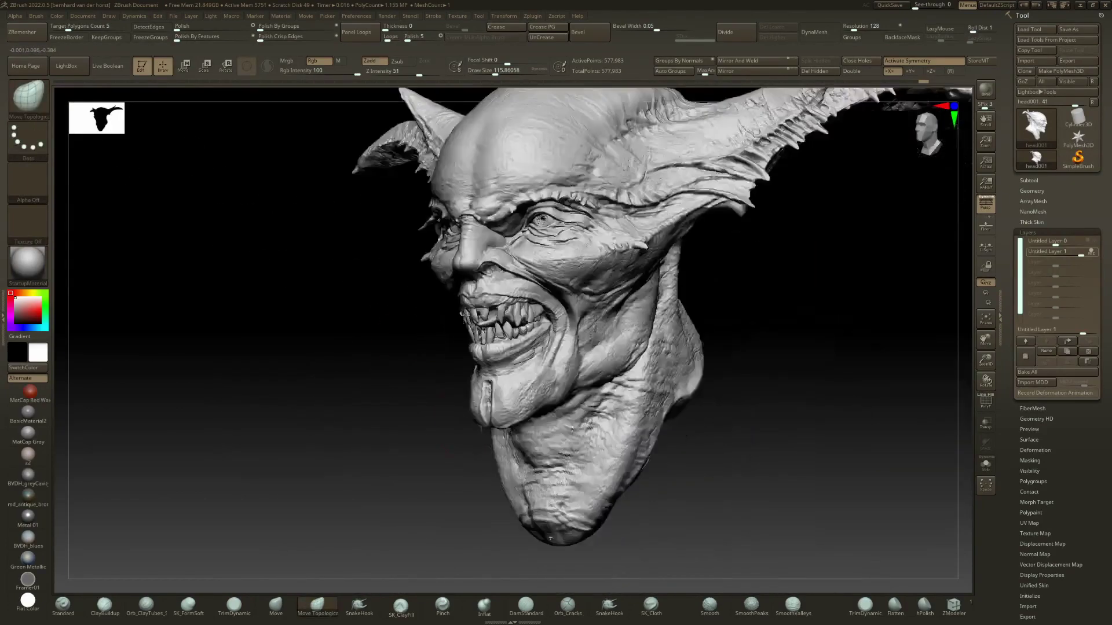
- Refine the lower and upper lips around the teeth with Move Topological at a draw size of about 65
mouse_move(463, 324)
right_mouse_down("ctrl")
mouse_move(467, 348)
mouse_move(496, 355)
mouse_move(475, 352)
mouse_move(480, 328)
right_mouse_up("ctrl")
key("b")
key("m")
key("v")
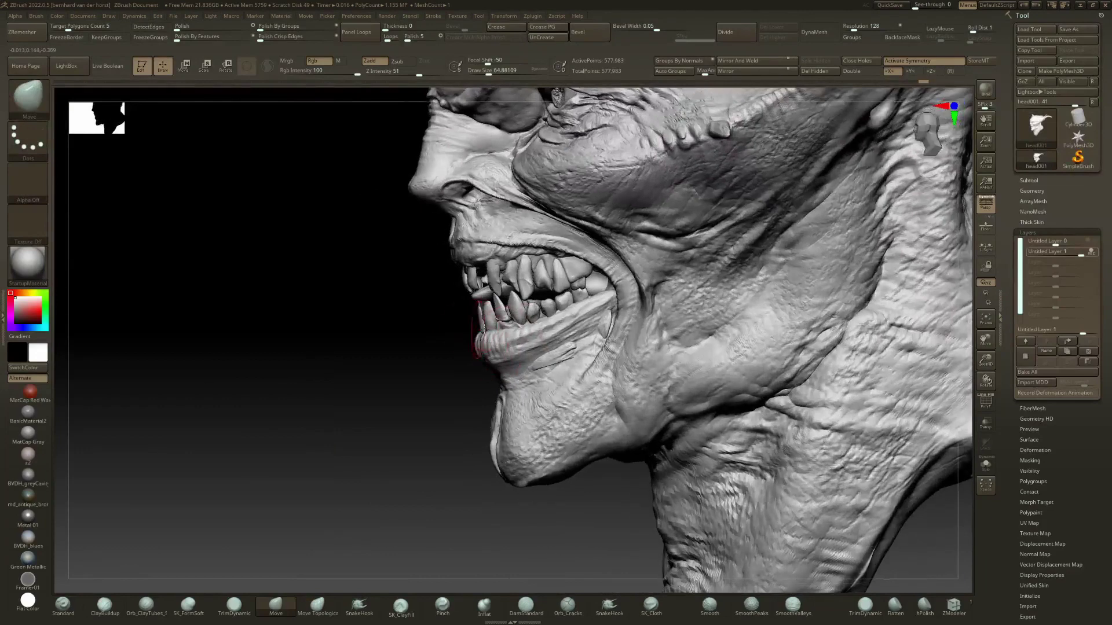
key("b")
key("m")
key("t")
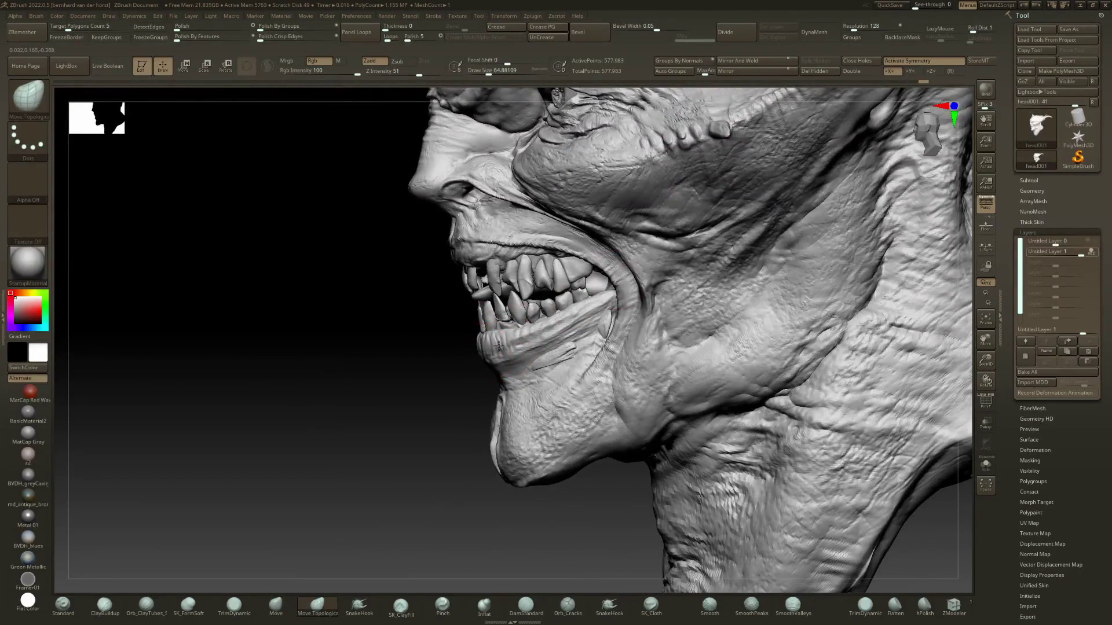
right_click_drag(529, 341, 586, 338)
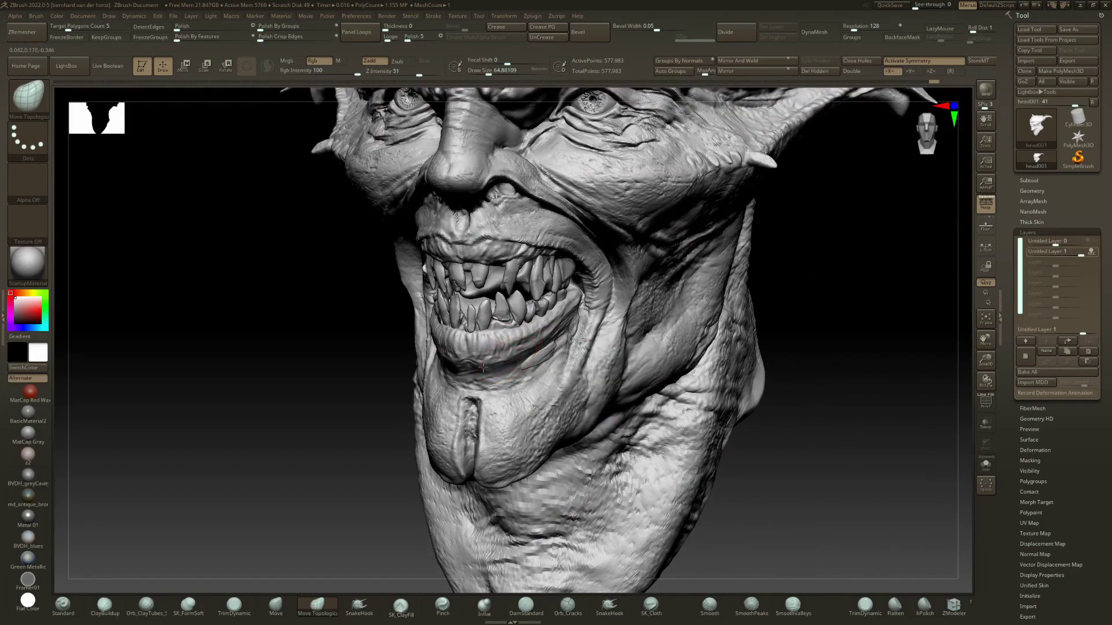
mouse_move(483, 366)
right_mouse_down()
mouse_move(484, 308)
mouse_move(436, 230)
right_mouse_up()
left_click_drag(431, 234, 430, 239)
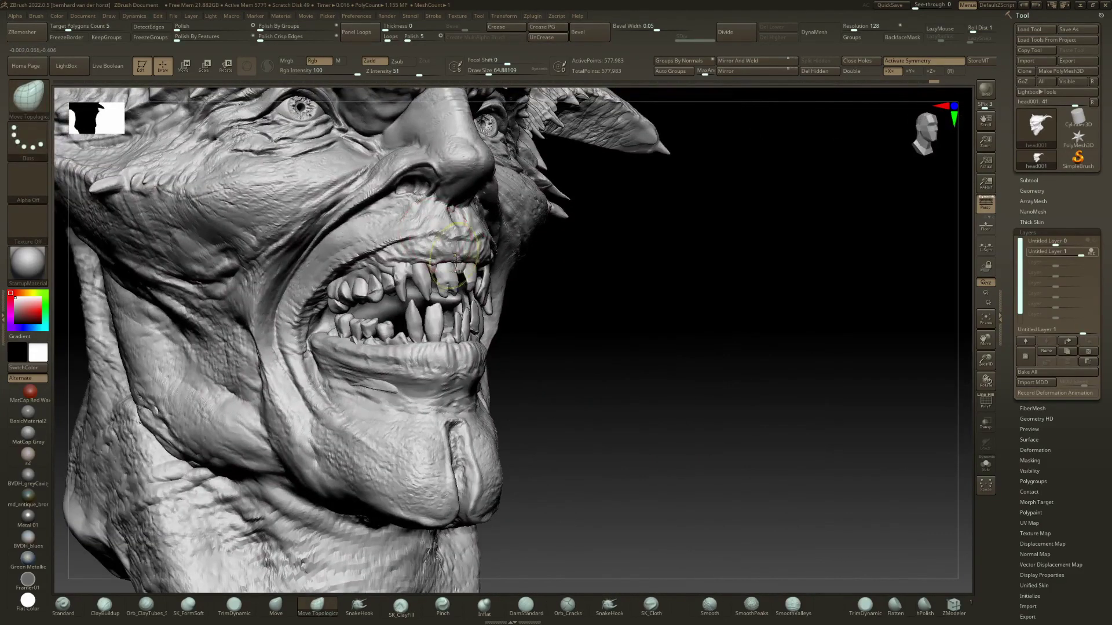
- Adjust the eyelids and surrounding skin with Move Topological at draw sizes of about 83 and 71
mouse_move(431, 237)
right_mouse_down("ctrl")
mouse_move(436, 202)
mouse_move(397, 198)
right_mouse_up("ctrl")
right_click_drag(393, 158, 391, 194, "ctrl")
right_click_drag(390, 194, 380, 200)
key("space")
key("space")
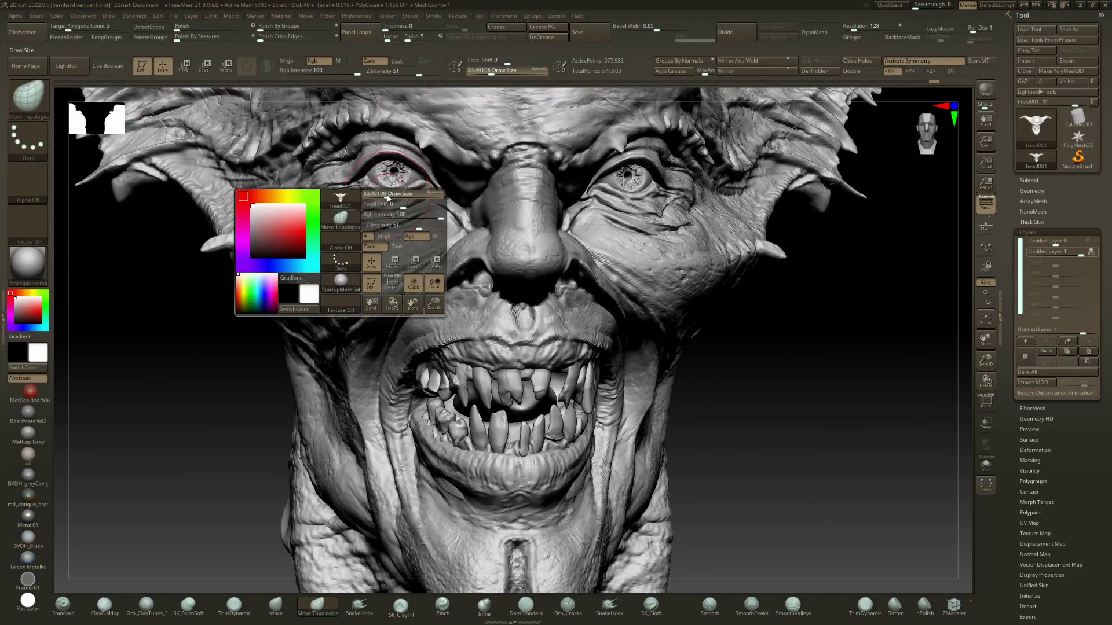
mouse_move(389, 194)
left_mouse_down()
mouse_move(372, 189)
mouse_move(406, 193)
mouse_move(392, 198)
mouse_move(359, 171)
mouse_move(392, 165)
left_mouse_up()
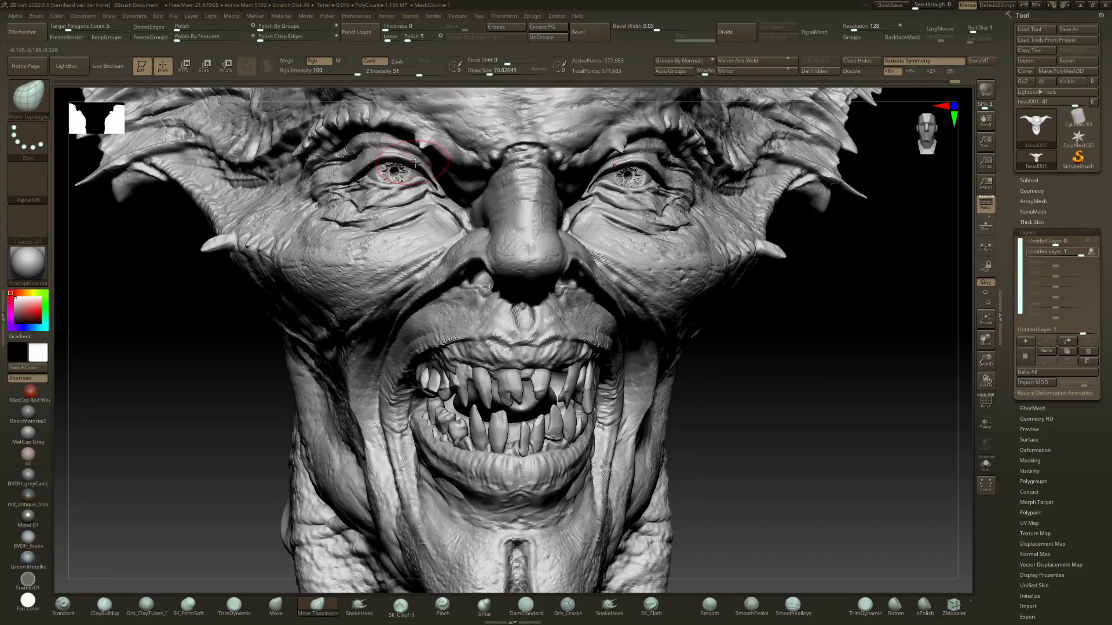
- Stop recording the grin layer and scrub its intensity to check the expression, returning it to 1
right_click_drag(451, 217, 591, 287, "ctrl")
right_click_drag(559, 249, 506, 264)
left_click_drag(505, 264, 952, 257)
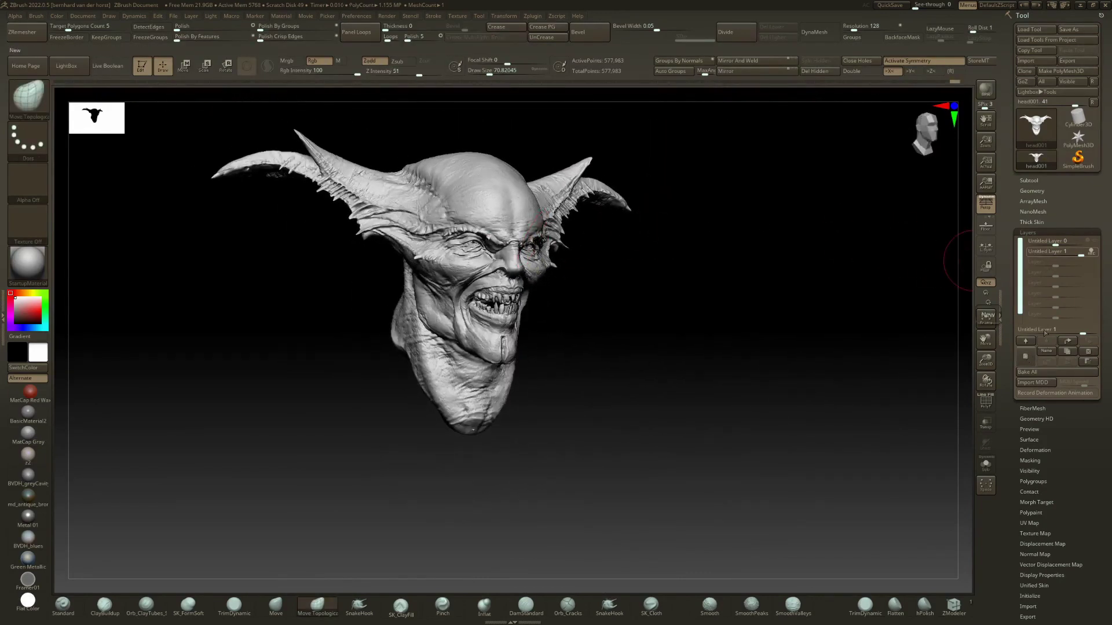
mouse_move(1081, 253)
left_mouse_down()
mouse_move(1057, 252)
mouse_move(1086, 253)
left_mouse_up()
mouse_move(607, 334)
right_mouse_down()
mouse_move(577, 331)
mouse_move(556, 282)
mouse_move(432, 289)
mouse_move(425, 304)
mouse_move(553, 316)
mouse_move(978, 264)
right_mouse_up()
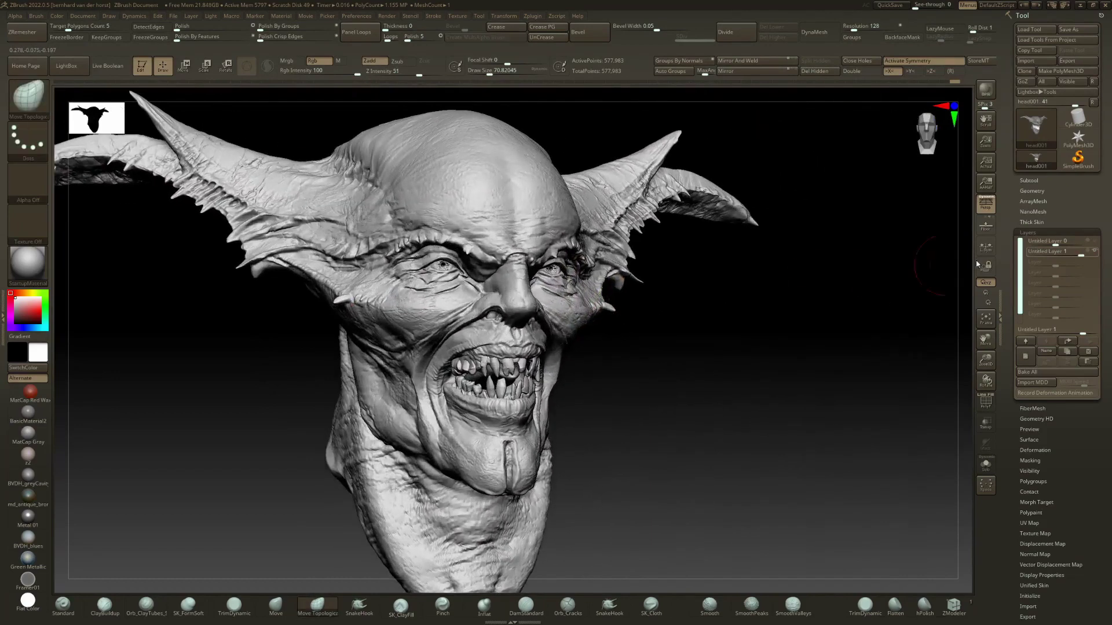
mouse_move(1077, 254)
left_mouse_down()
mouse_move(1060, 254)
mouse_move(1094, 255)
left_mouse_up()
right_click_drag(739, 385, 737, 321, "ctrl")
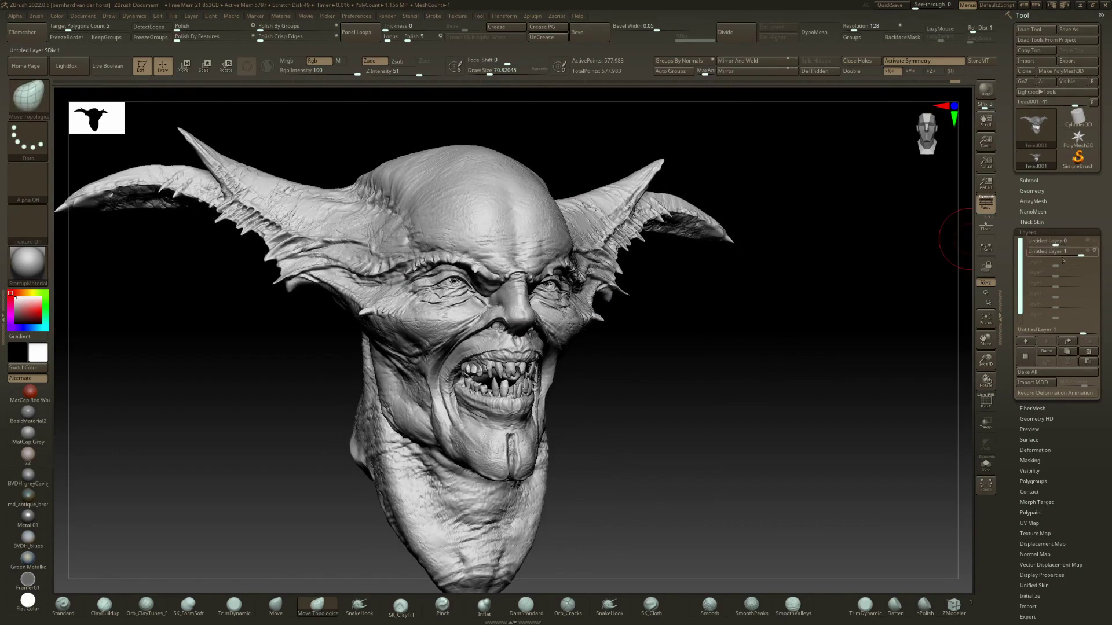
- Preview the open jaw by raising its layer intensity to 1 and lowering the grin layer to about -0.06
left_click_drag(1057, 245, 1092, 240)
mouse_move(727, 349)
right_mouse_down()
mouse_move(545, 360)
mouse_move(612, 389)
mouse_move(550, 363)
mouse_move(657, 367)
right_mouse_up()
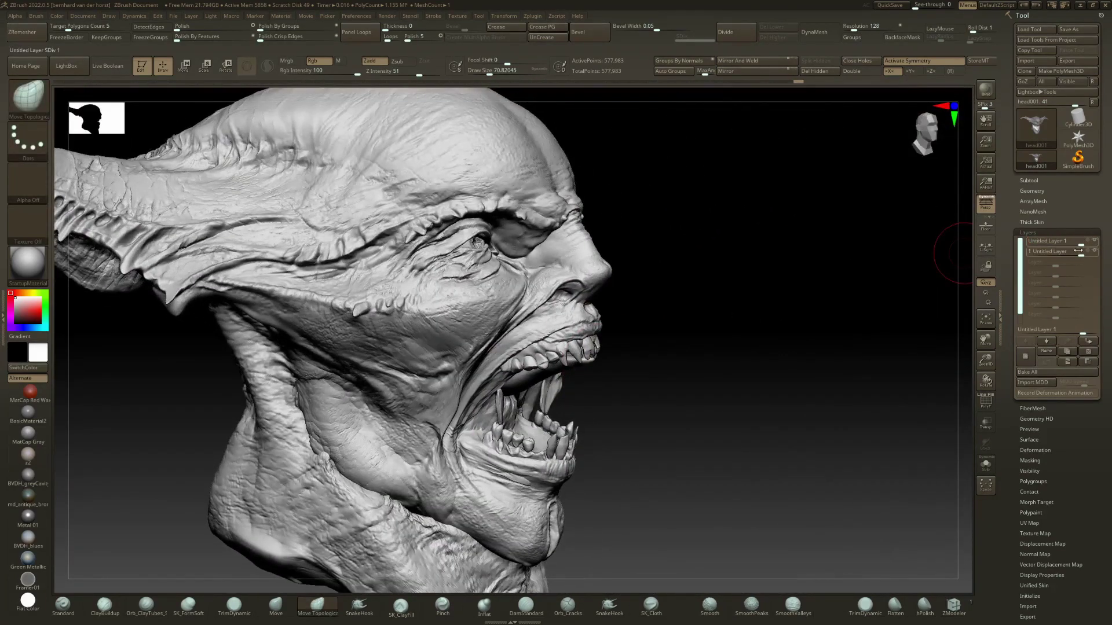
left_click_drag(1073, 251, 1052, 253)
right_click_drag(730, 306, 686, 332, "ctrl")
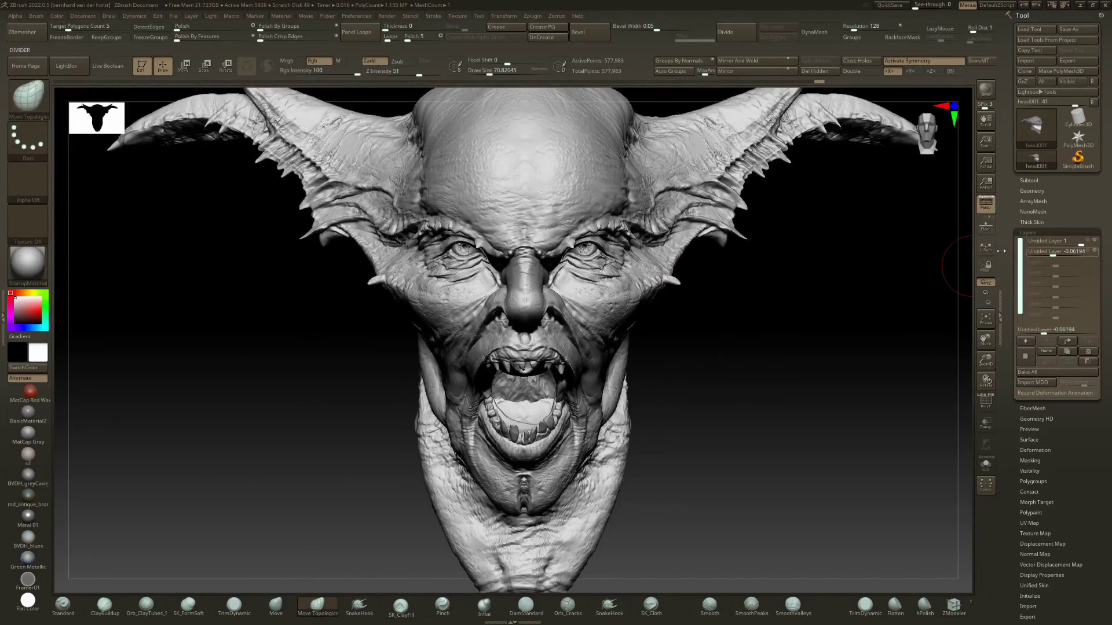
- Preview the grin alone by lowering the open-jaw layer to about -0.54 and raising the grin layer to 1
left_click_drag(1078, 244, 1030, 250)
mouse_move(944, 275)
right_mouse_down()
mouse_move(597, 319)
mouse_move(705, 322)
mouse_move(940, 271)
right_mouse_up()
left_click_drag(1045, 245, 1086, 251)
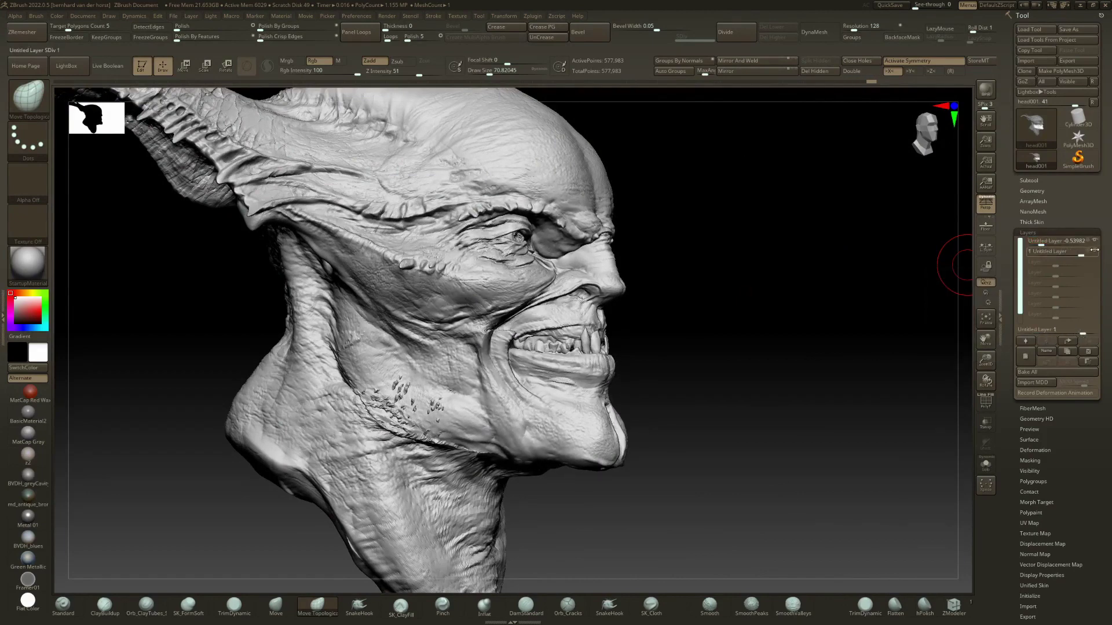
left_click_drag(769, 330, 779, 310)
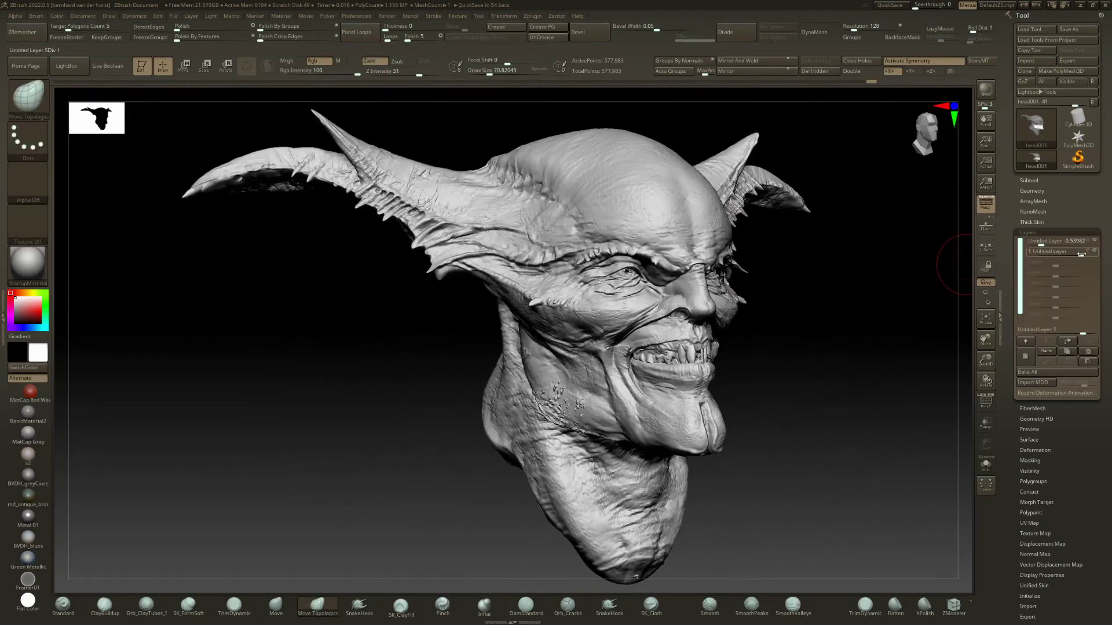
- Preview the inverted grin by lowering its layer intensity to -1 and inspect the closed mouth from both sides
left_click_drag(1080, 254, 1053, 255)
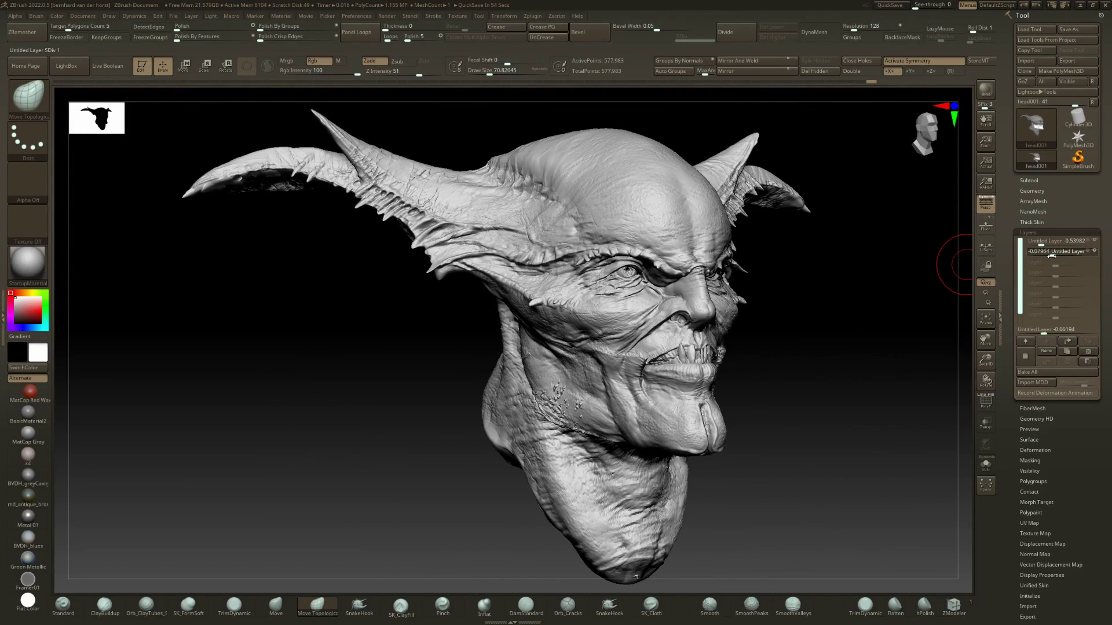
left_click_drag(1051, 256, 1027, 254)
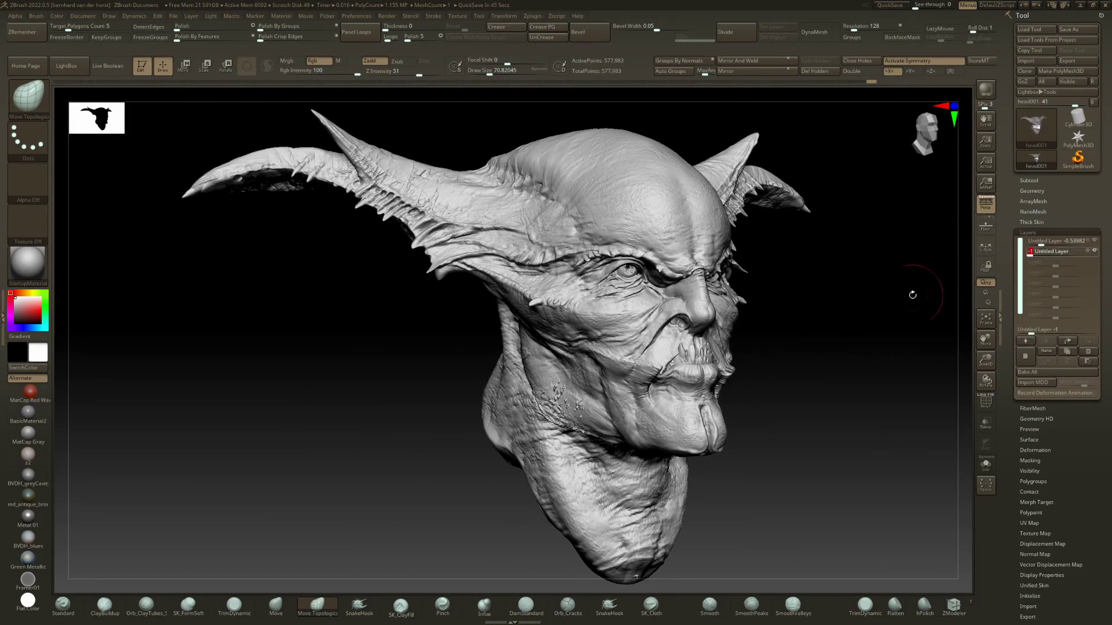
left_click_drag(909, 297, 742, 318)
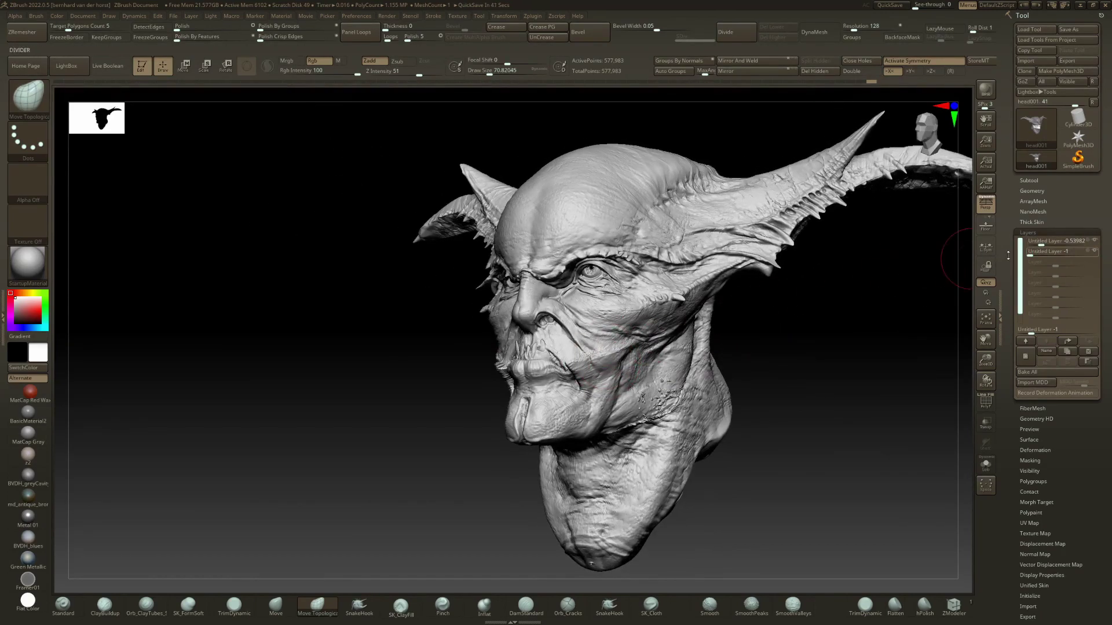
- Preview both expressions combined by setting the grin and open-jaw layers to an intensity of 1
mouse_move(1034, 253)
left_mouse_down()
mouse_move(1057, 241)
mouse_move(1034, 255)
left_mouse_up()
left_click_drag(738, 351, 802, 338)
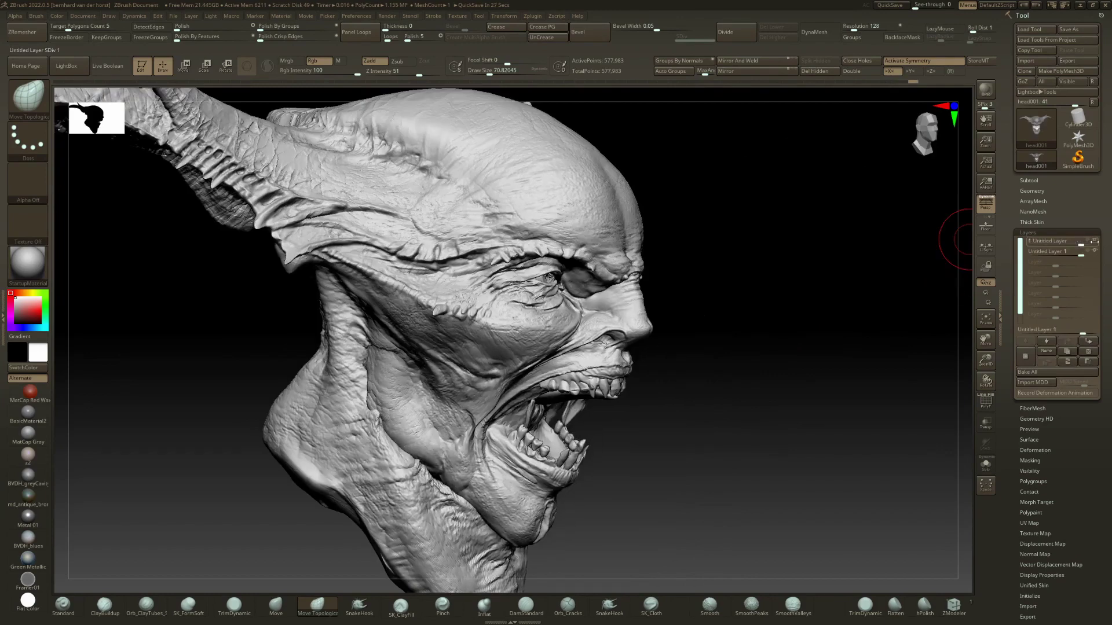
left_click_drag(716, 384, 591, 373, "alt")
right_click_drag(588, 373, 602, 414, "ctrl")
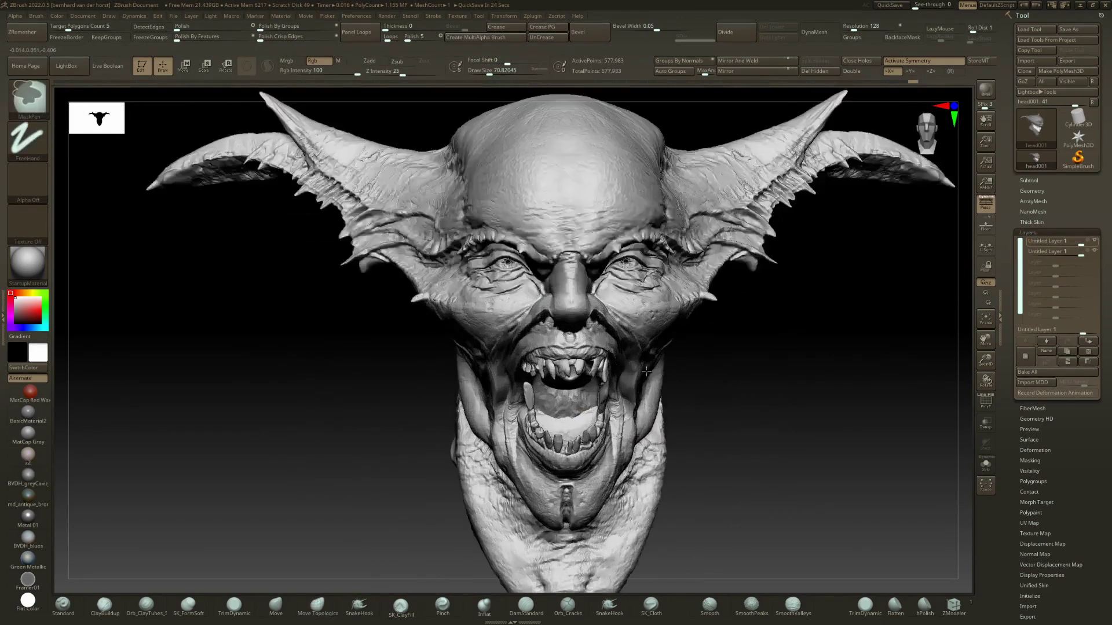
- Start recording on the open-jaw layer and try the Move and Move Topological brushes at the upper lip
right_click_drag(683, 376, 589, 349)
key("b")
key("m")
key("v")
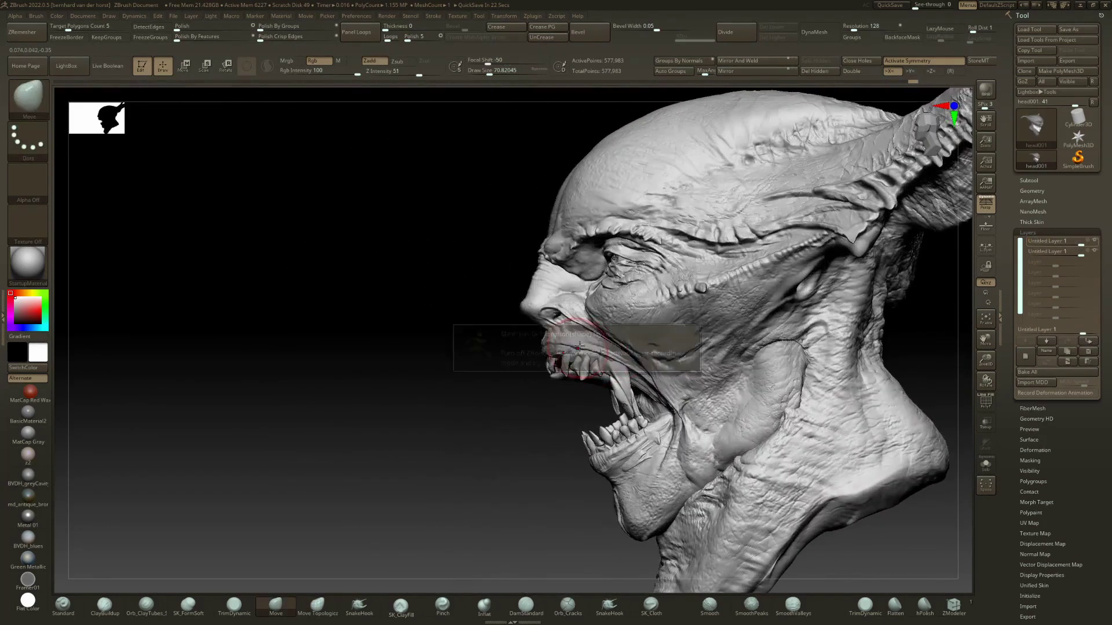
left_click(1092, 242)
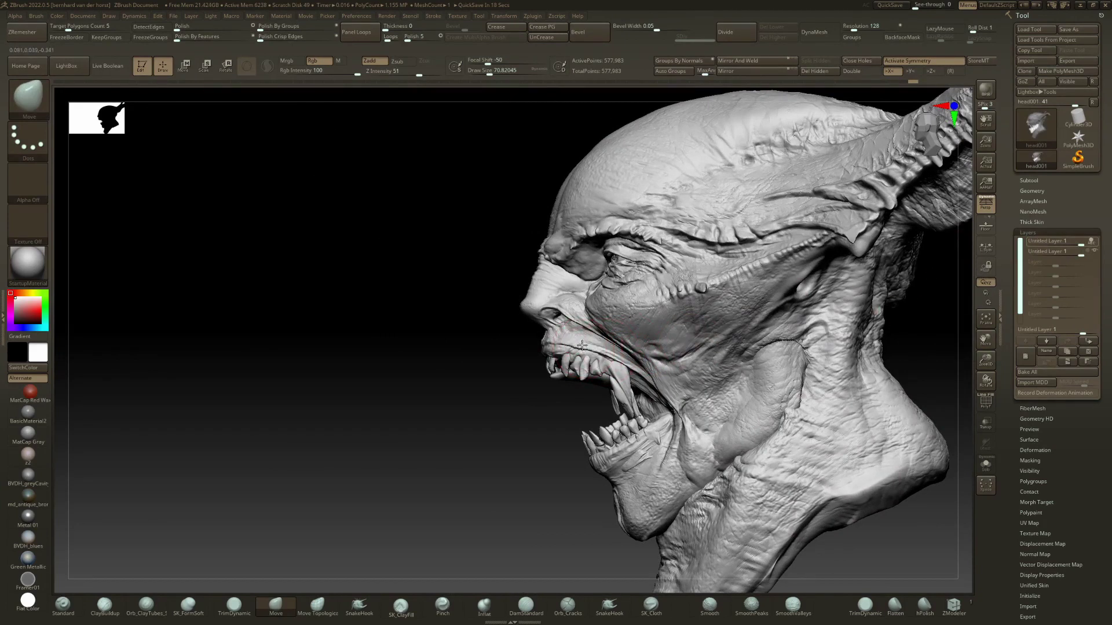
key("b")
key("m")
key("t")
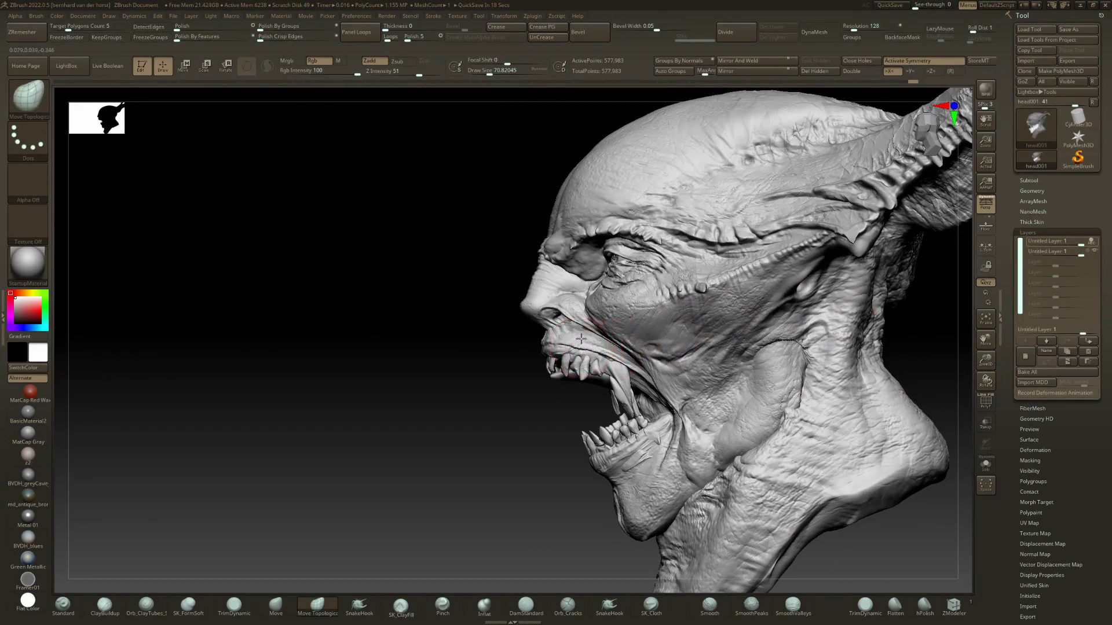
right_click_drag(631, 348, 735, 347)
right_click_drag(736, 347, 730, 295, "ctrl")
right_click_drag(620, 312, 692, 336)
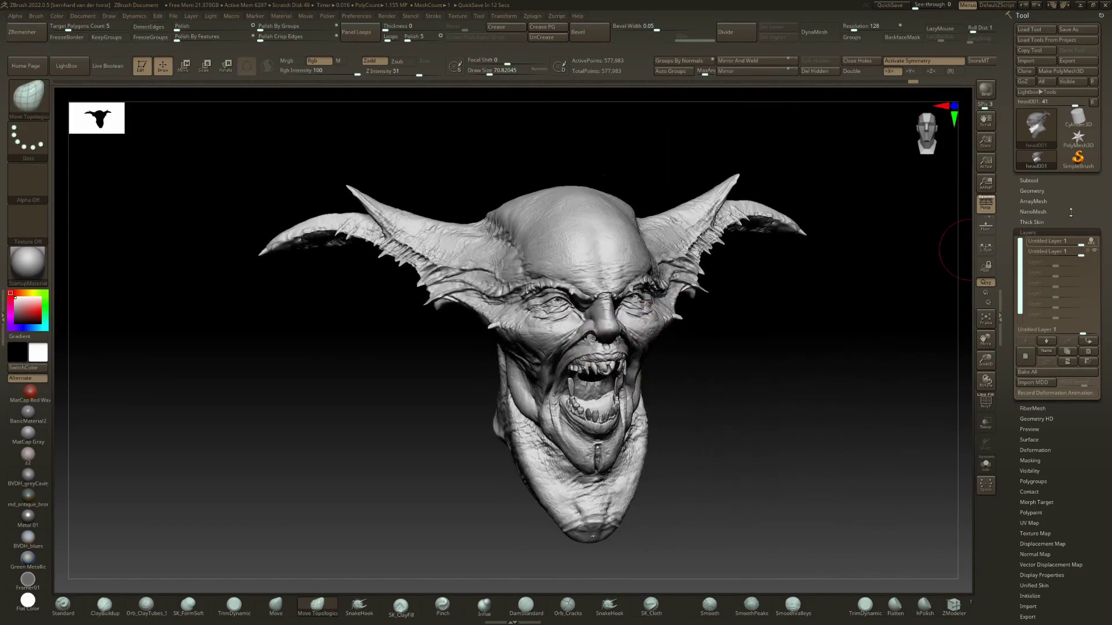
- Set the intensity of both the open-jaw and grin layers to 0
left_click(1055, 244)
type("0")
key("Return")
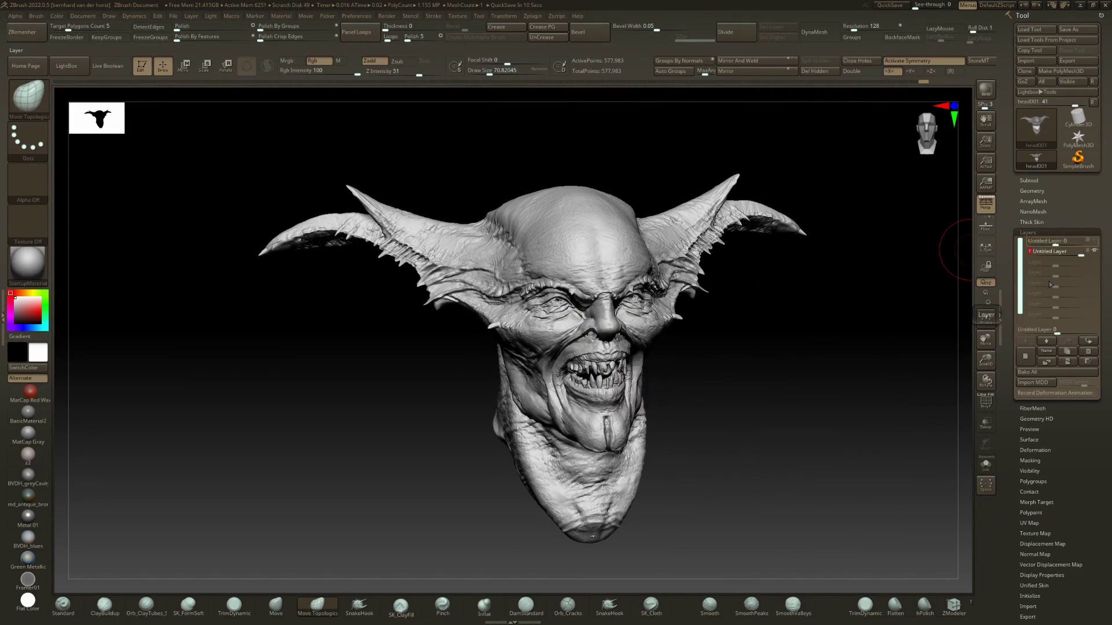
type("0")
key("Return")
right_click_drag(715, 382, 686, 389)
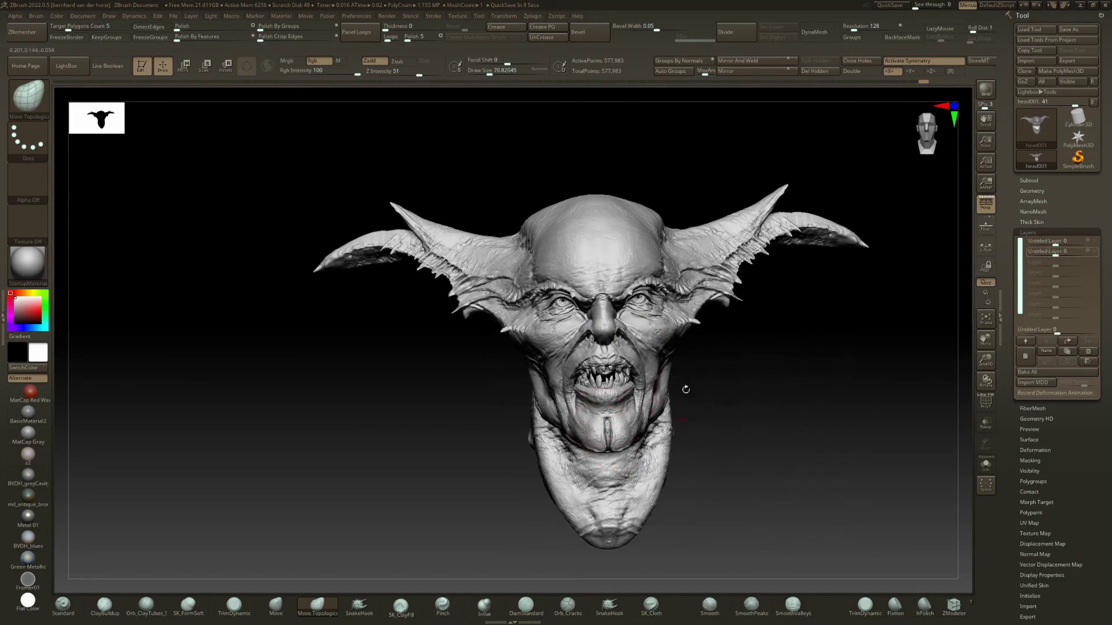